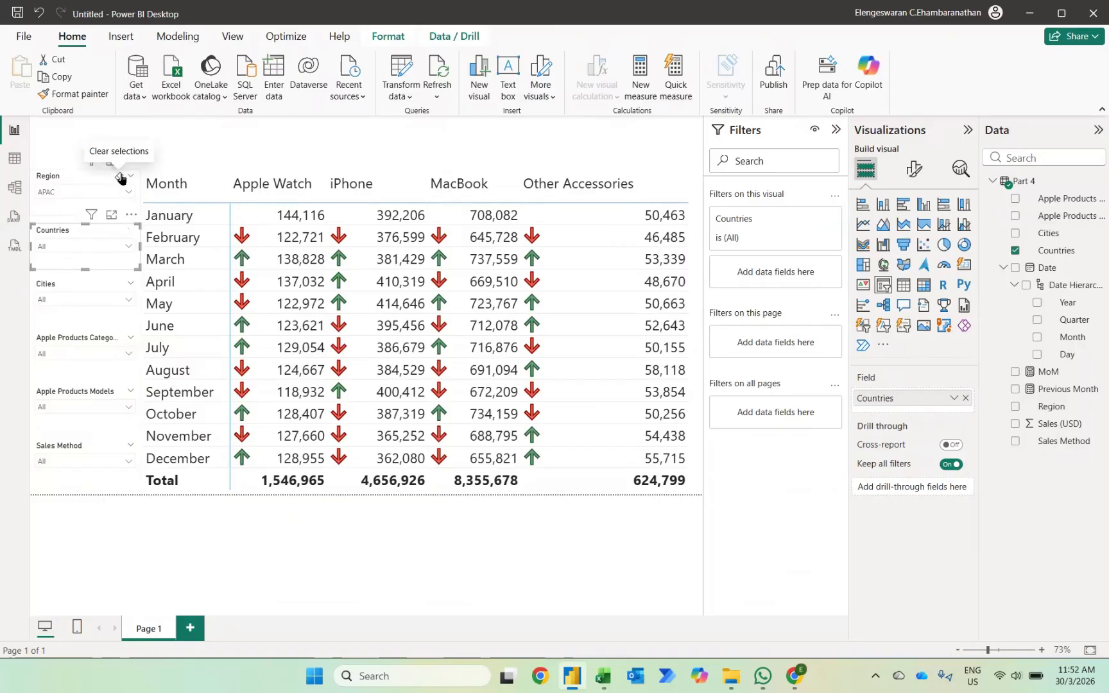
Clear the Region slicer's selection and close the current report without saving the changes.
left_click(120, 178)
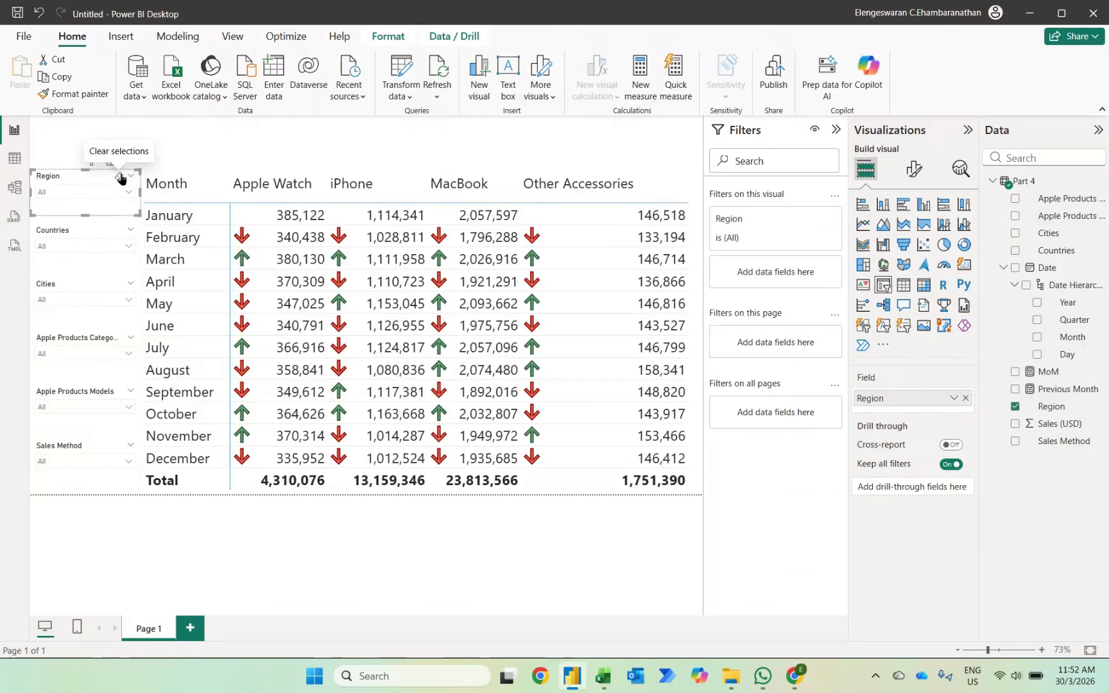
left_click(1090, 12)
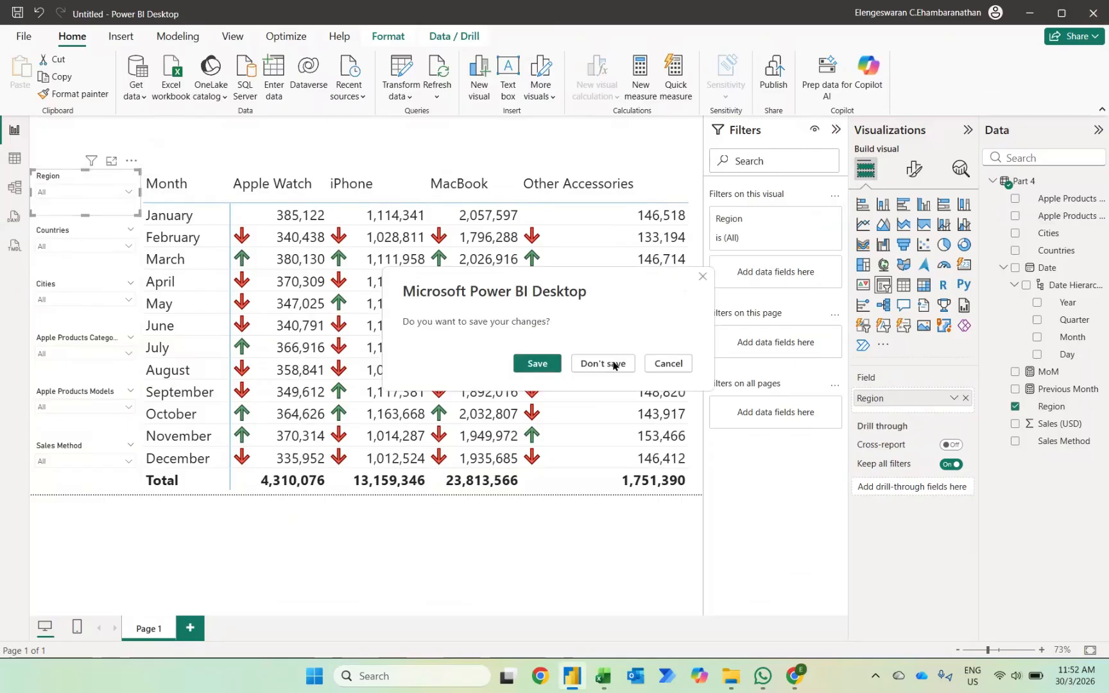
left_click(603, 364)
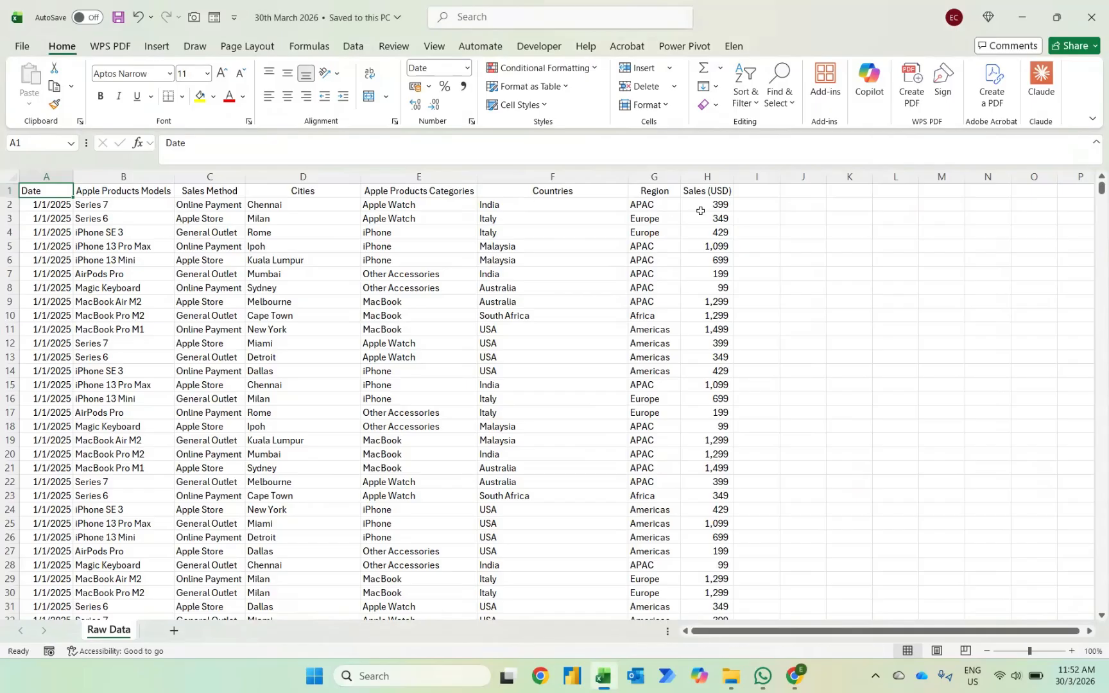
Create a blank Power BI report and load the Raw Data sheet from the 30th March 2026 workbook in Documents.
key("ctrl+t")
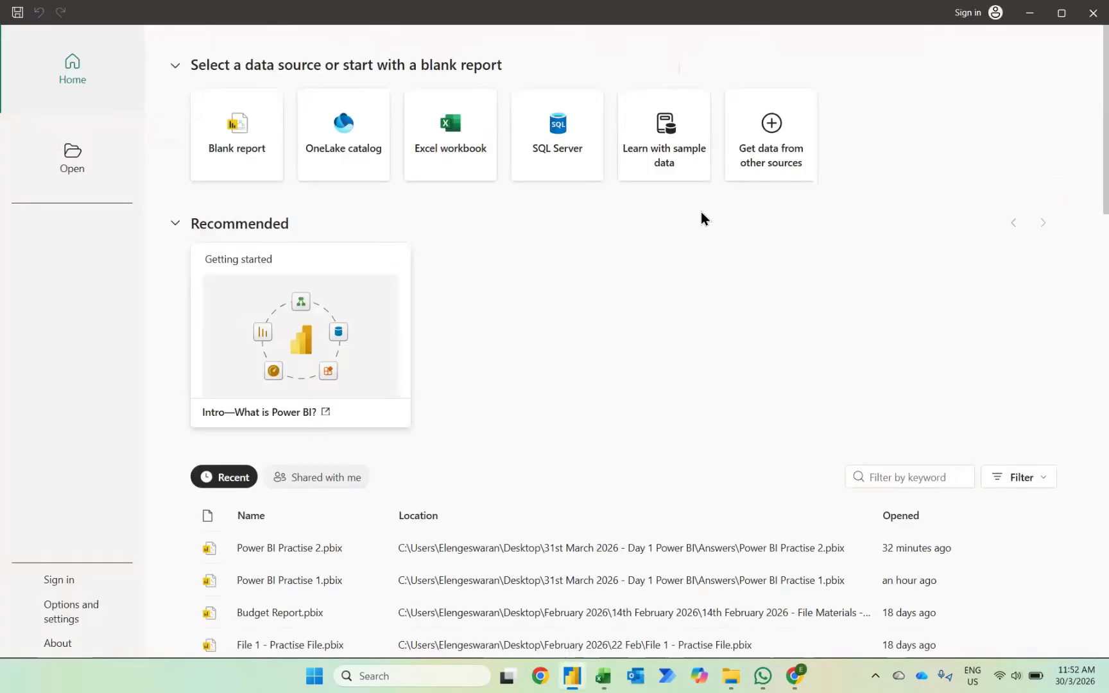
left_click(236, 168)
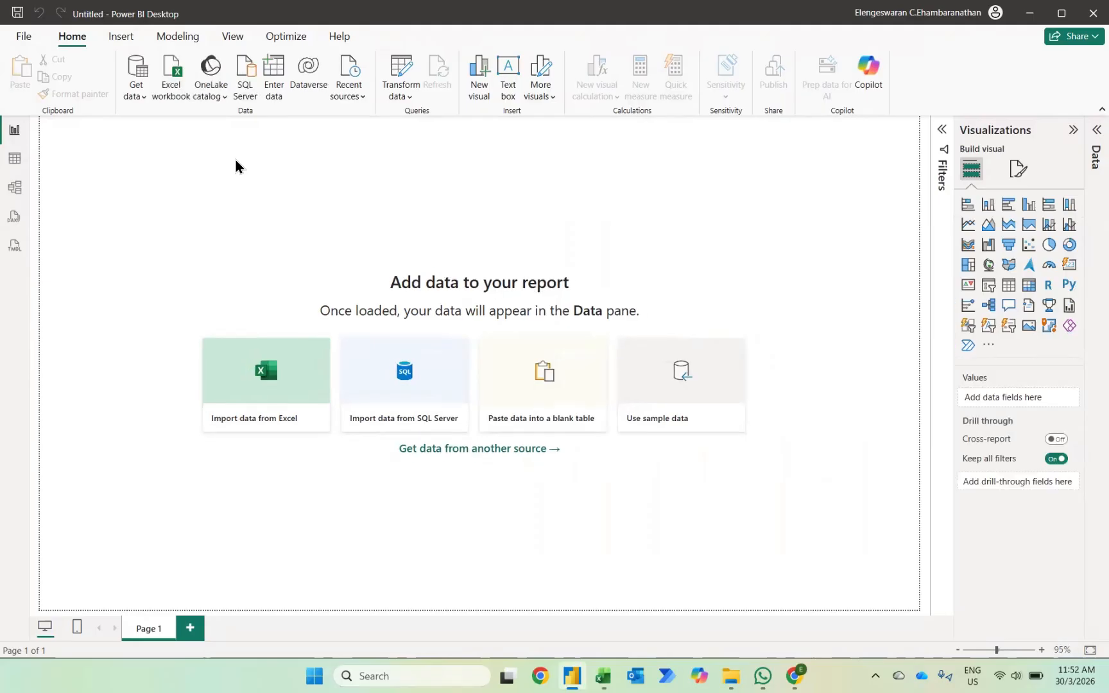
left_click(245, 368)
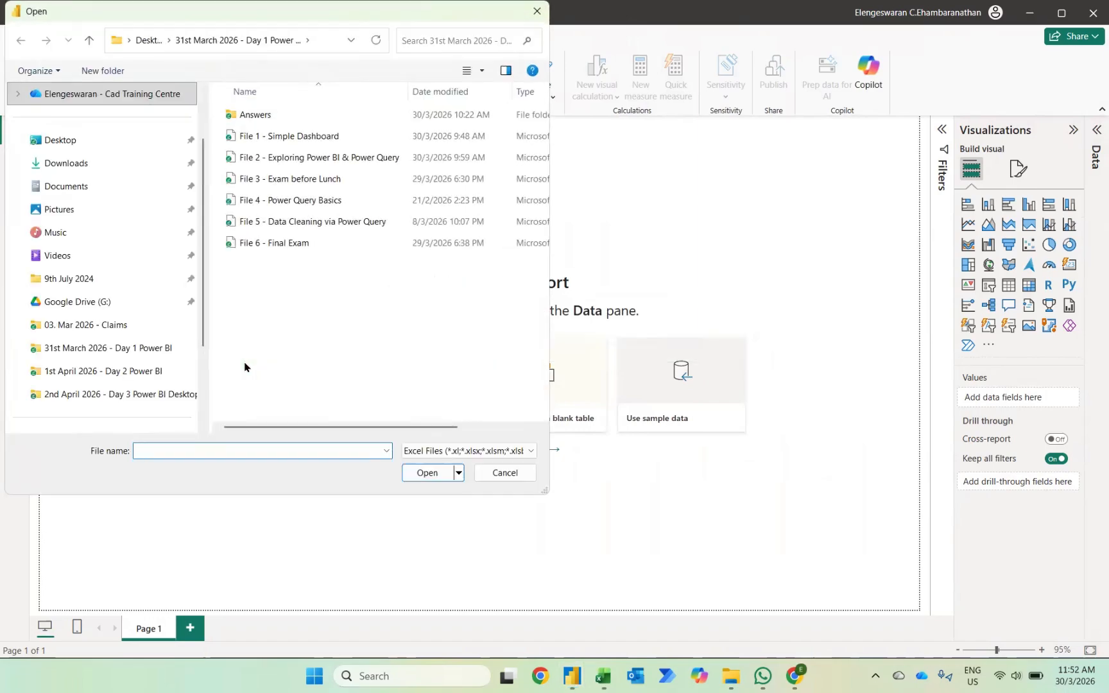
left_click(77, 191)
left_click(248, 122)
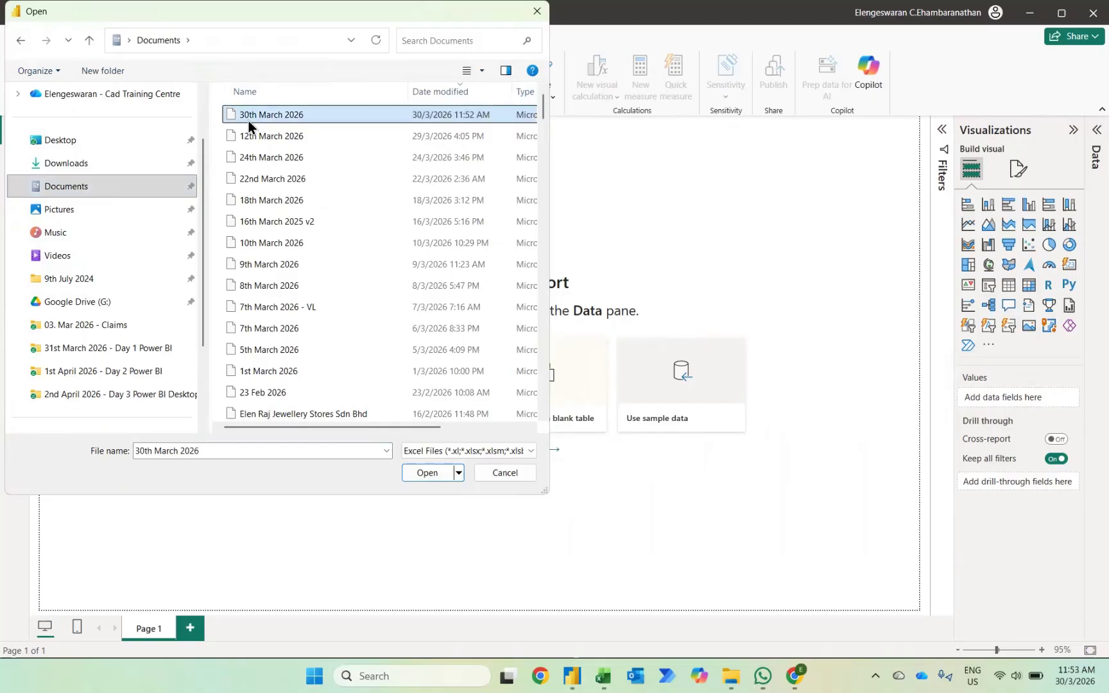
double_click(248, 116)
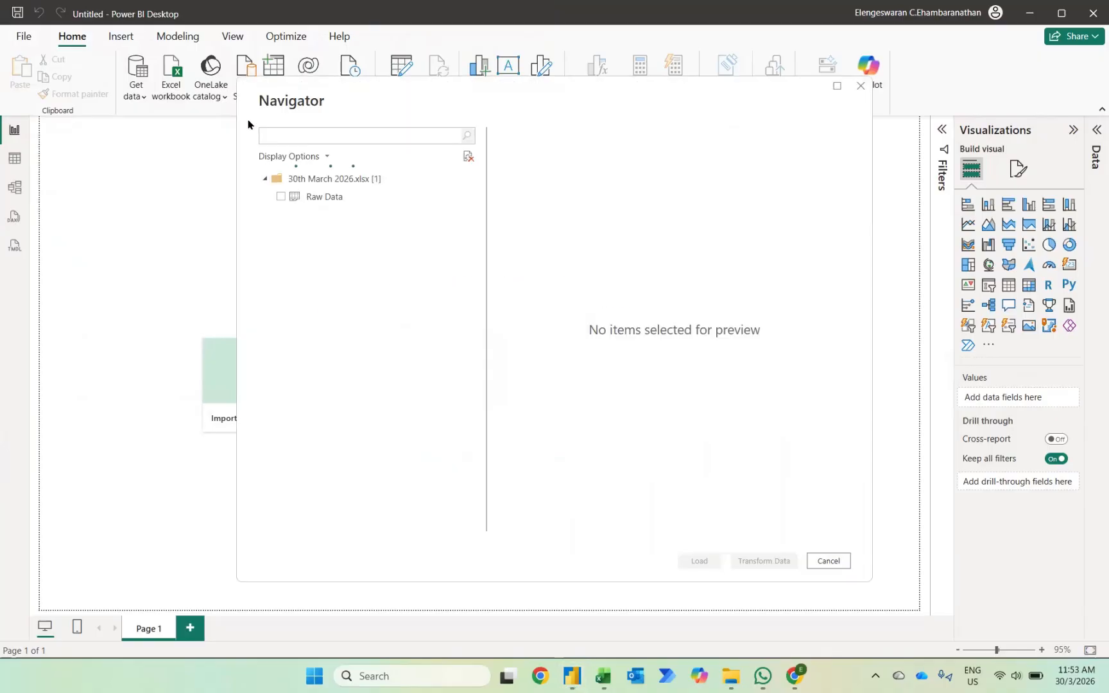
left_click(280, 197)
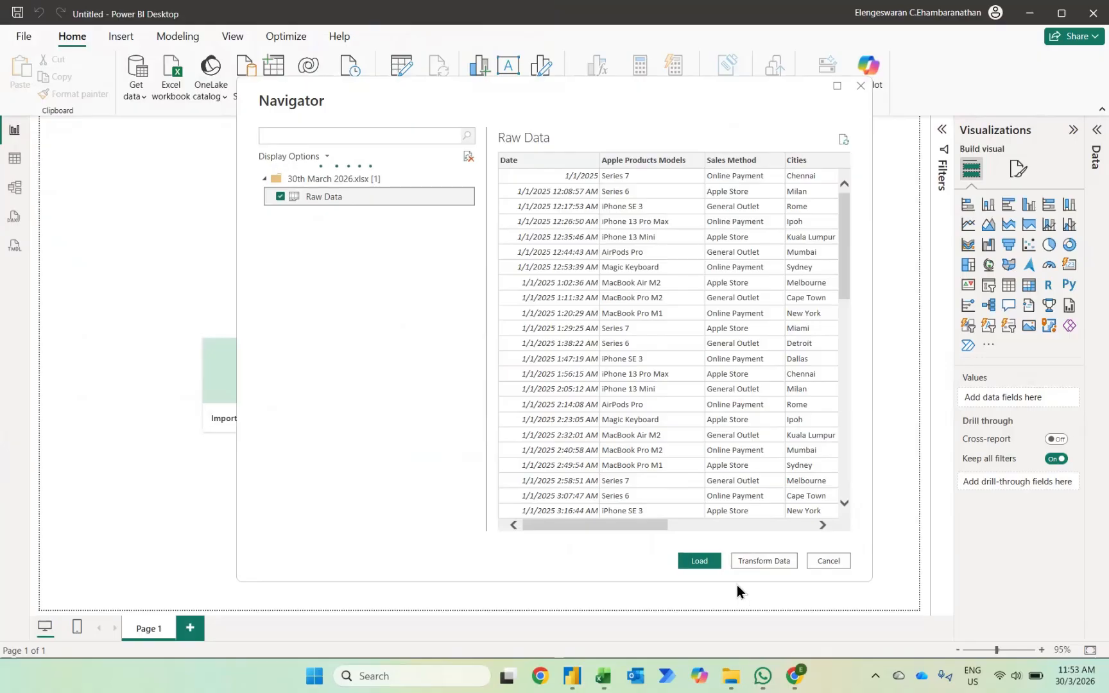
left_click(699, 561)
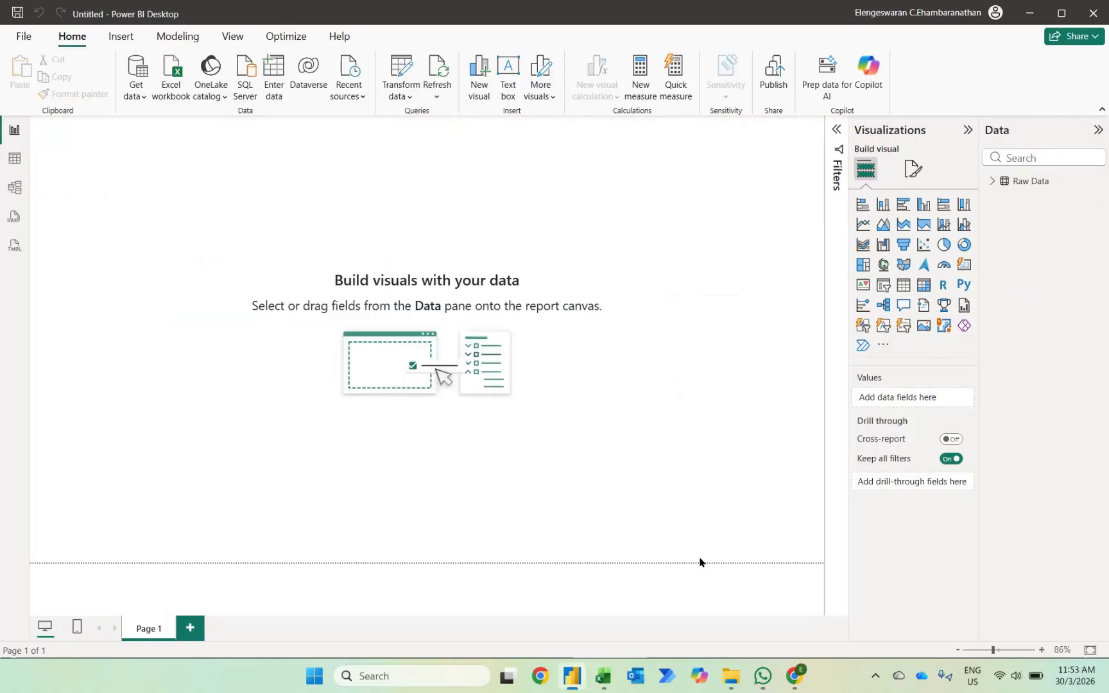
Add a clustered column chart of Sales (USD) by Date and enlarge it to cover most of the page.
left_click(991, 180)
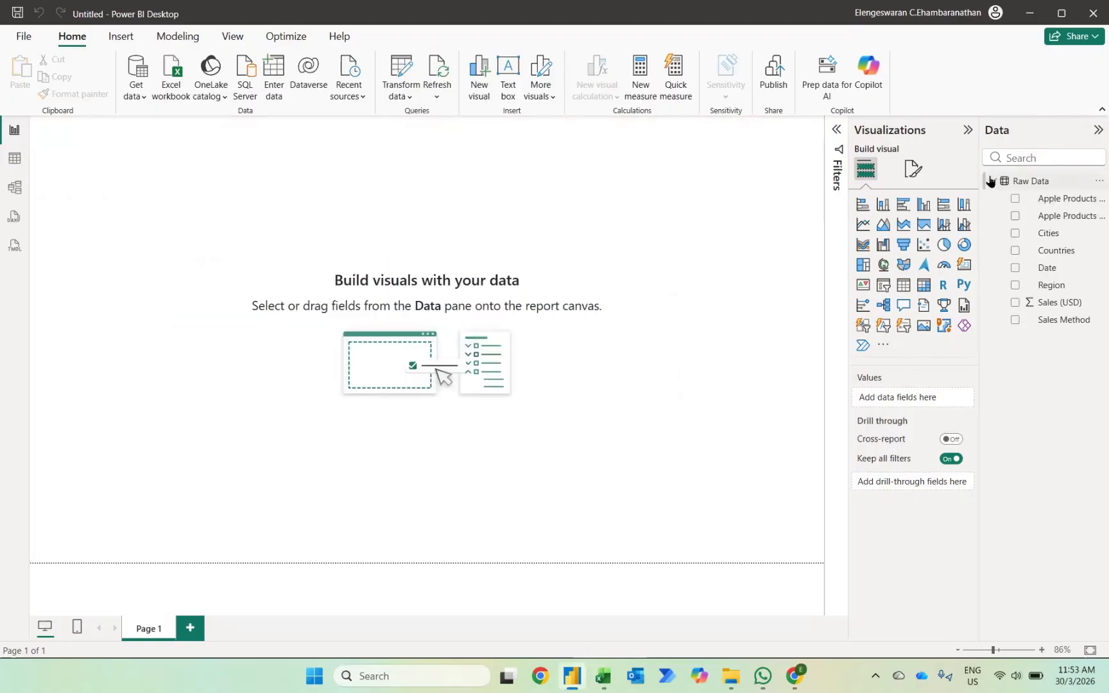
left_click(924, 207)
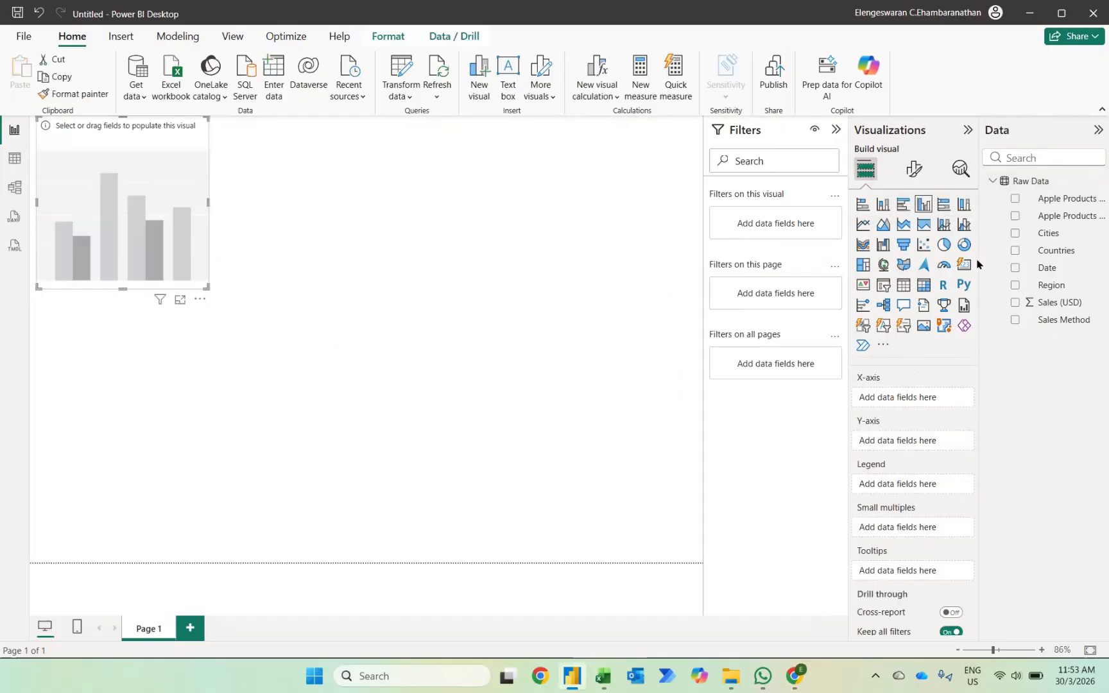
left_click(1014, 304)
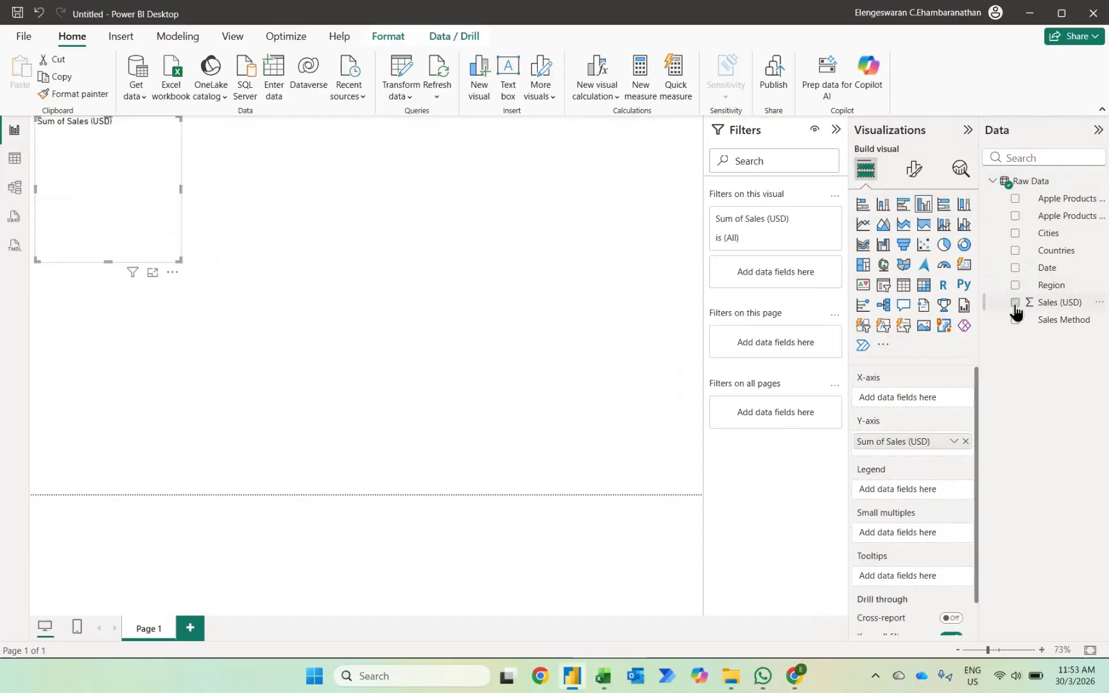
left_click(1014, 270)
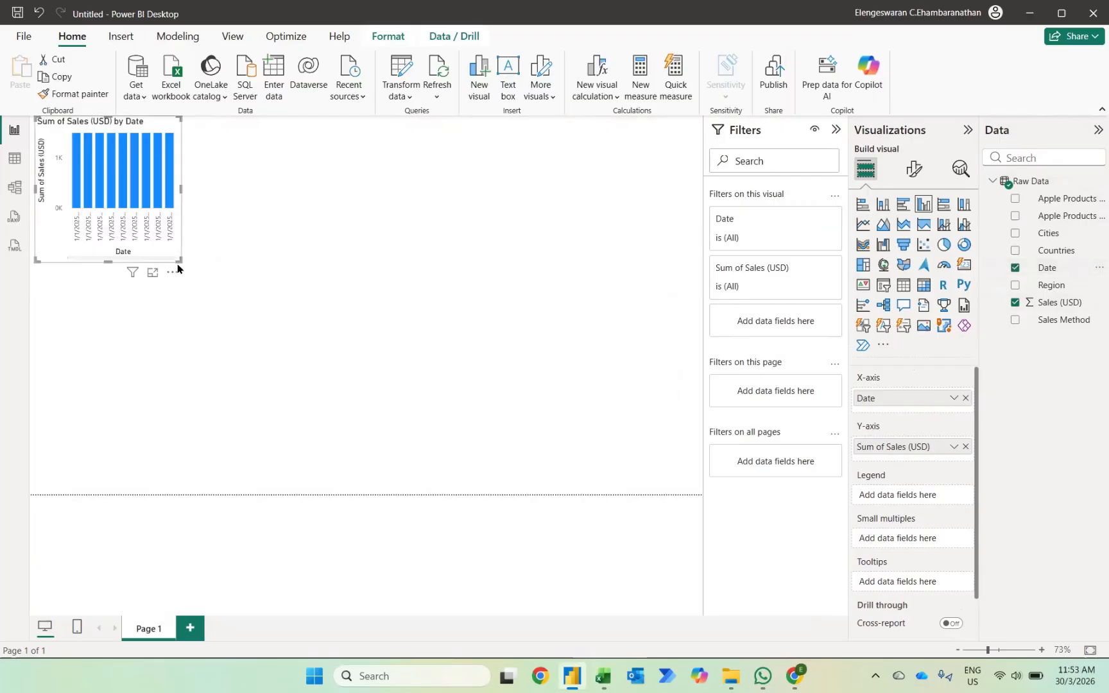
left_click_drag(181, 262, 202, 275)
left_click_drag(623, 443, 622, 440)
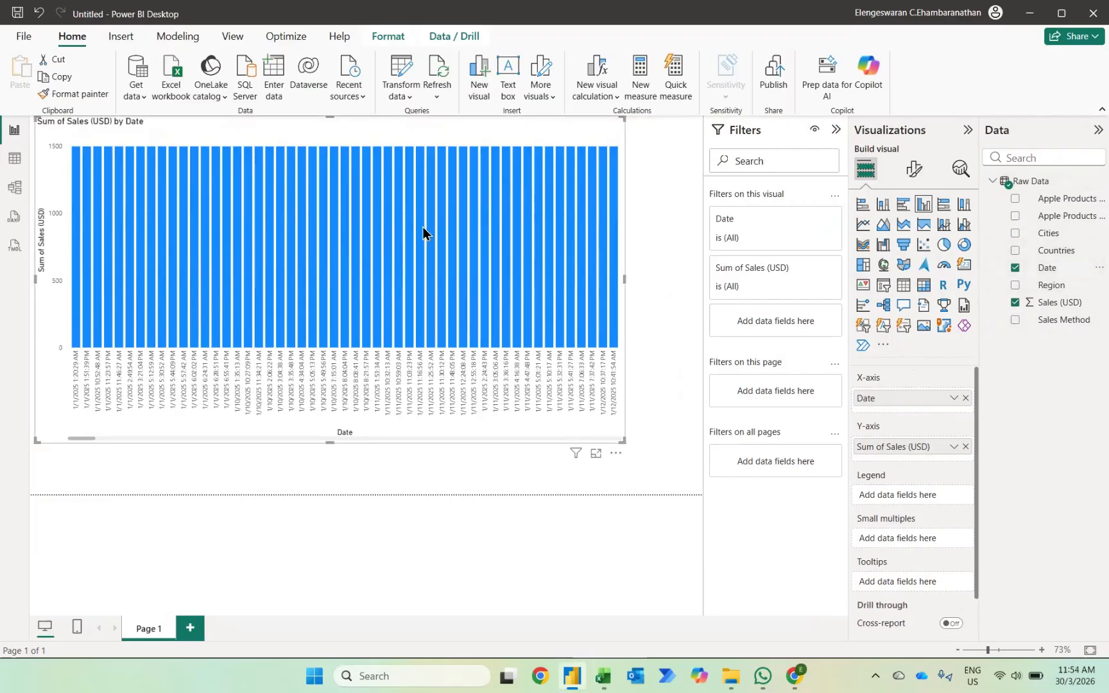
Change the Date column's data type to Date in Power Query and apply the change to the report.
left_click(410, 76)
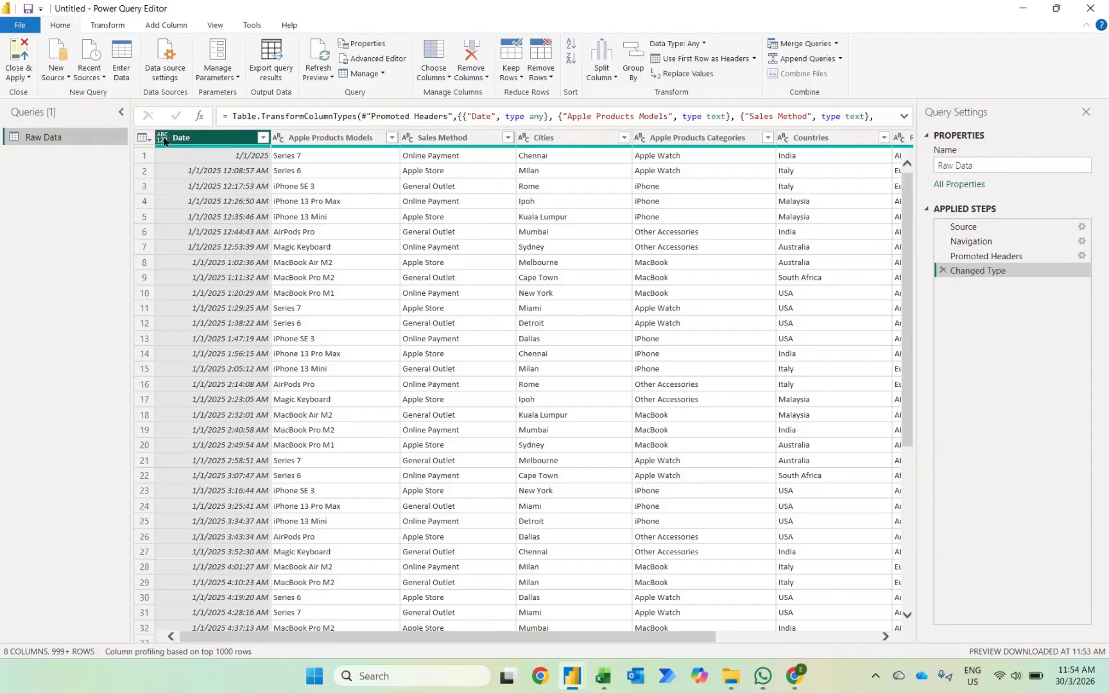
left_click(162, 138)
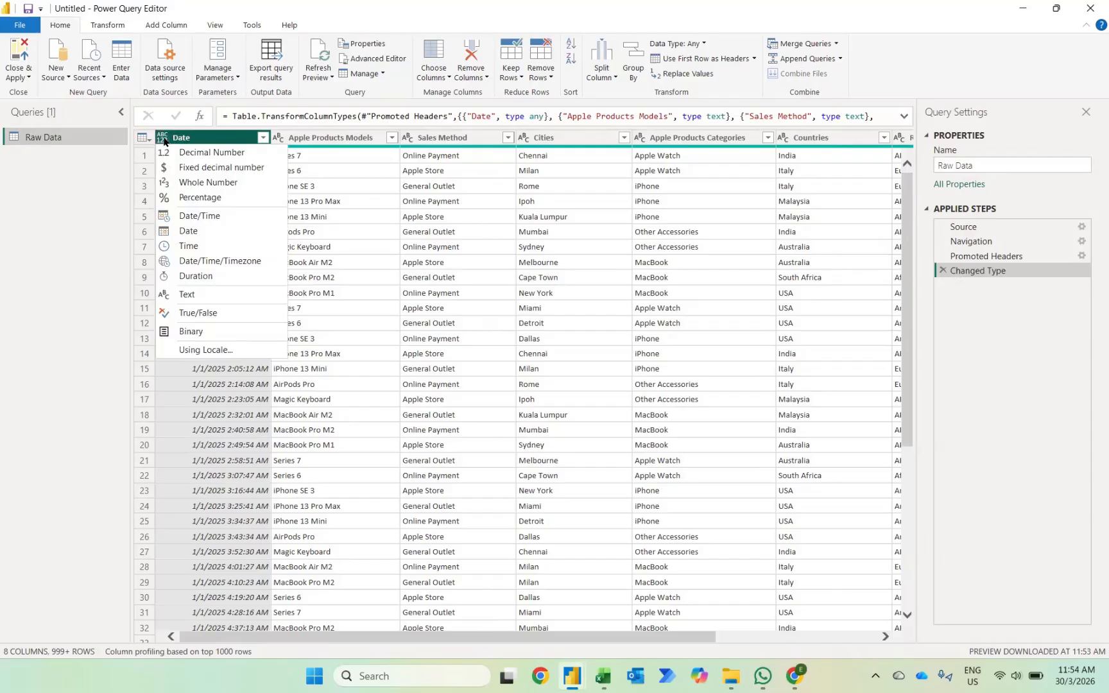
left_click(187, 231)
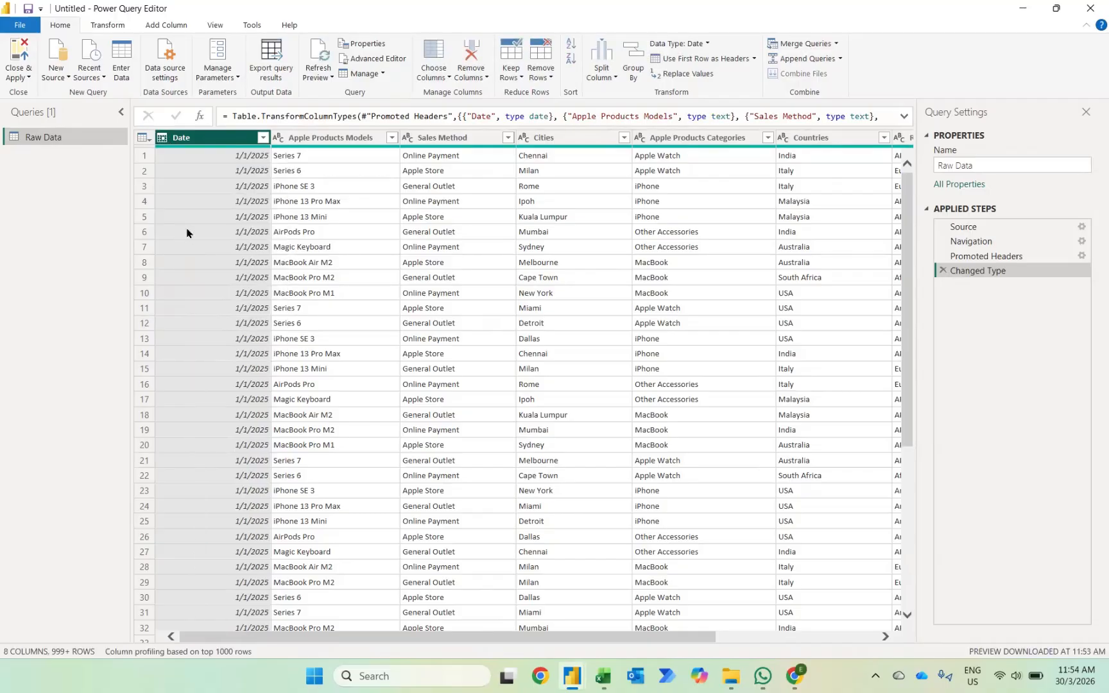
left_click(15, 55)
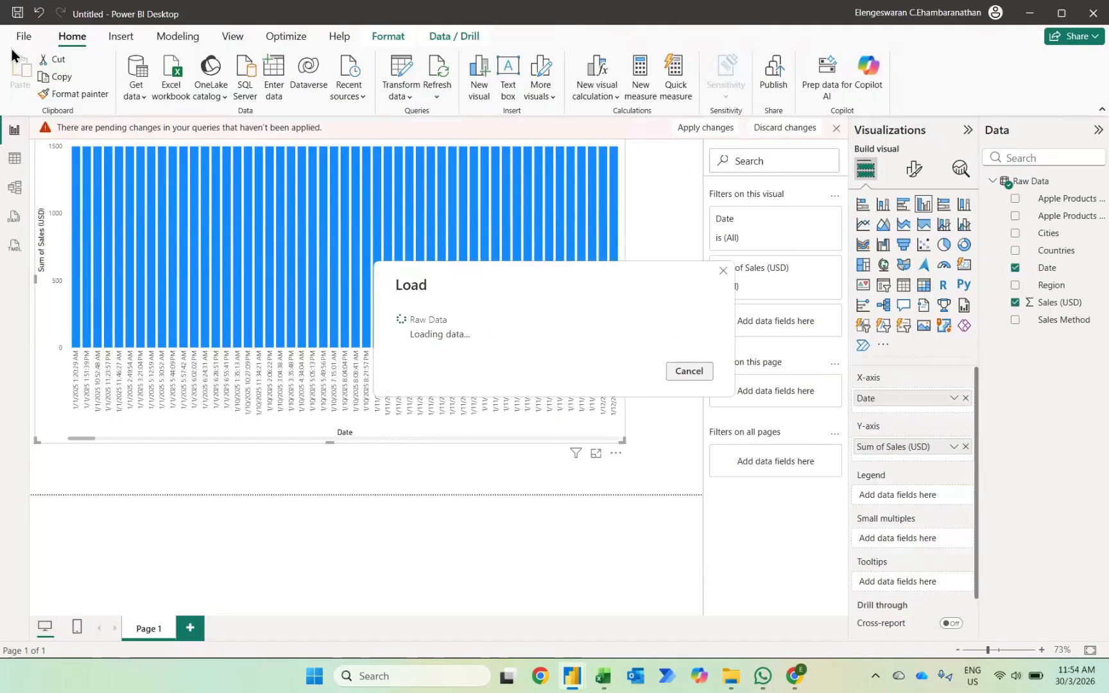
Replace the chart's Date field with Month from the date hierarchy.
left_click(1015, 268)
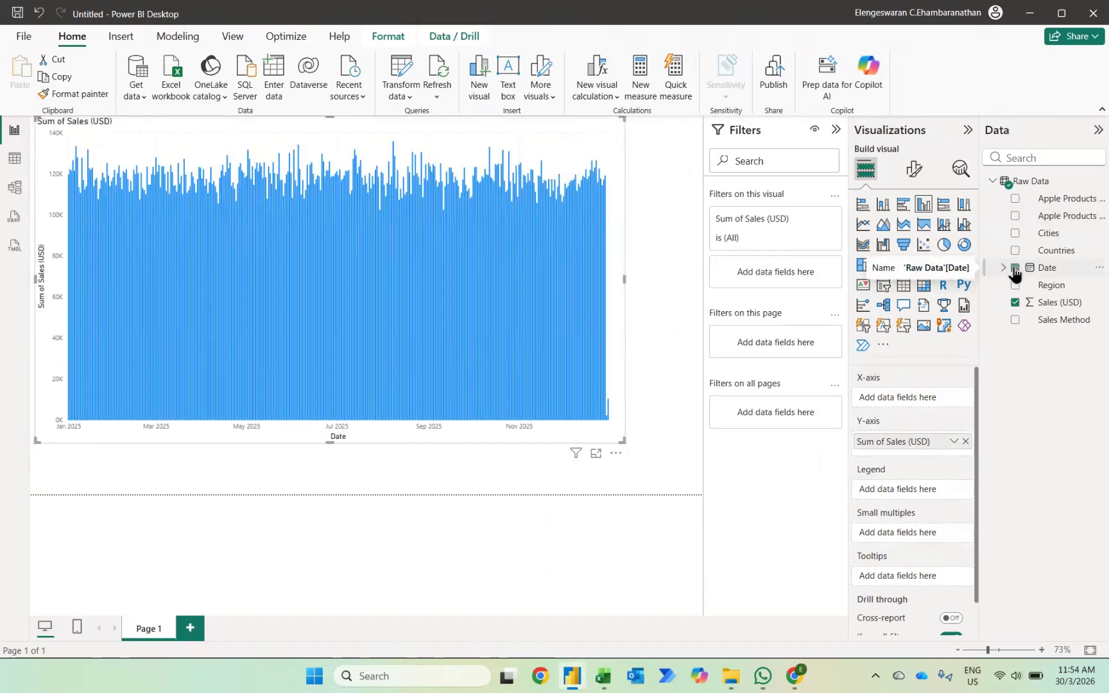
left_click(1001, 269)
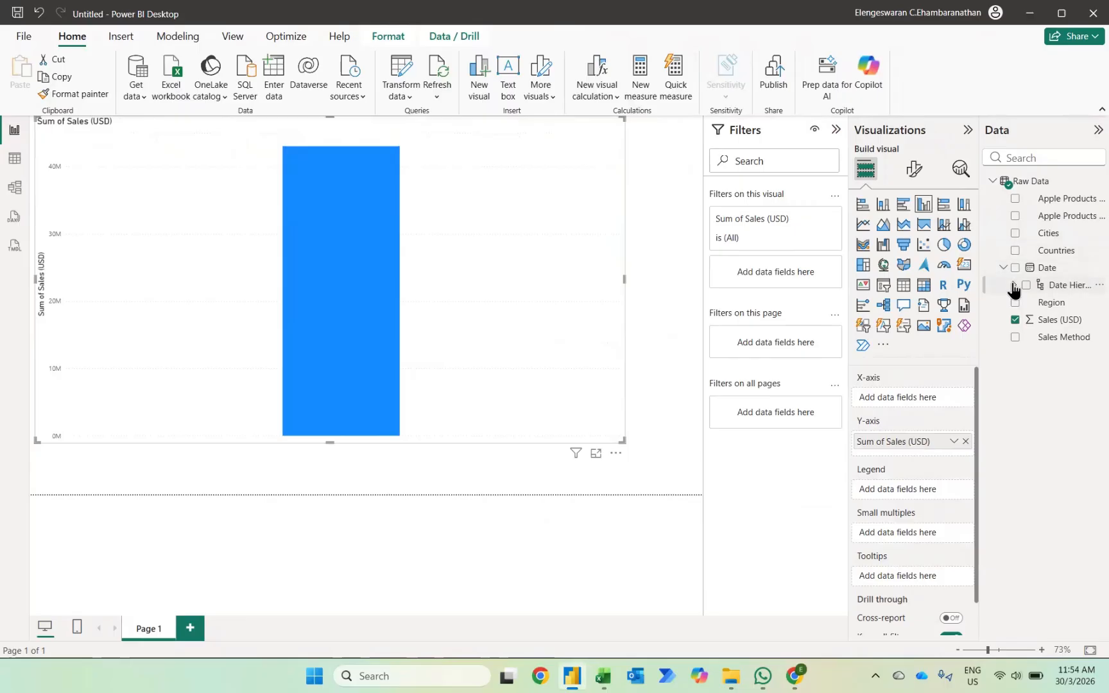
left_click(1014, 285)
left_click(1037, 337)
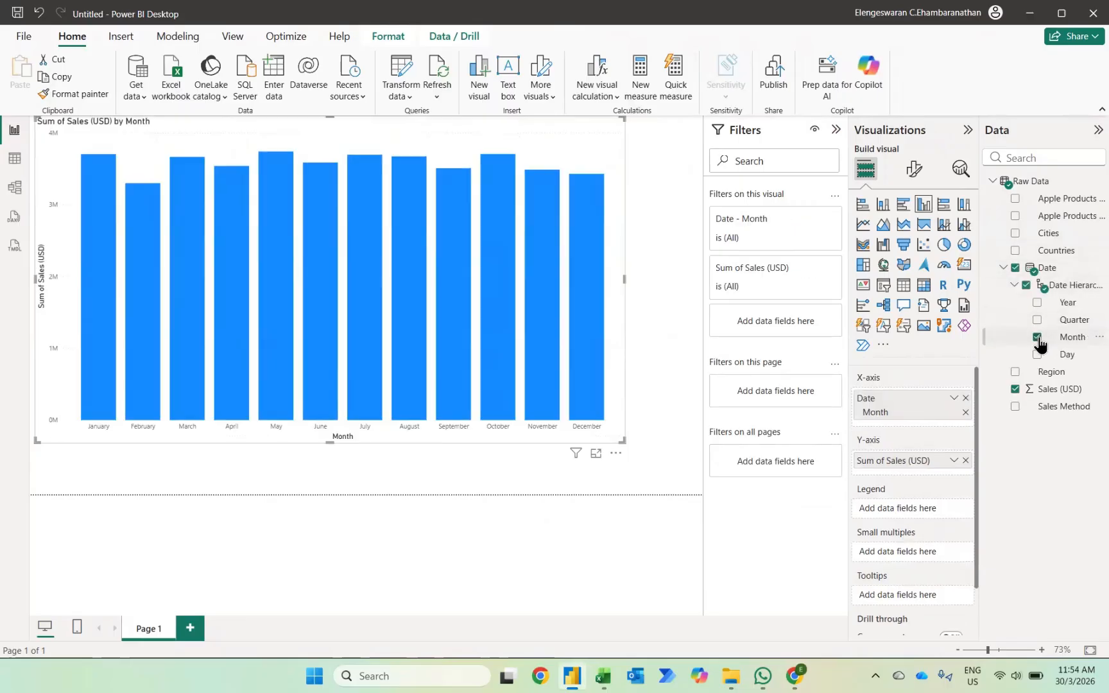
Convert the chart to a matrix with Apple Products Categories as columns, and show Sales (USD) with thousands separators.
left_click(924, 286)
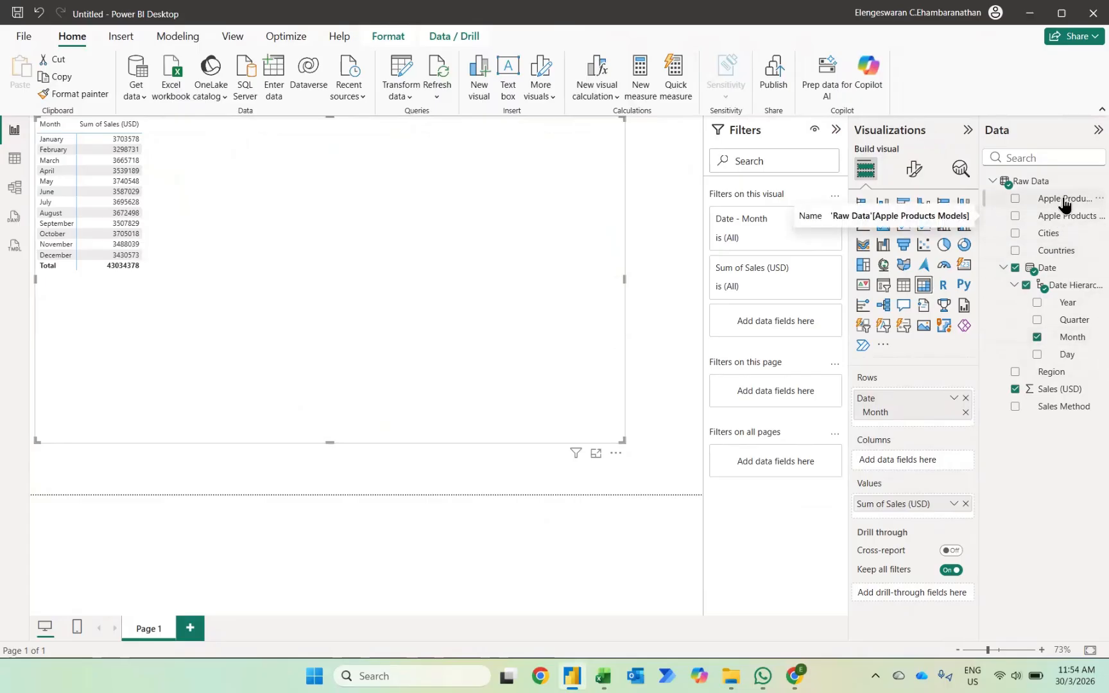
left_click_drag(1063, 202, 919, 460)
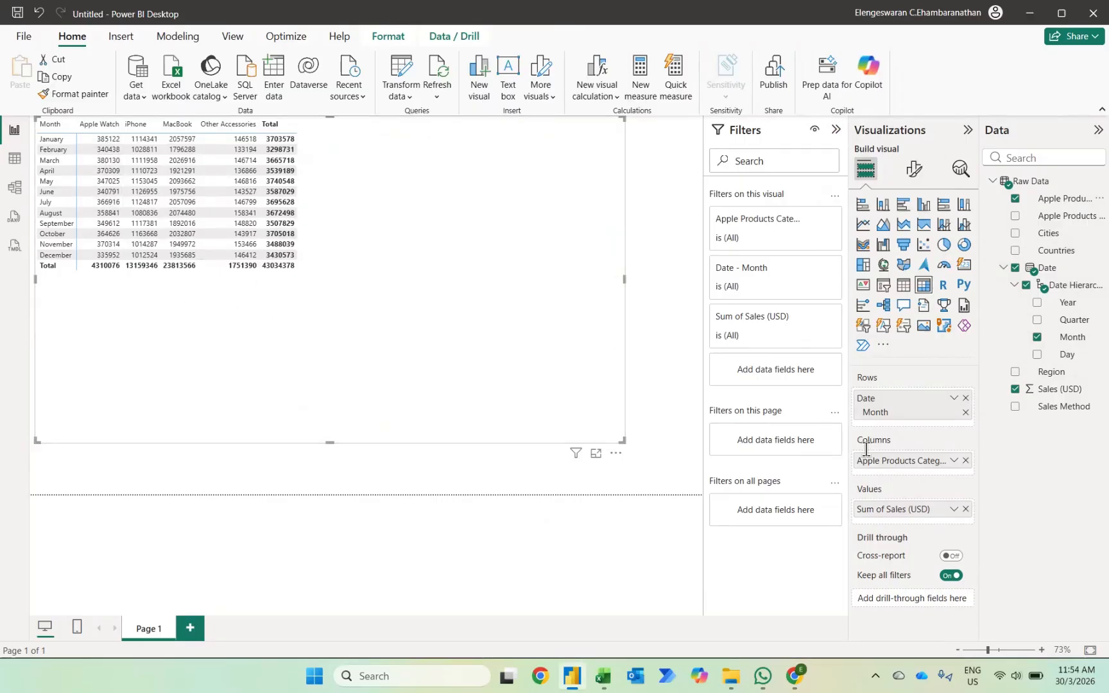
left_click(1062, 390)
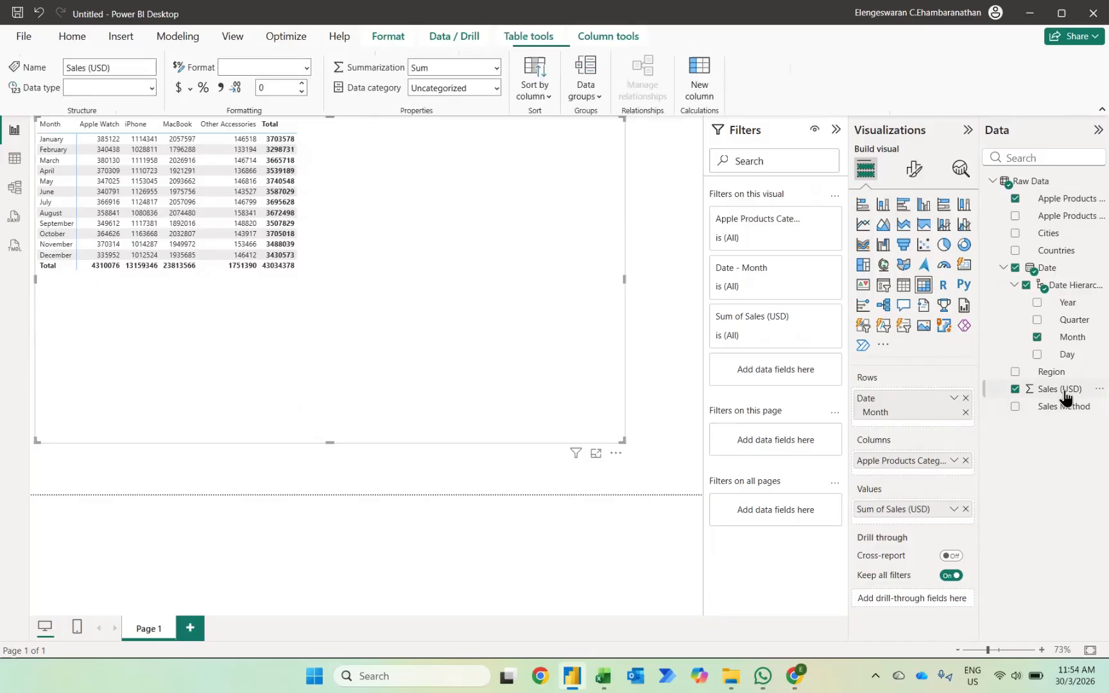
left_click(220, 93)
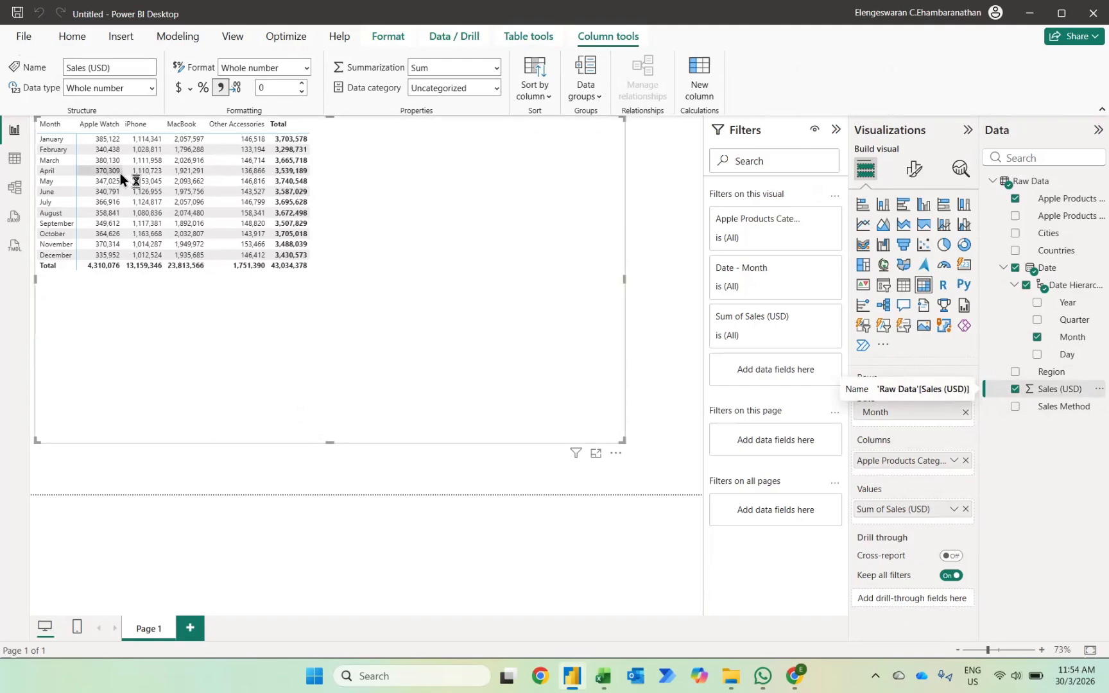
Set the matrix's values, row headers and column headers to font size 20 and turn off column subtotals.
left_click(906, 167)
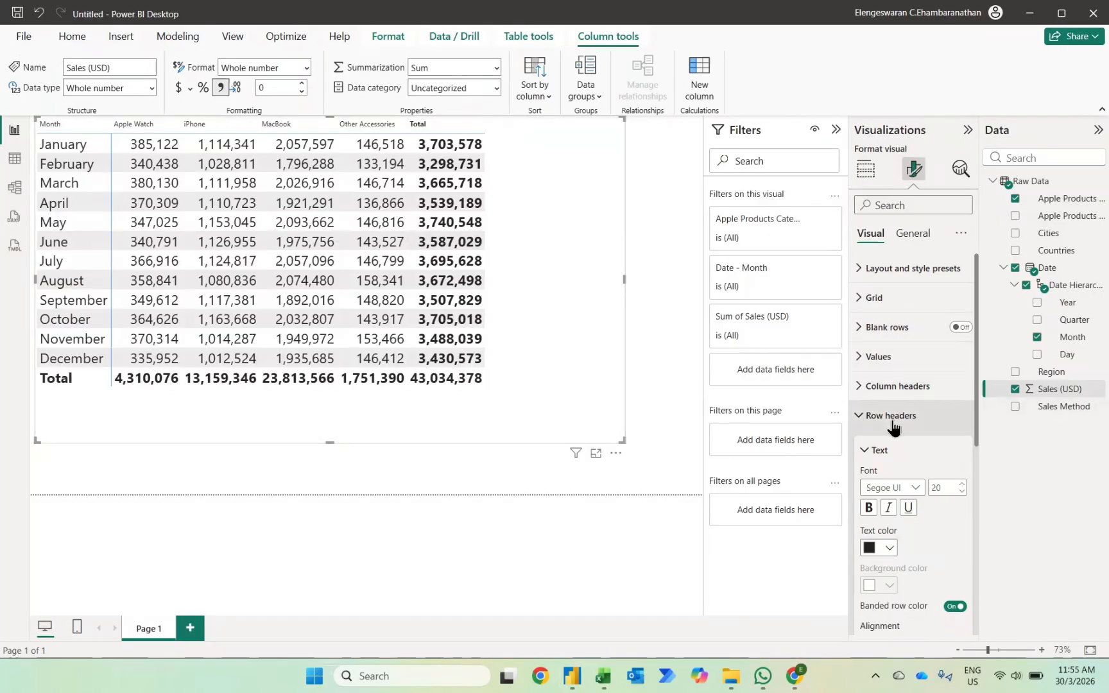
left_click(897, 385)
left_click(940, 460)
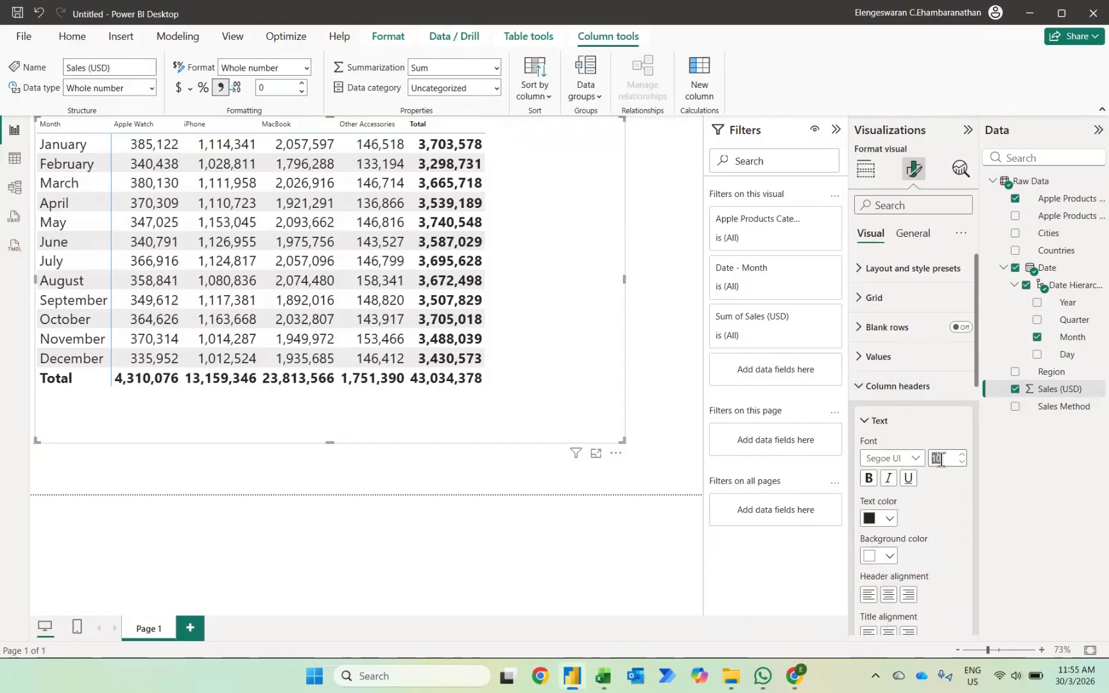
type("20")
left_click(882, 392)
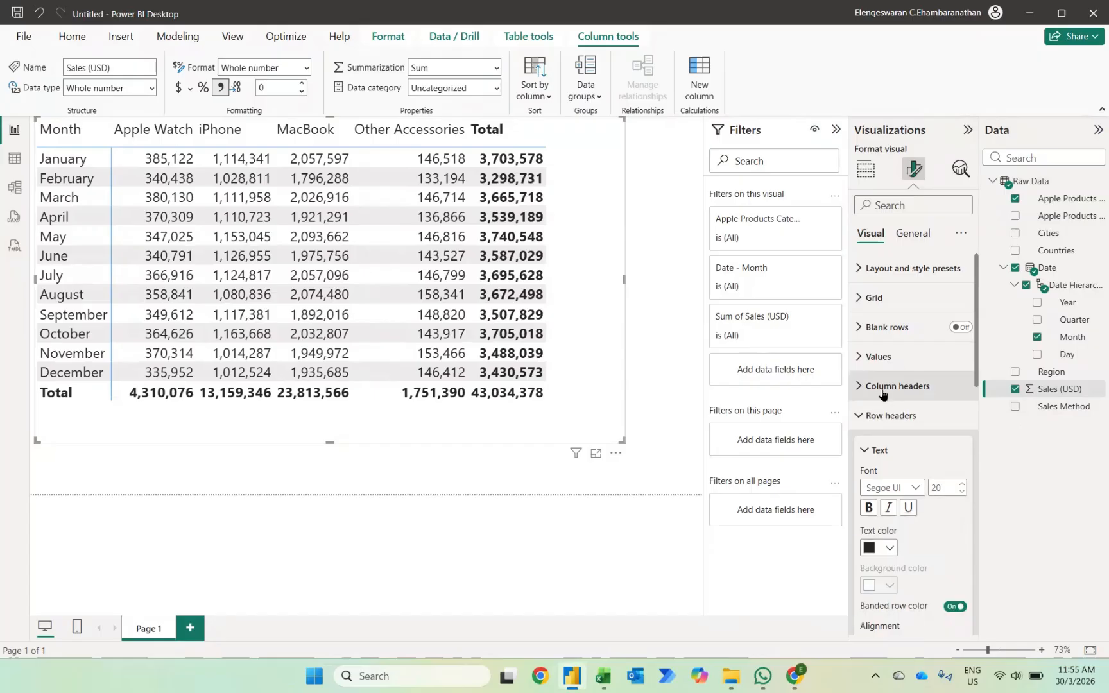
scroll(886, 526, "down", 5)
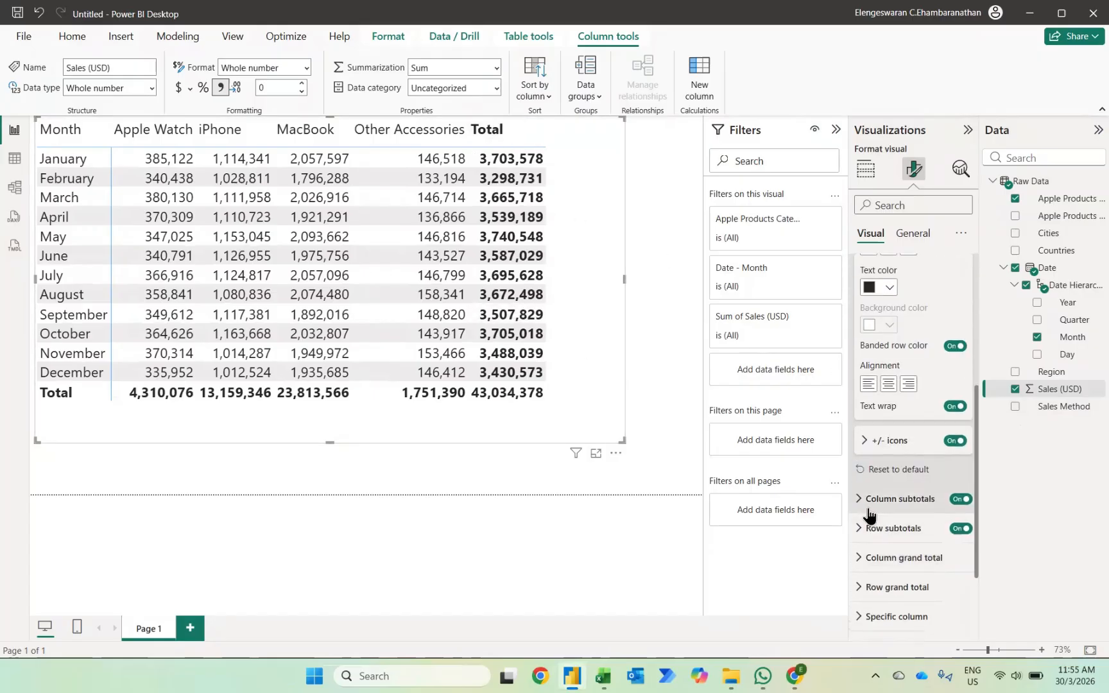
left_click(960, 500)
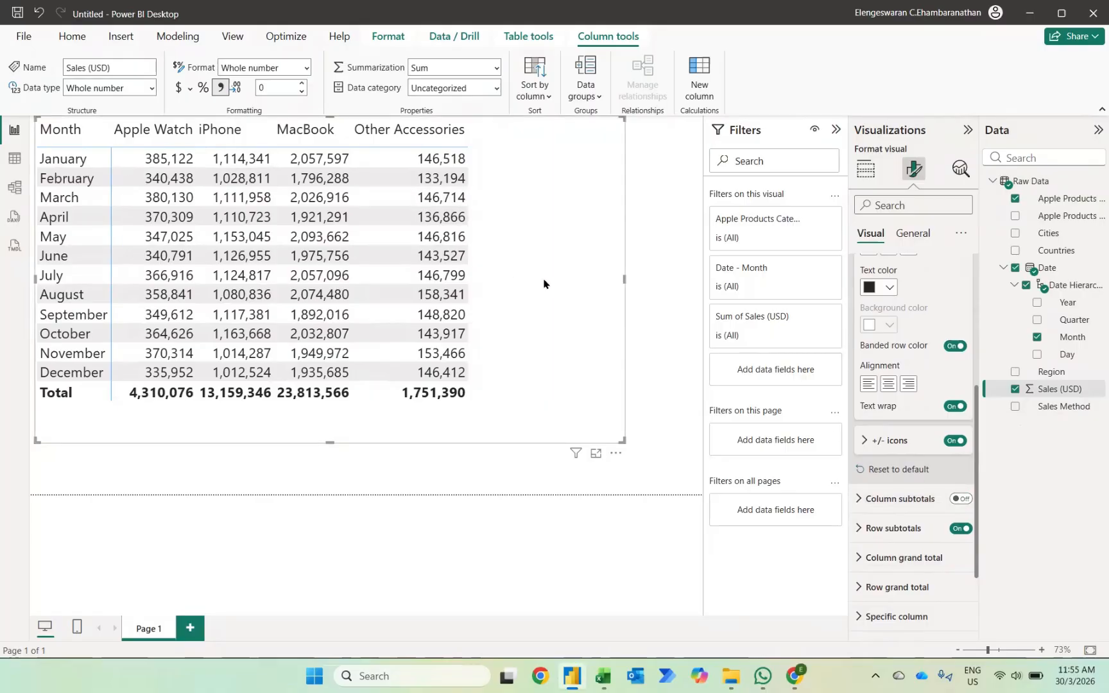
Narrow the matrix from its left edge and reposition it near the middle of the page.
left_click_drag(544, 281, 610, 344)
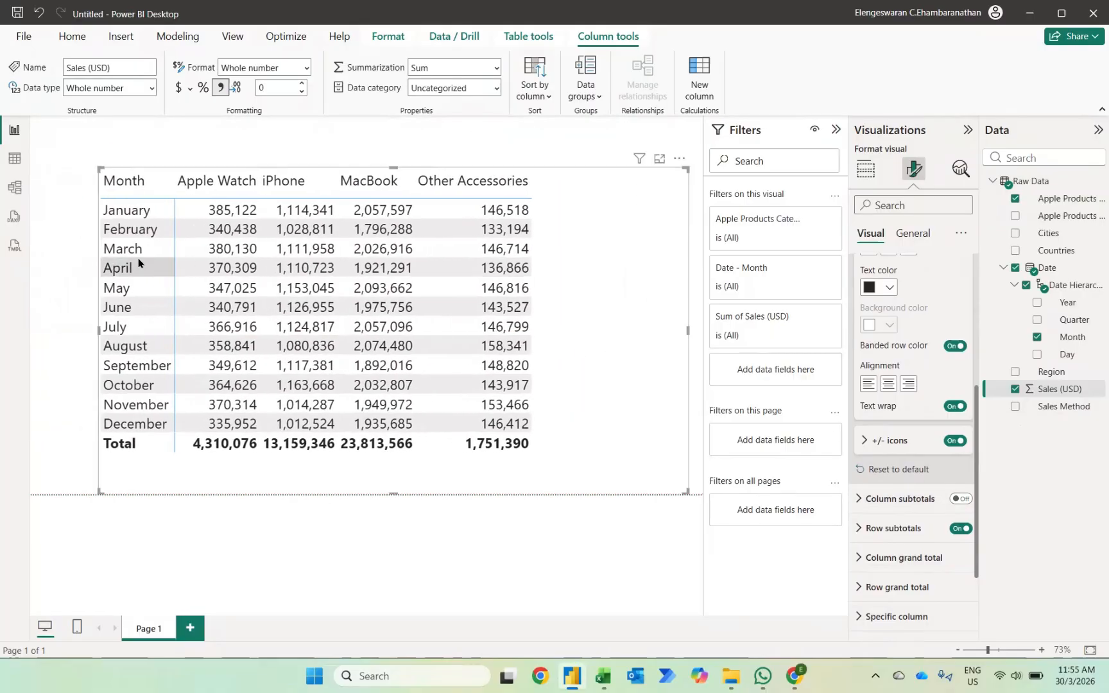
left_click_drag(98, 167, 235, 182)
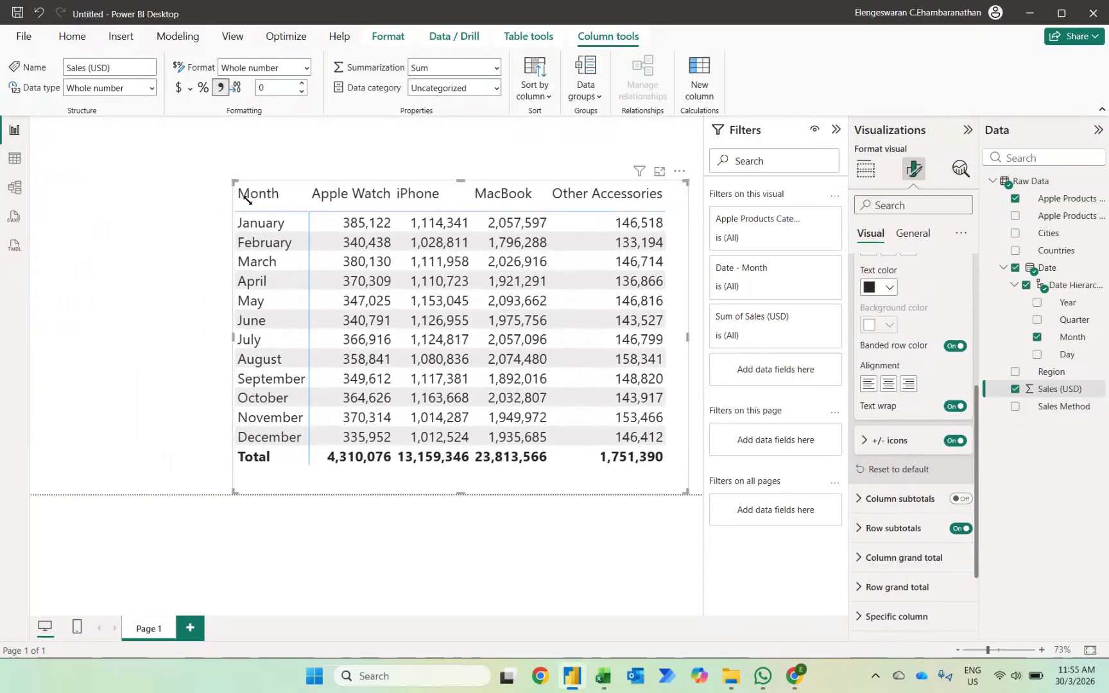
left_click_drag(352, 478, 313, 462)
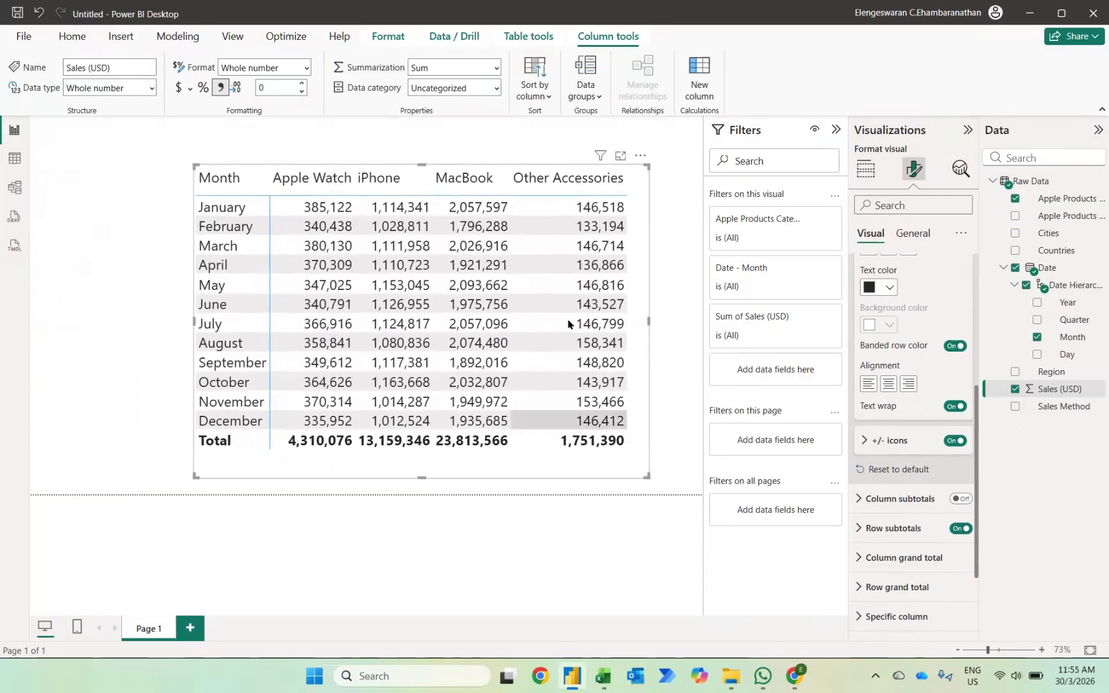
scroll(941, 332, "up", 8)
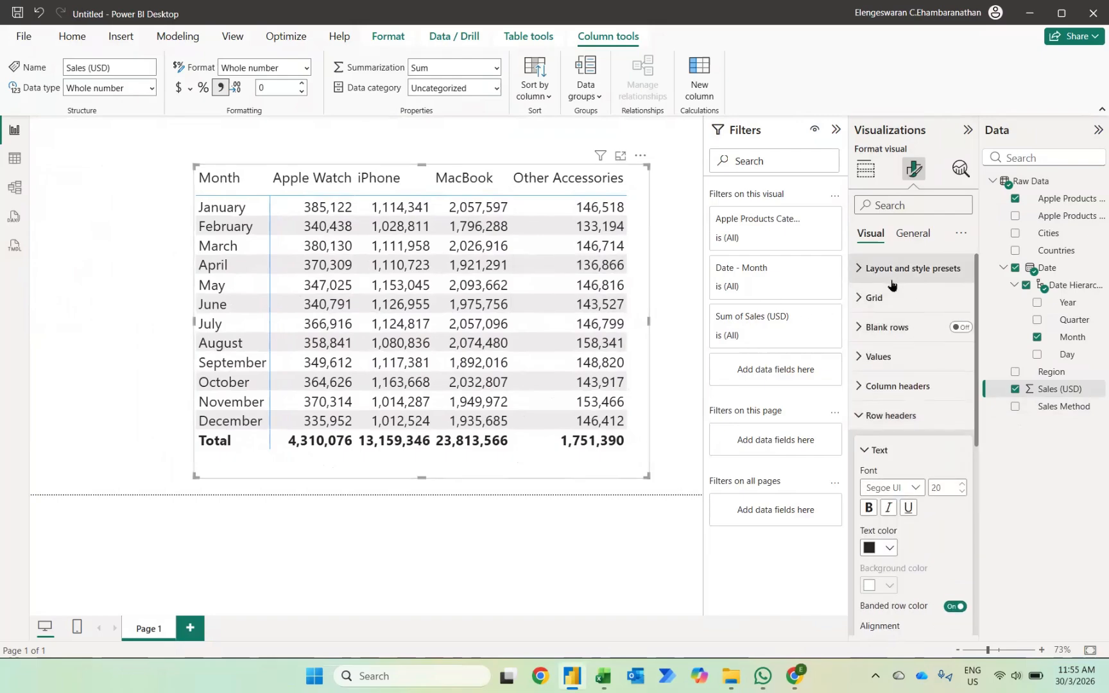
Apply the Minimal style preset to the matrix and enlarge it from its lower-right corner to fit every month row.
left_click(891, 281)
left_click(892, 316)
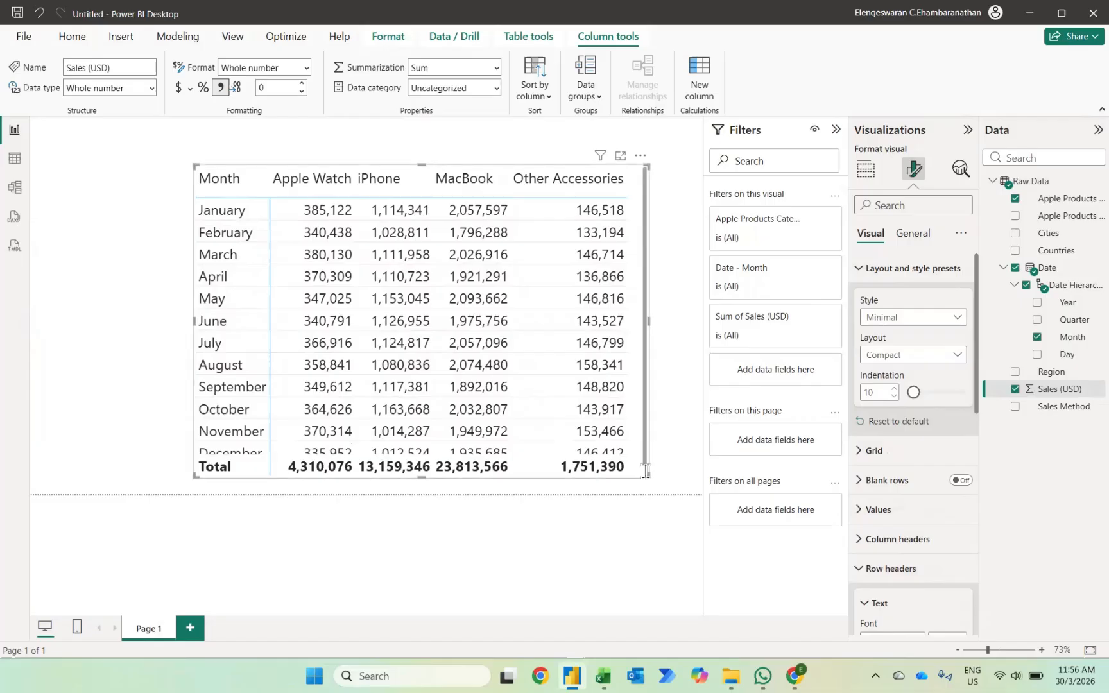
left_click_drag(648, 477, 702, 493)
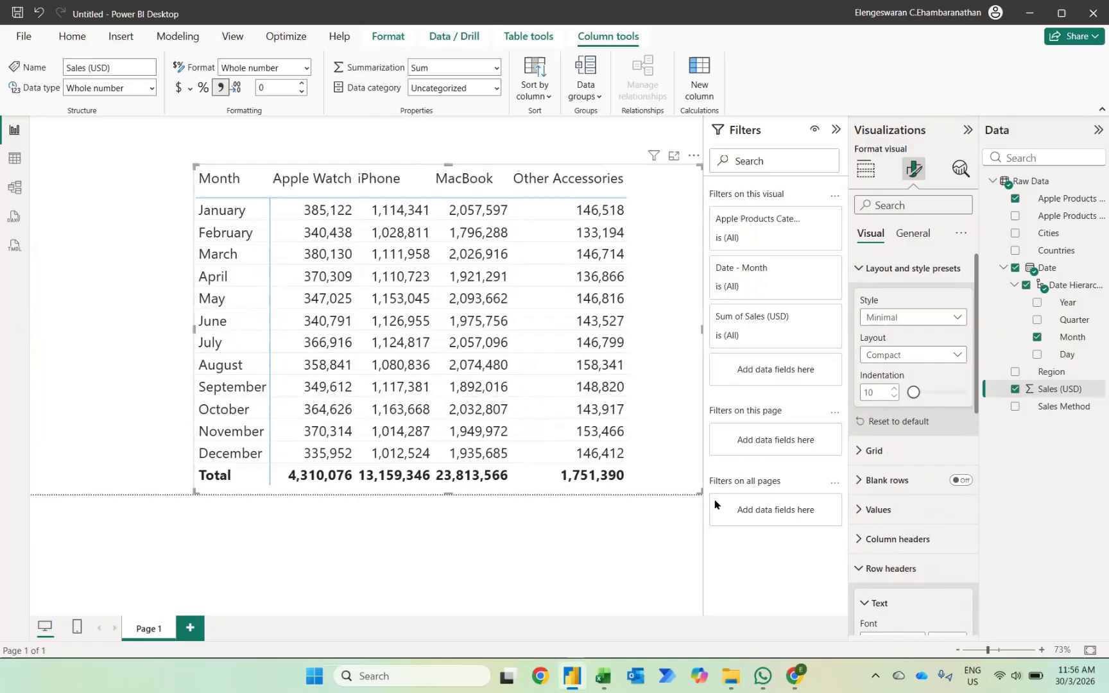
Add a separate table visual with Month and Sales (USD) and shrink it to a small helper table.
left_click(64, 297)
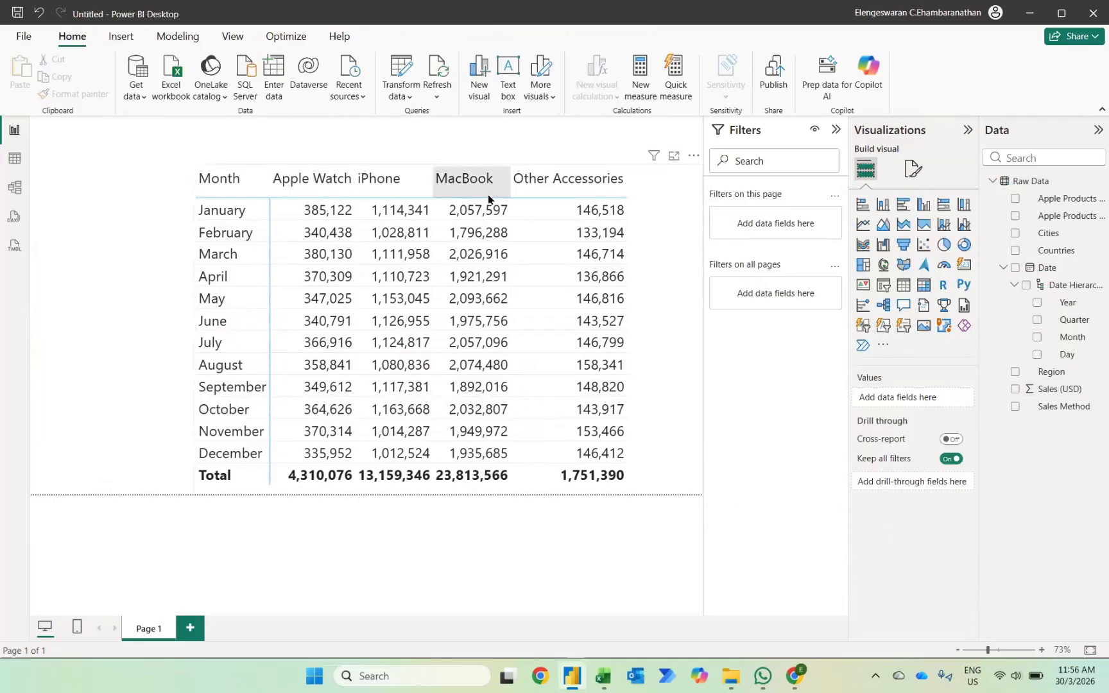
left_click(903, 285)
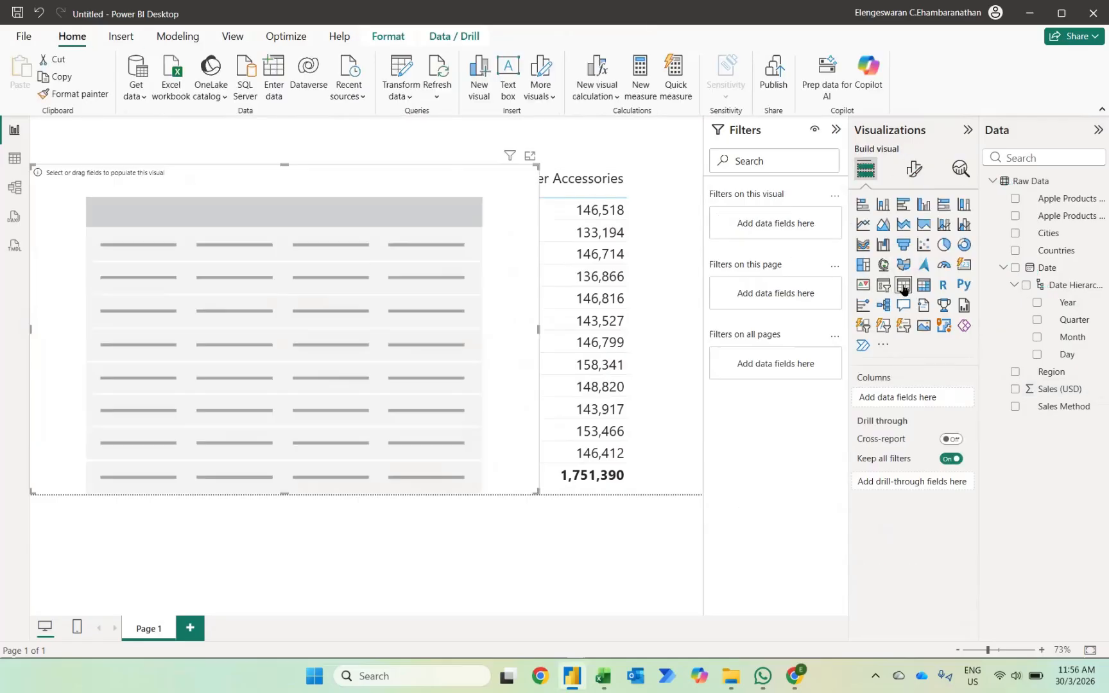
left_click(1038, 339)
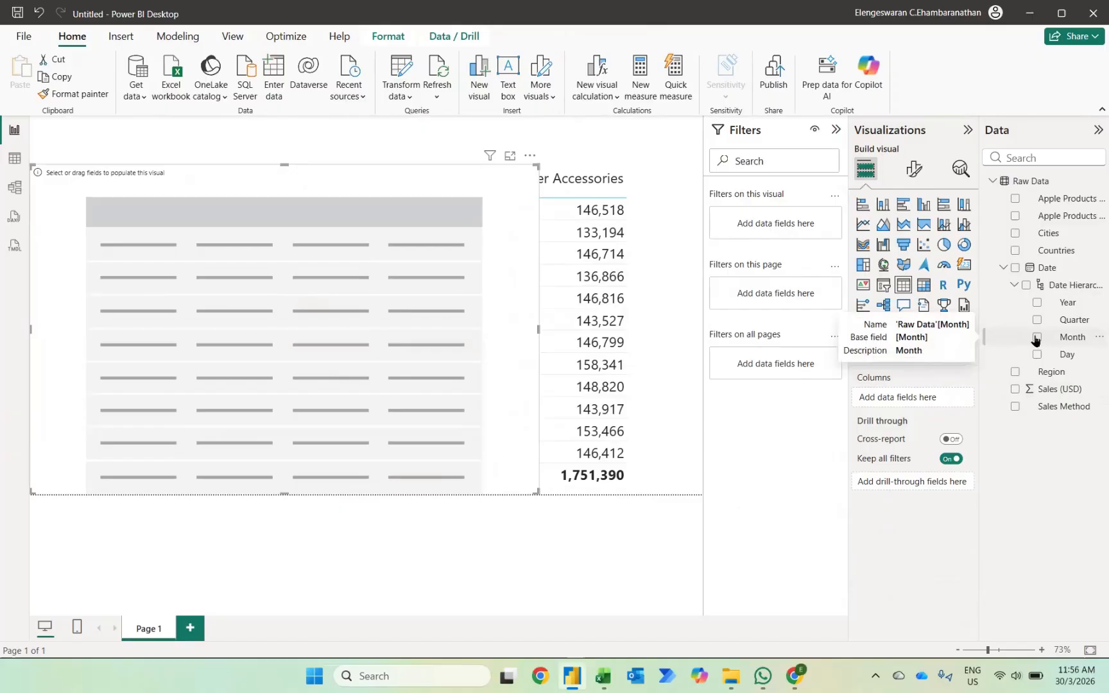
left_click(1015, 390)
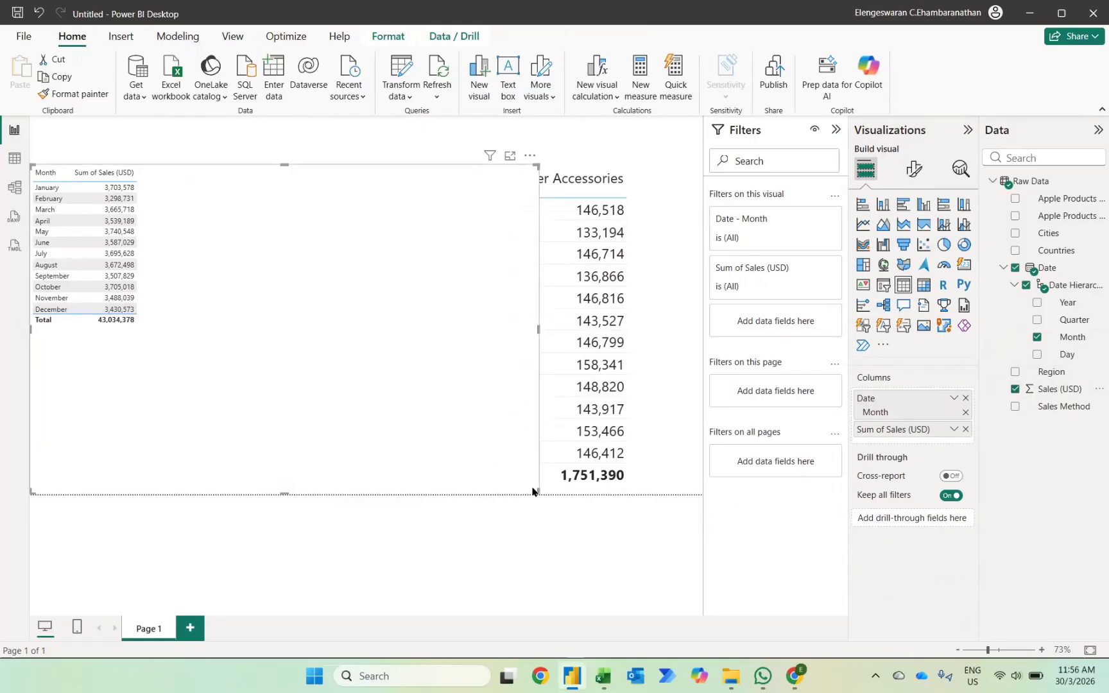
left_click_drag(532, 492, 220, 364)
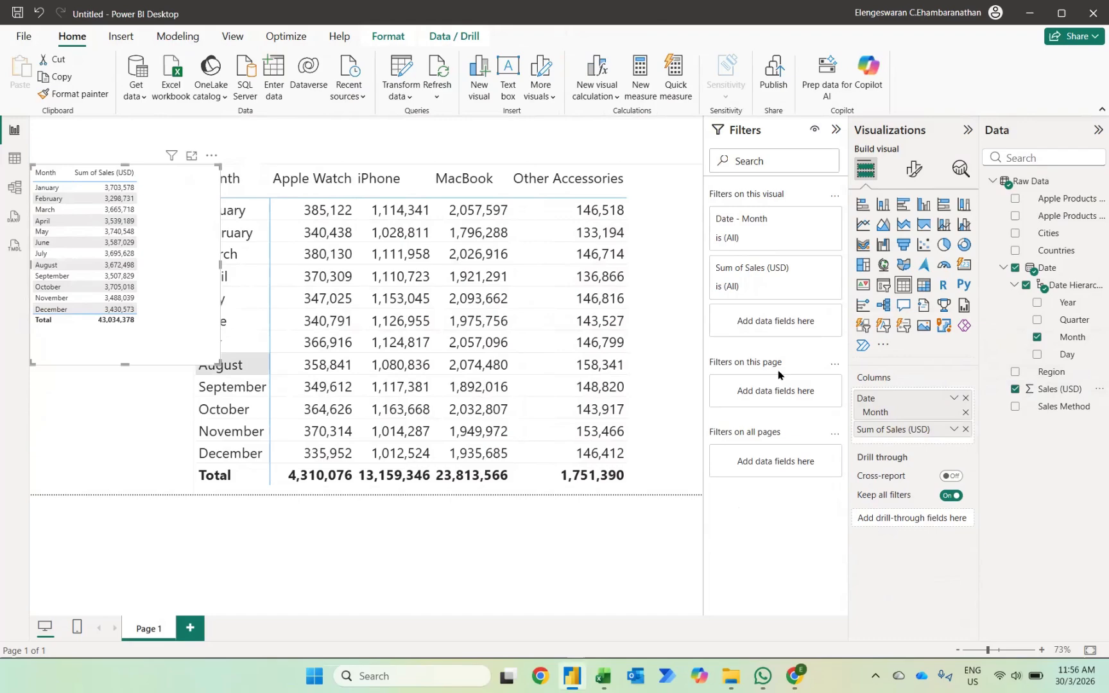
Create a measure named Previous Month, beginning its formula with CALCULATE(SUM('Raw Data'[Sales (USD)].
left_click(640, 69)
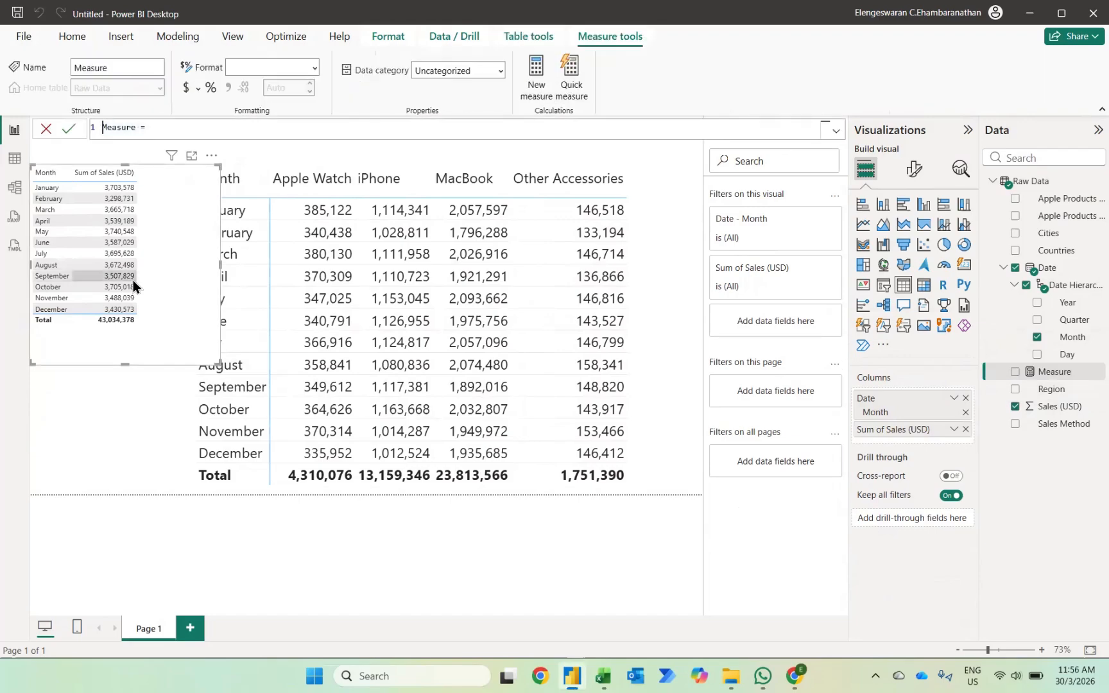
type("Previous Mon")
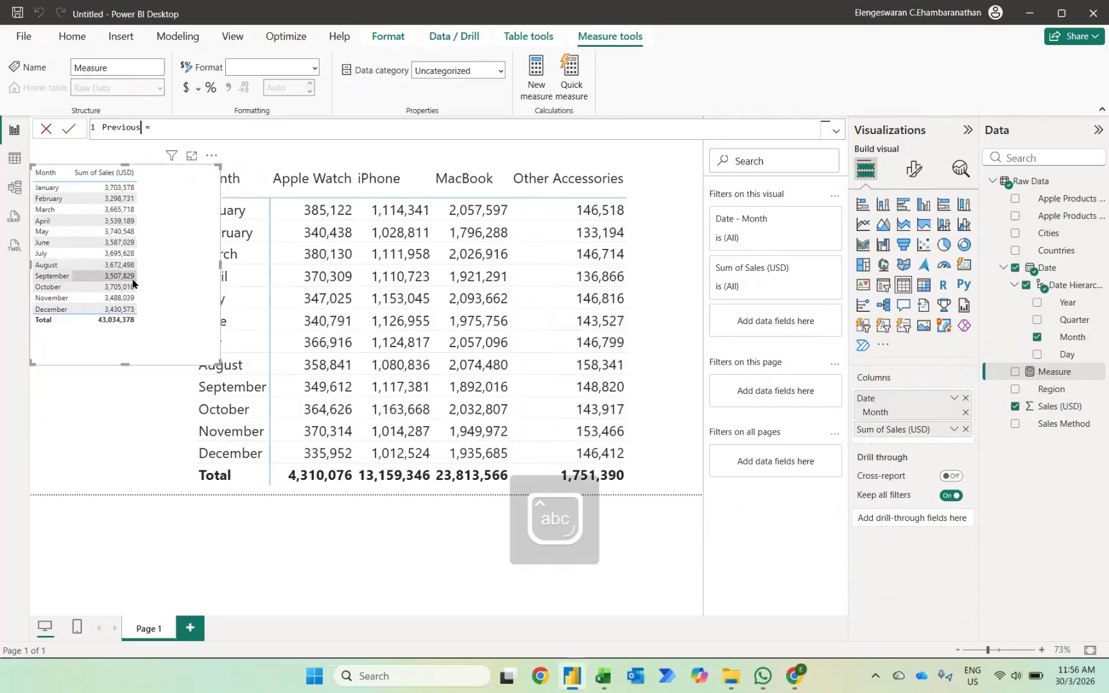
type("th =cal")
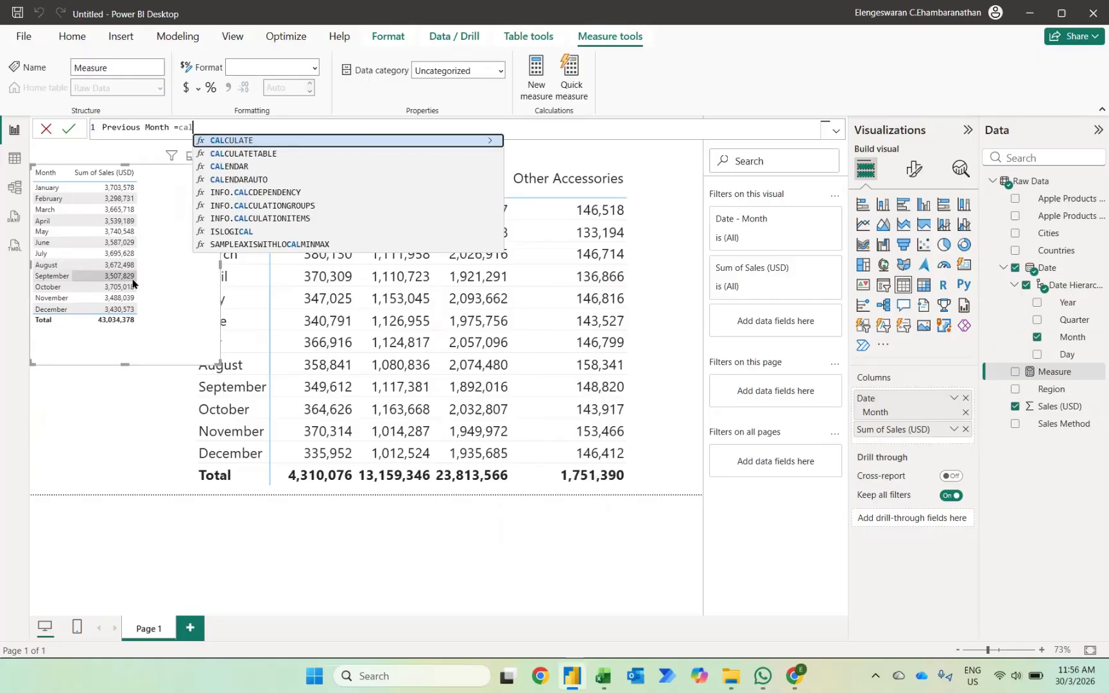
key("Tab")
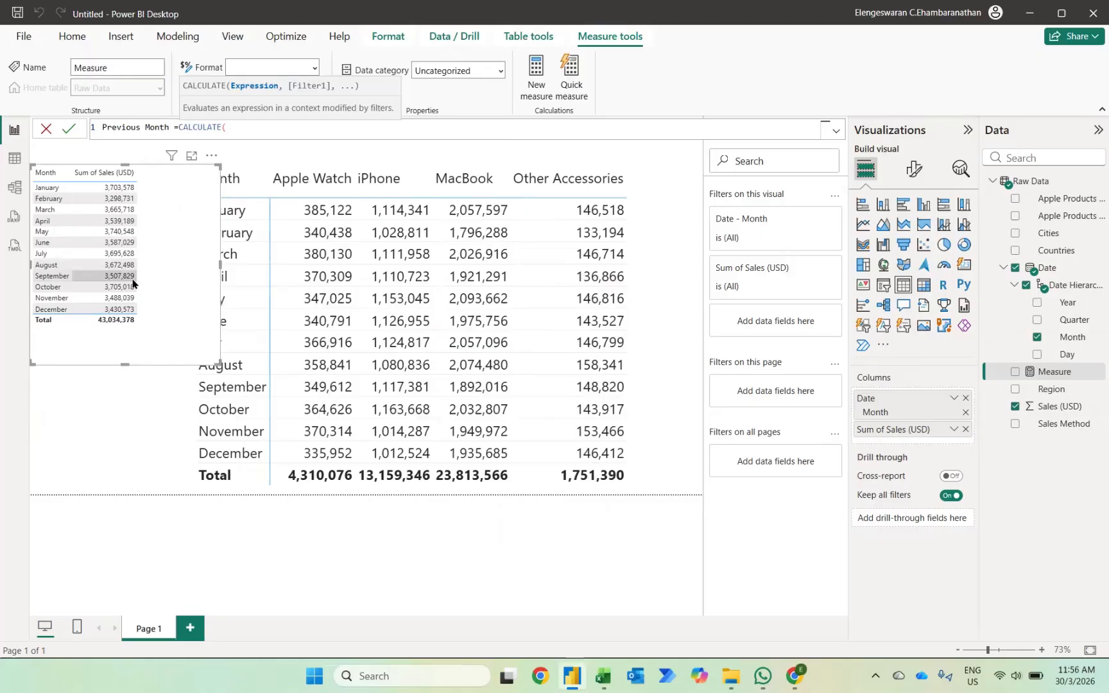
type("SUM('Raw Data'[Sales (USD)]")
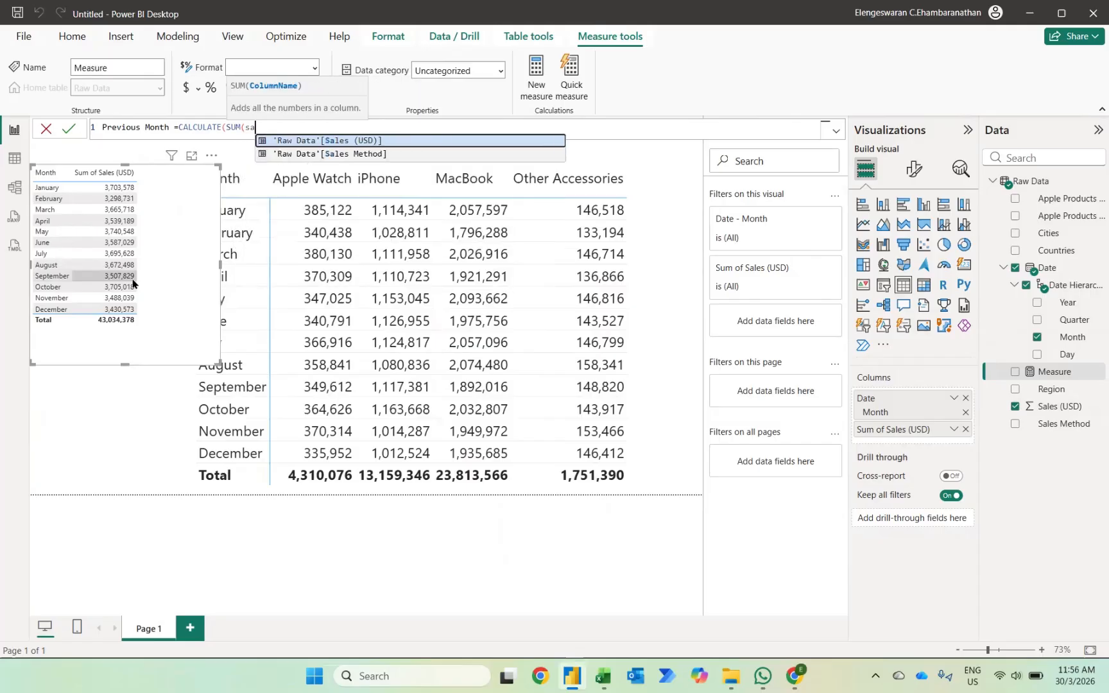
type("),pre")
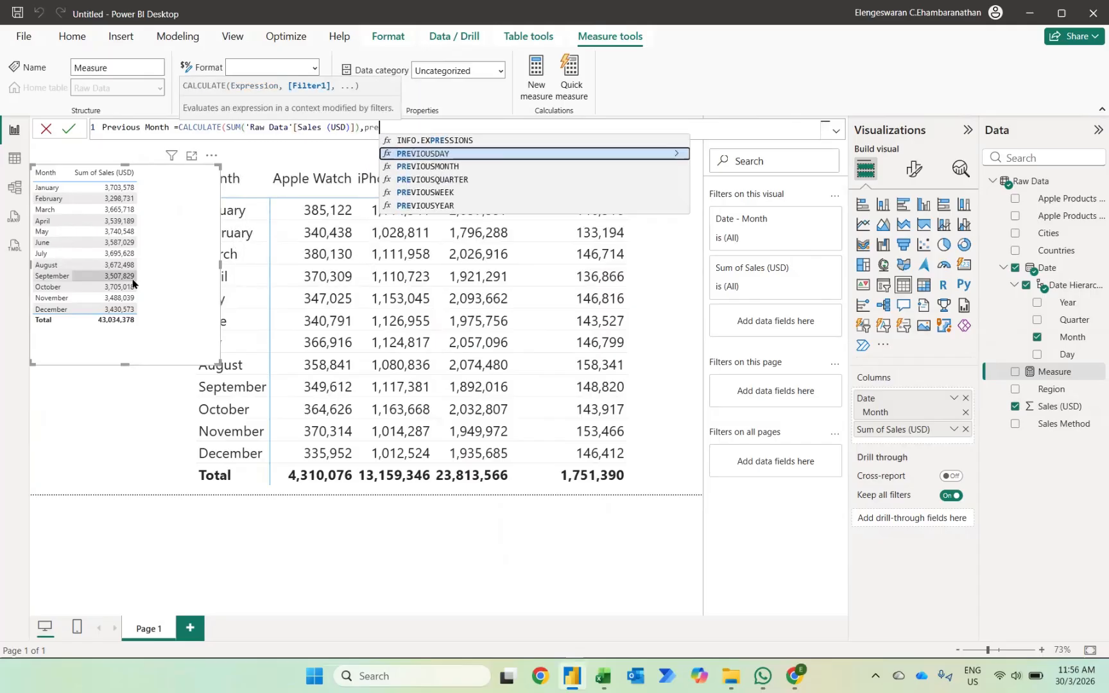
Complete the Previous Month formula with the filter PREVIOUSMONTH('Raw Data'[Date].[Date]) and commit the measure.
key("Down")
key("Tab")
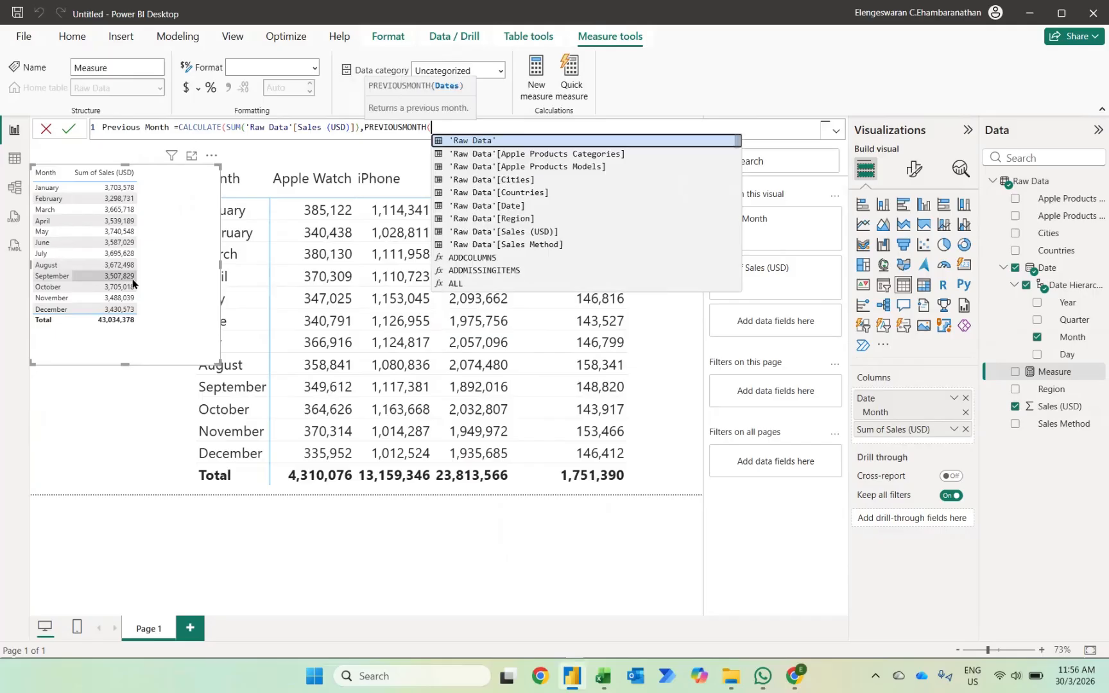
key("Down")
key("Down")
key("Down")
key("Down")
key("Down")
key("Tab")
type(".")
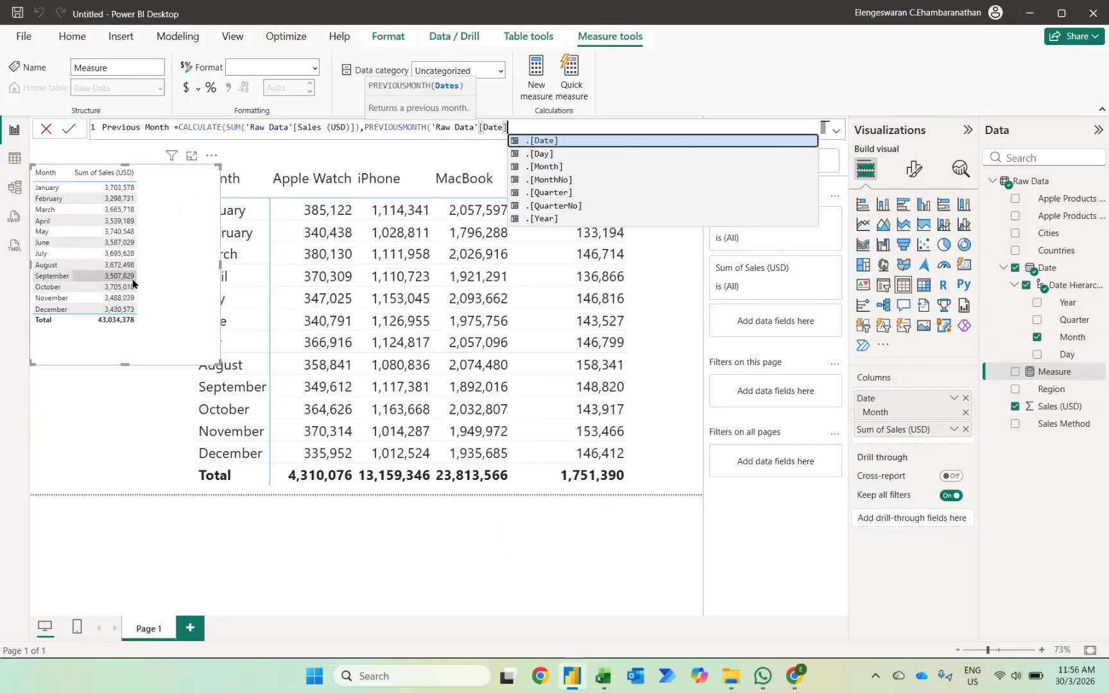
key("Tab")
type("))")
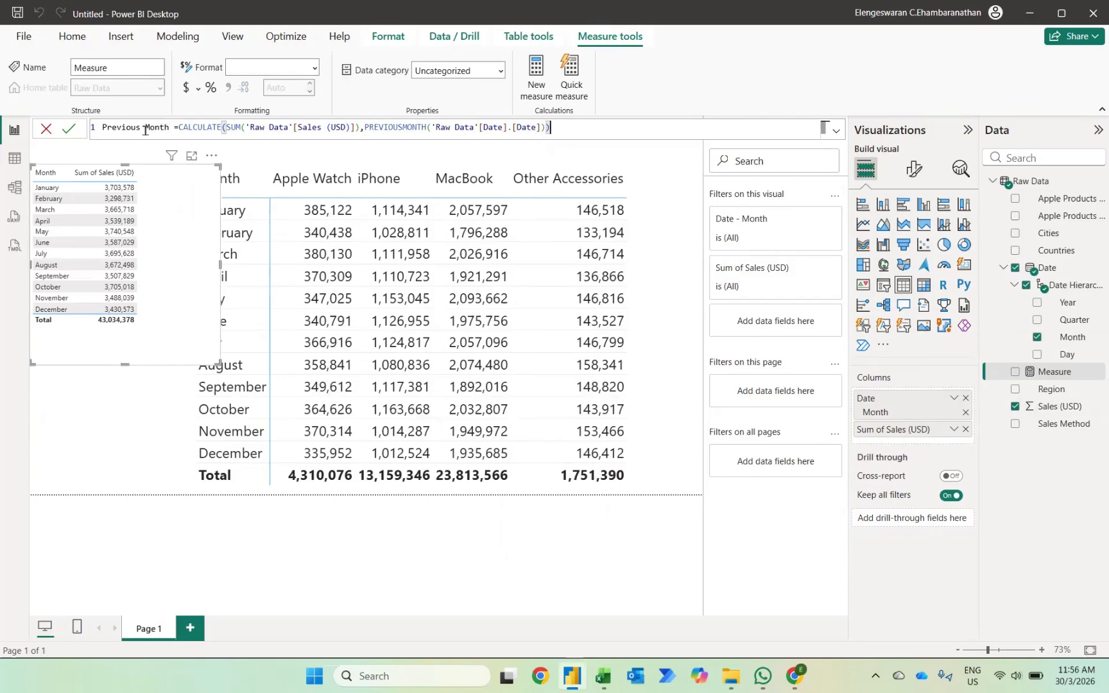
key("Return")
Add the Previous Month measure to the helper table and format it with thousands separators.
left_click(1015, 372)
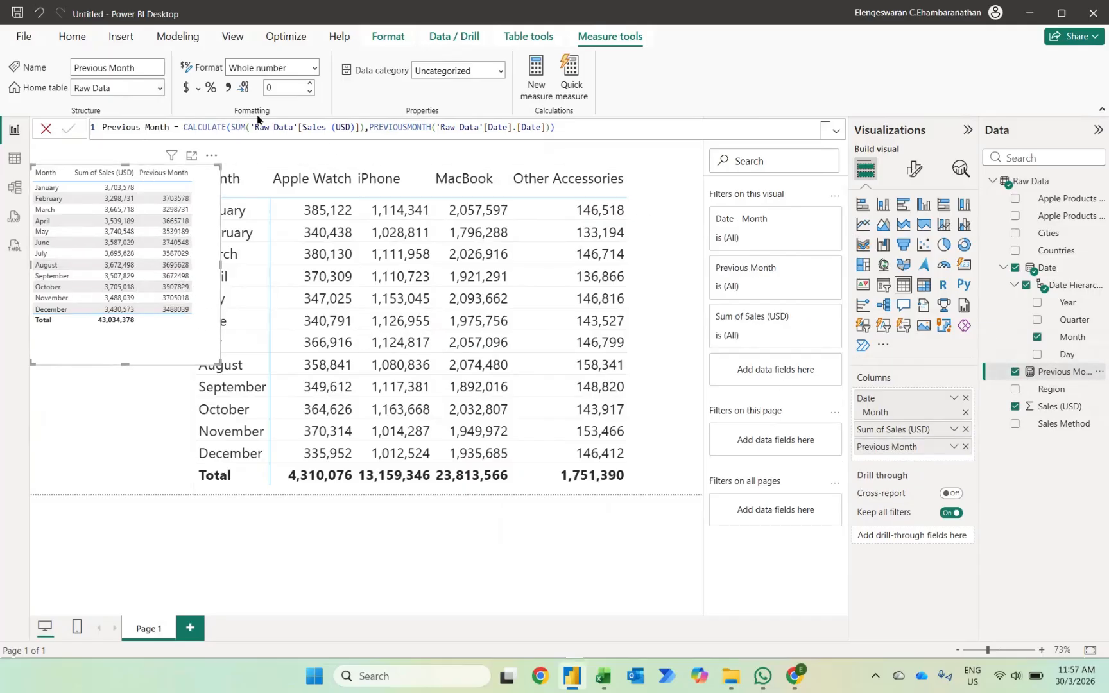
left_click(228, 87)
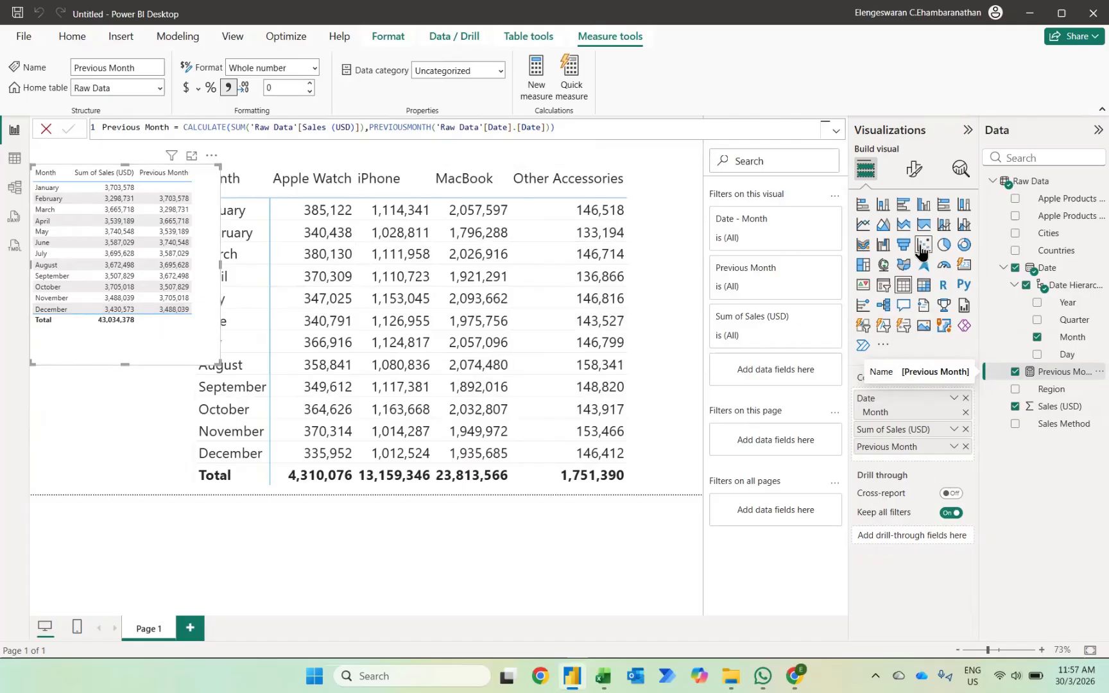
Start a second new measure named MoM.
left_click(535, 76)
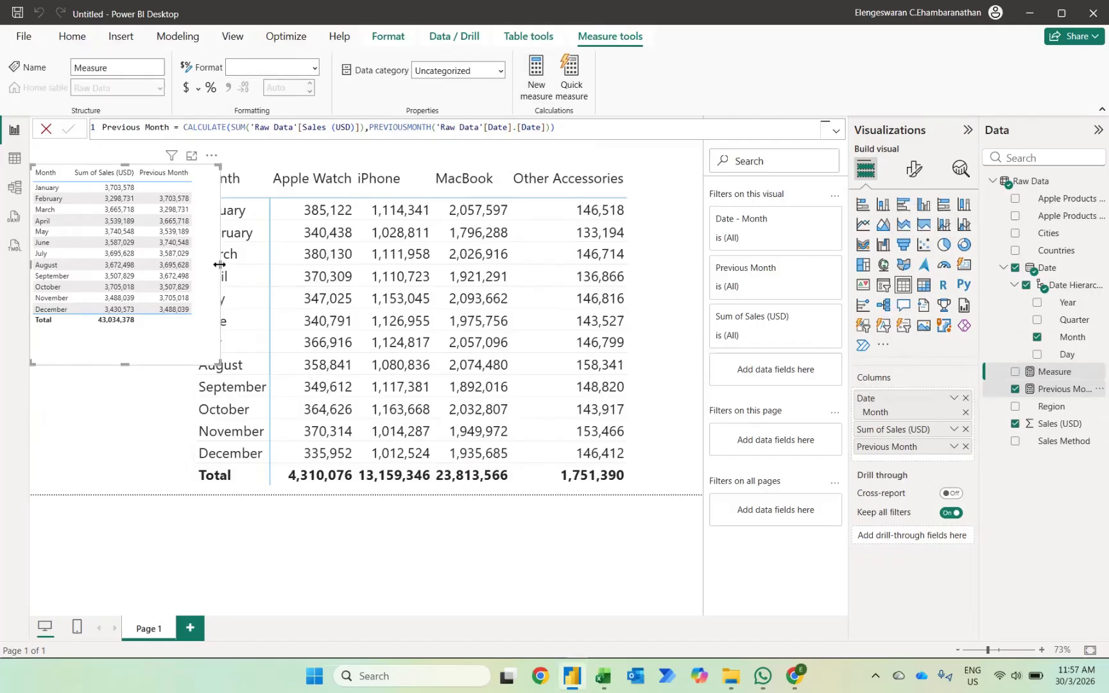
type("M =")
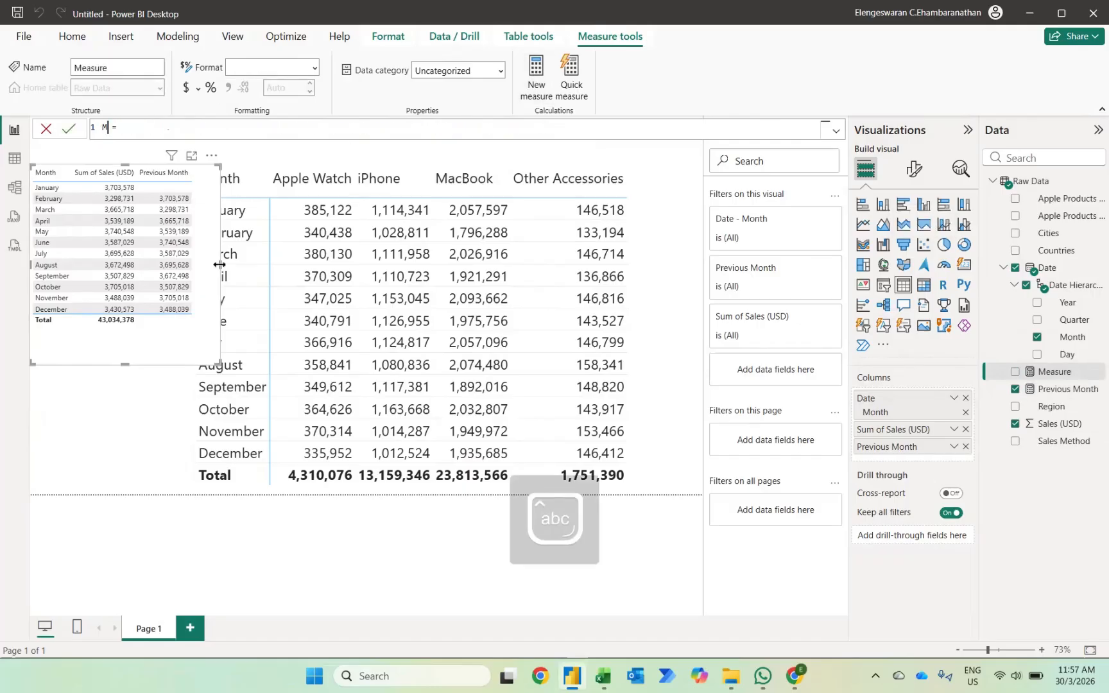
type("oM =IF(")
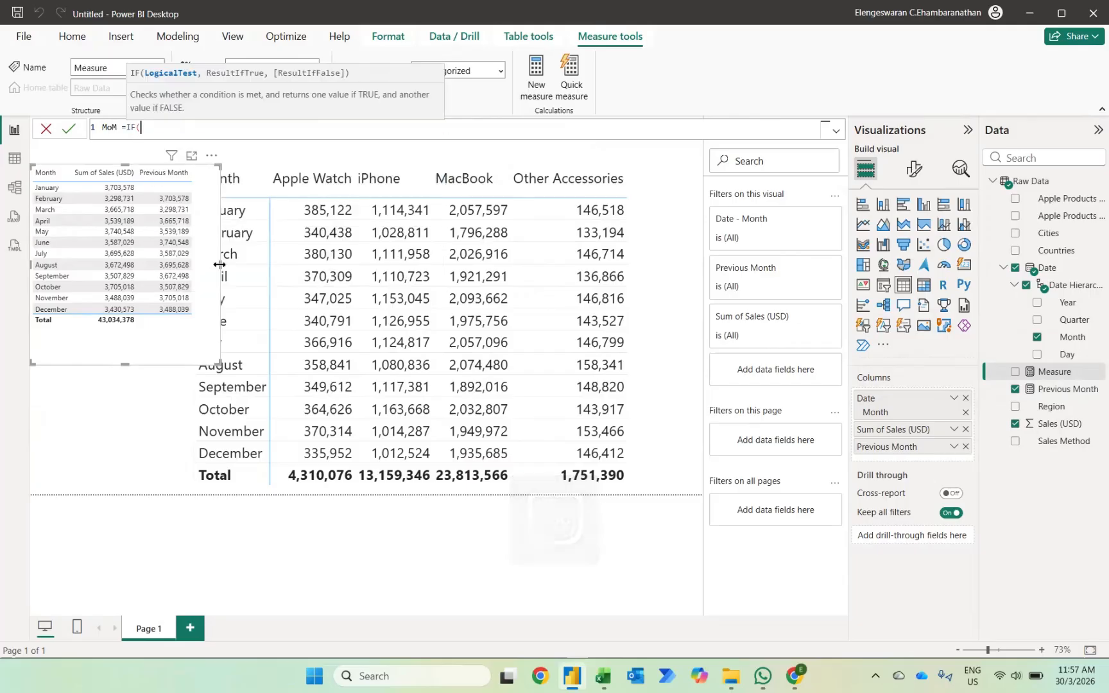
key("BackSpace")
key("BackSpace")
key("BackSpace")
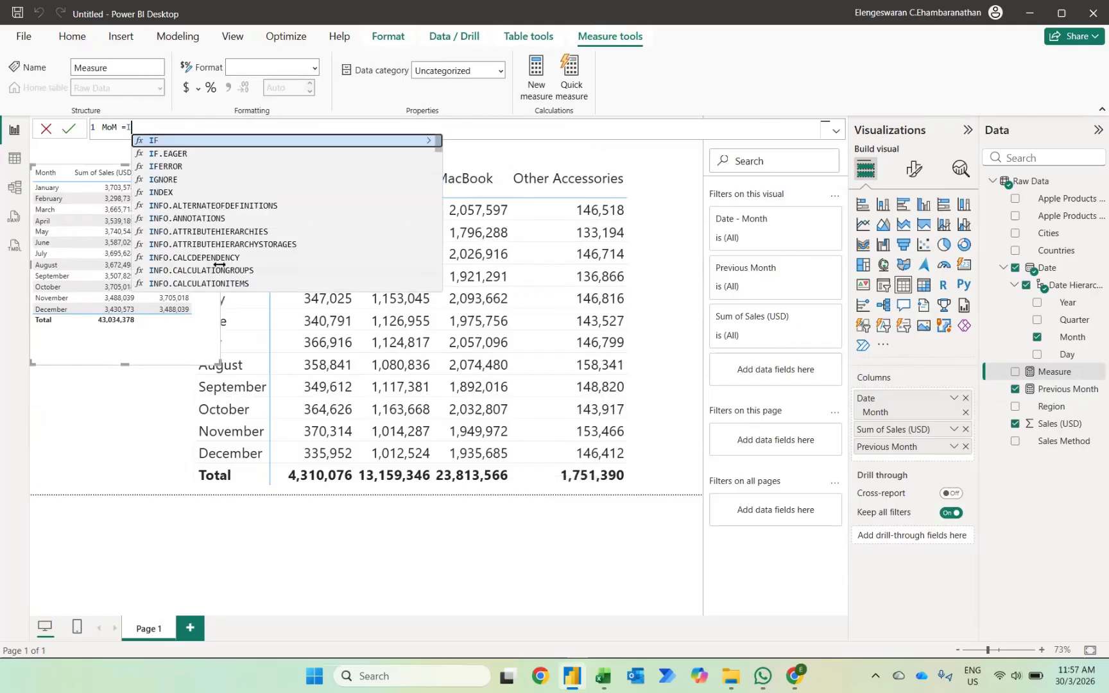
Define the MoM measure as SUM('Raw Data'[Sales (USD)])-[Previous Month] and commit it.
type("SU")
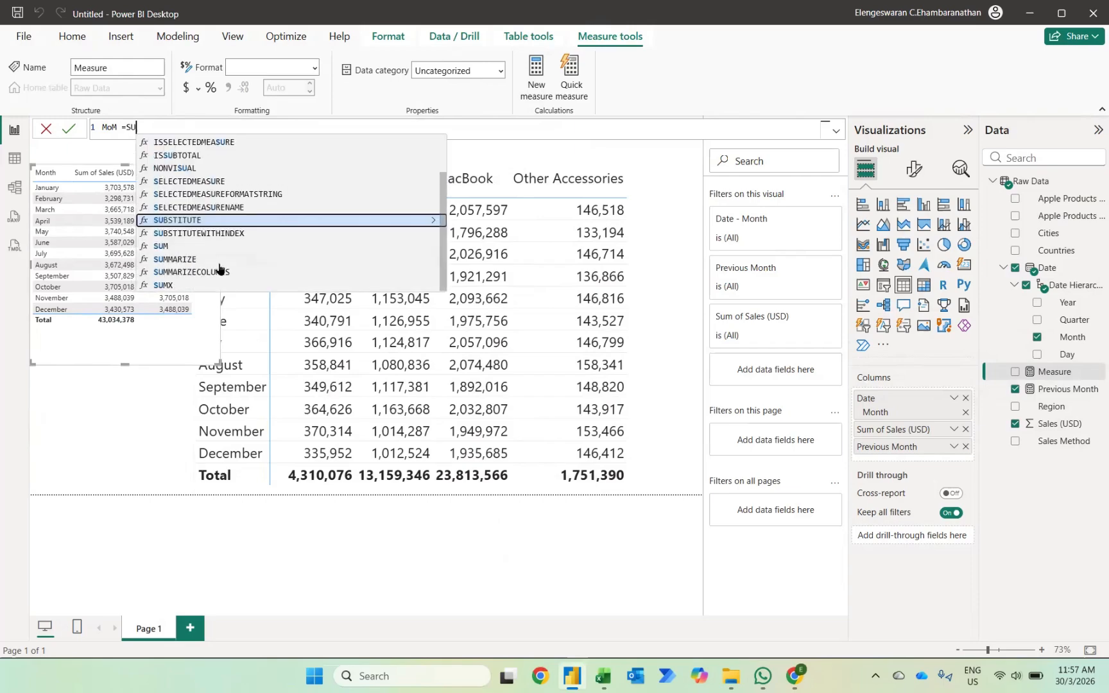
type("M(sa")
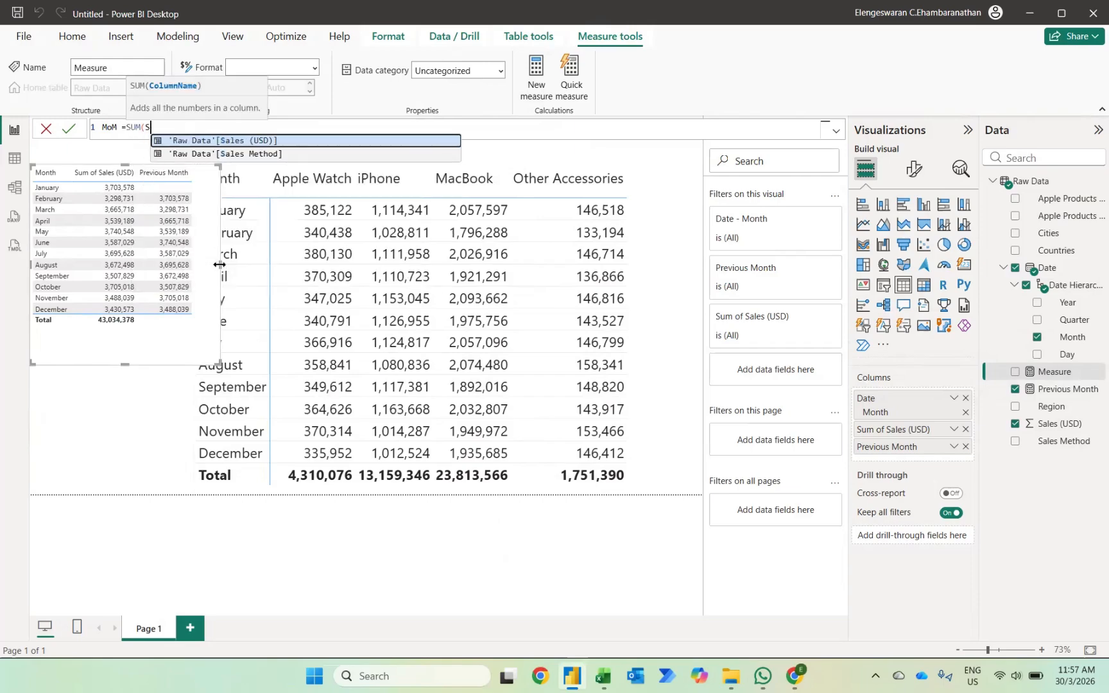
key("Tab")
type(")-pre")
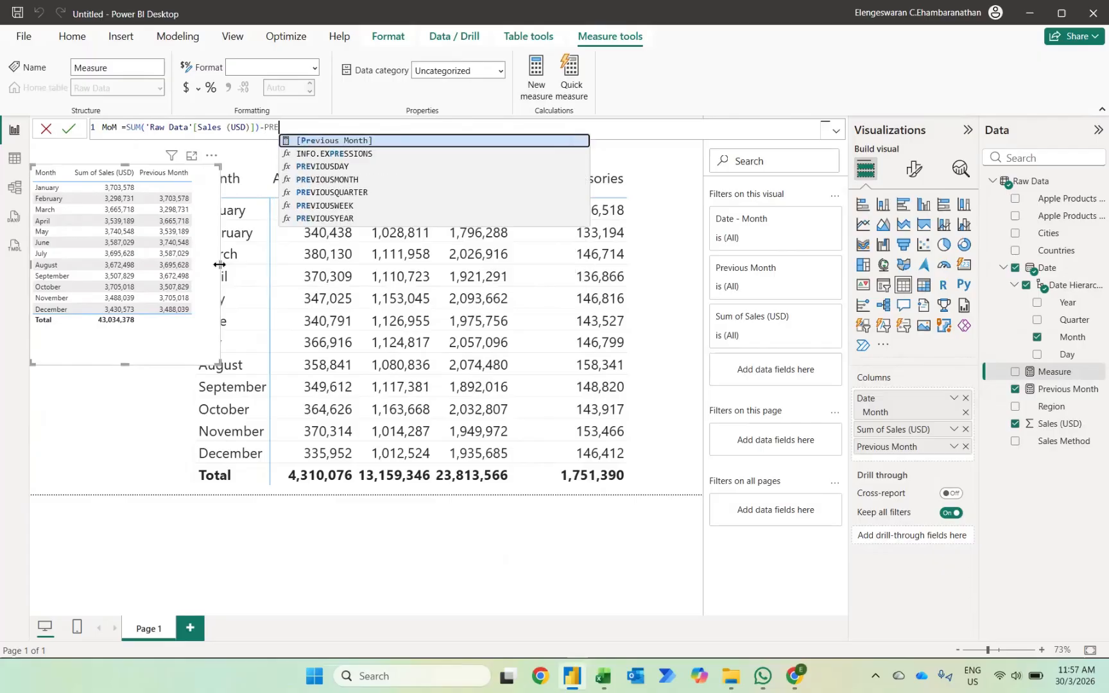
key("Tab")
key("Return")
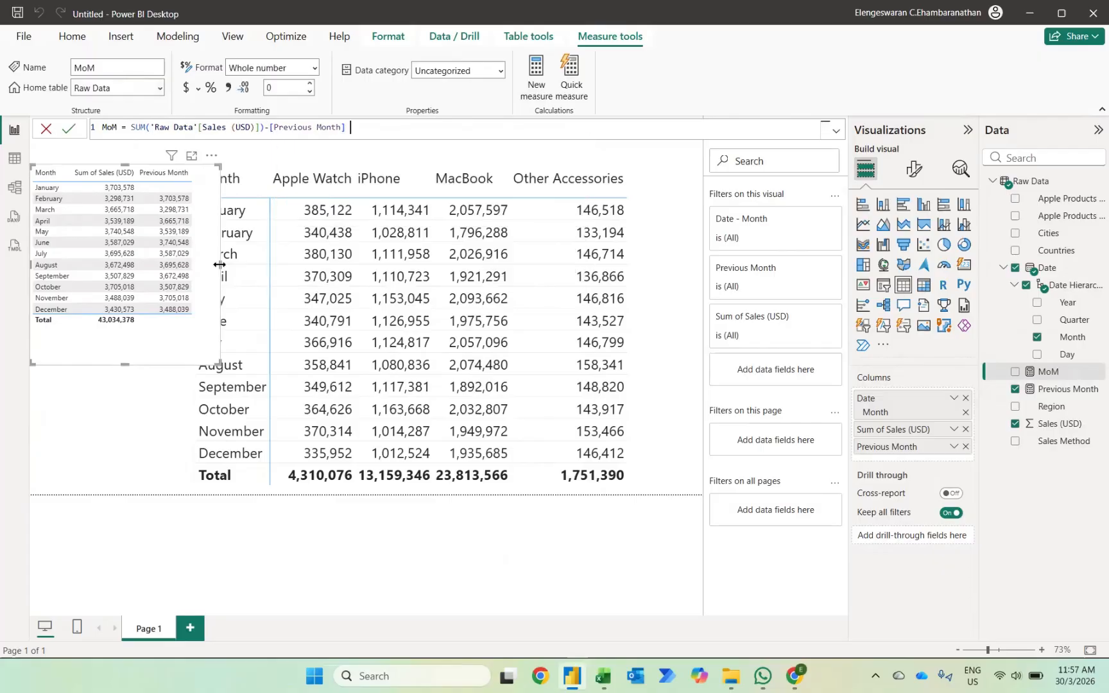
Show MoM in the helper table, widened to fit the extra column, and format the measure with thousands separators.
left_click(1015, 372)
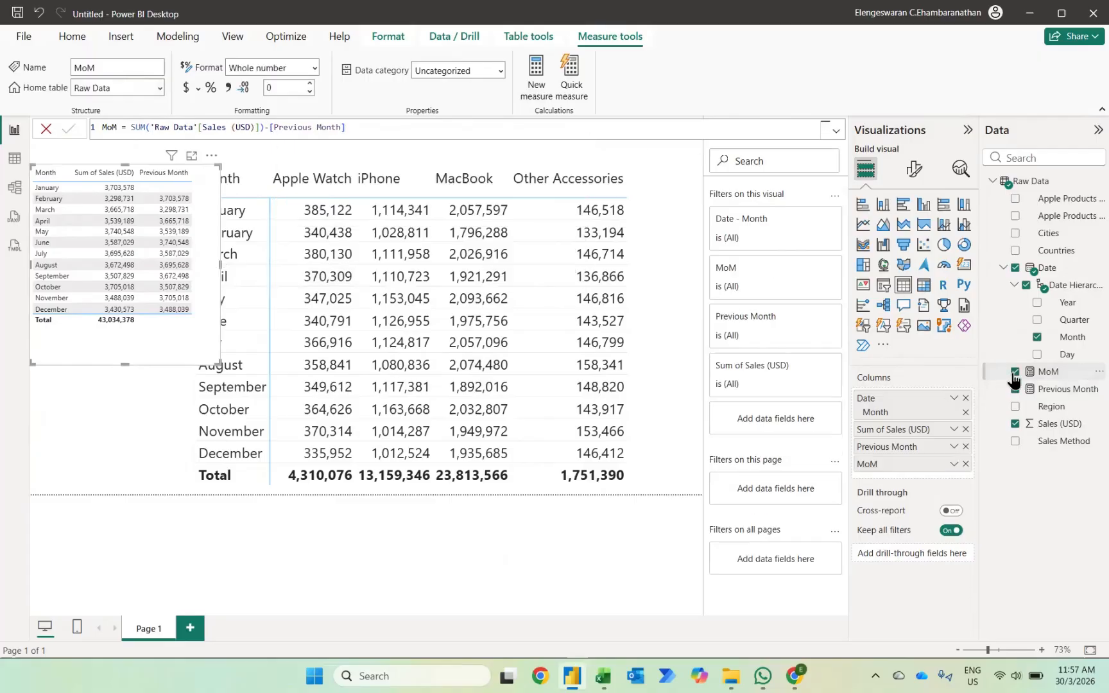
left_click_drag(219, 370, 324, 380)
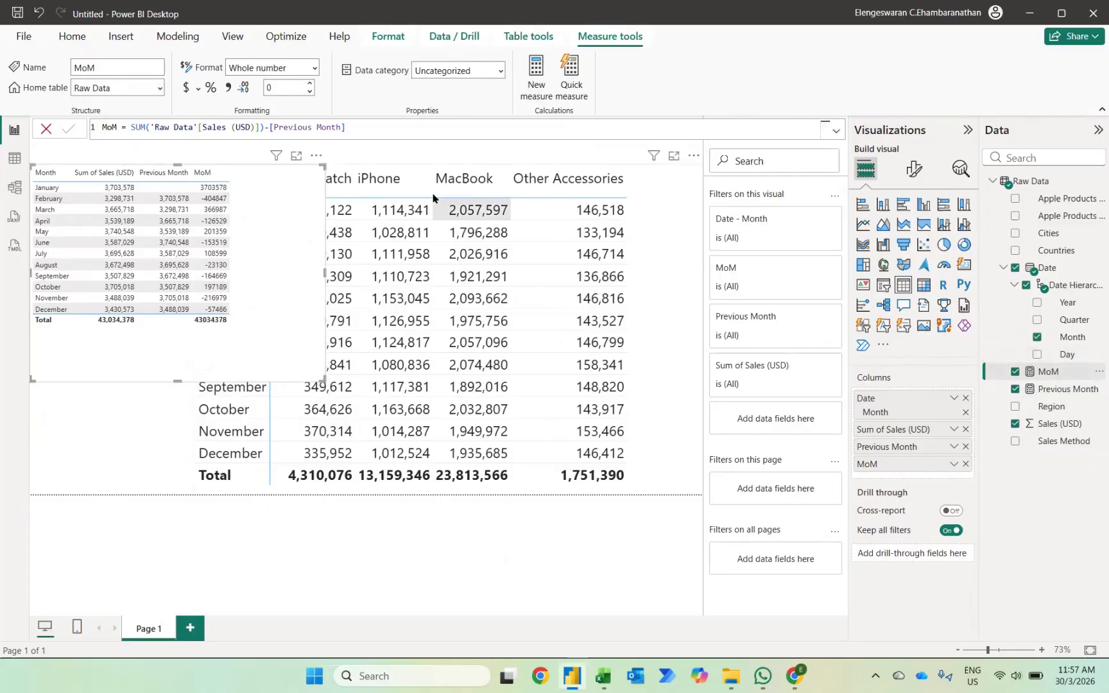
left_click(228, 87)
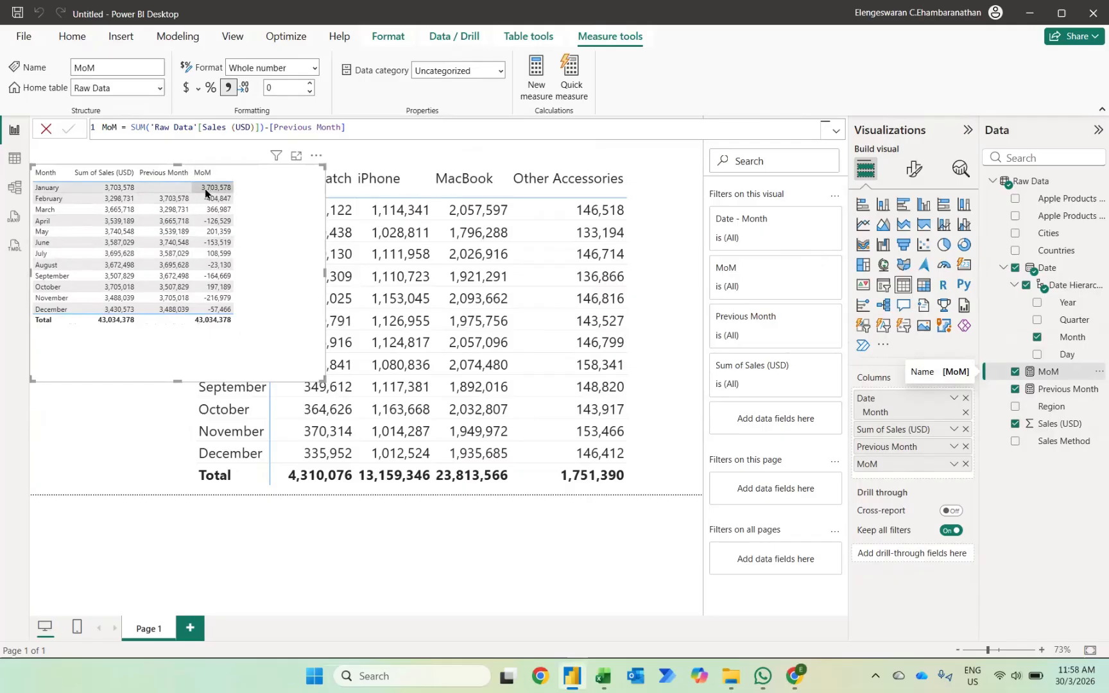
Wrap the MoM formula in IF([Previous Month]=0,0,…) so months without a previous month return 0, and commit it.
left_click(131, 127)
type("IF")
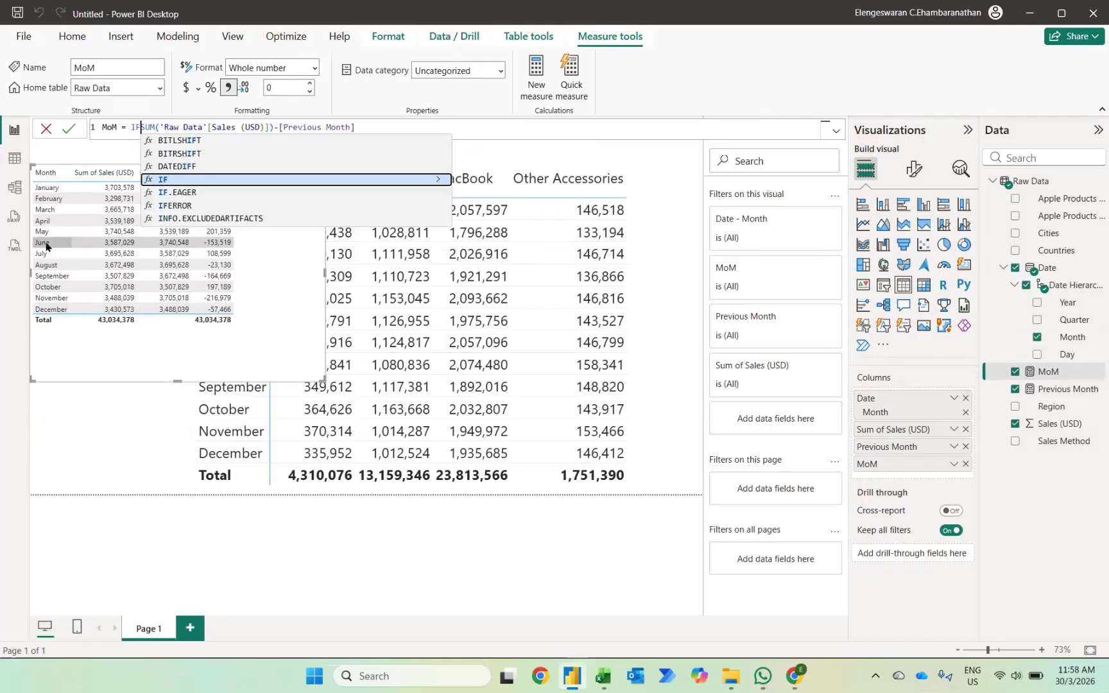
type("([Previous Month]=")
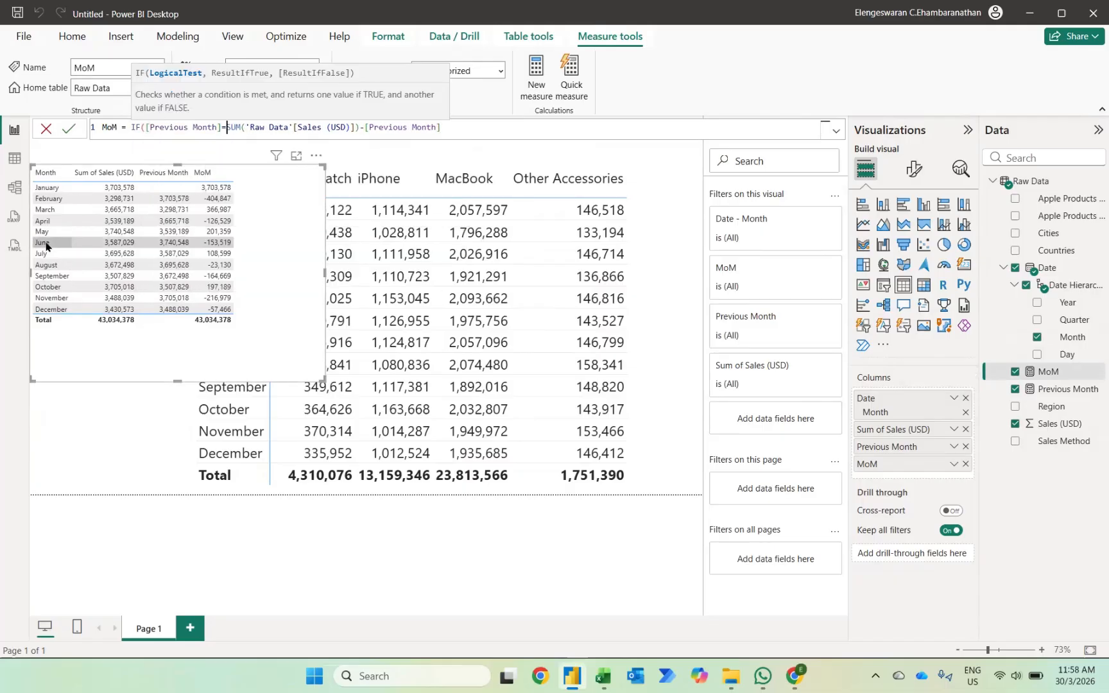
type("0,")
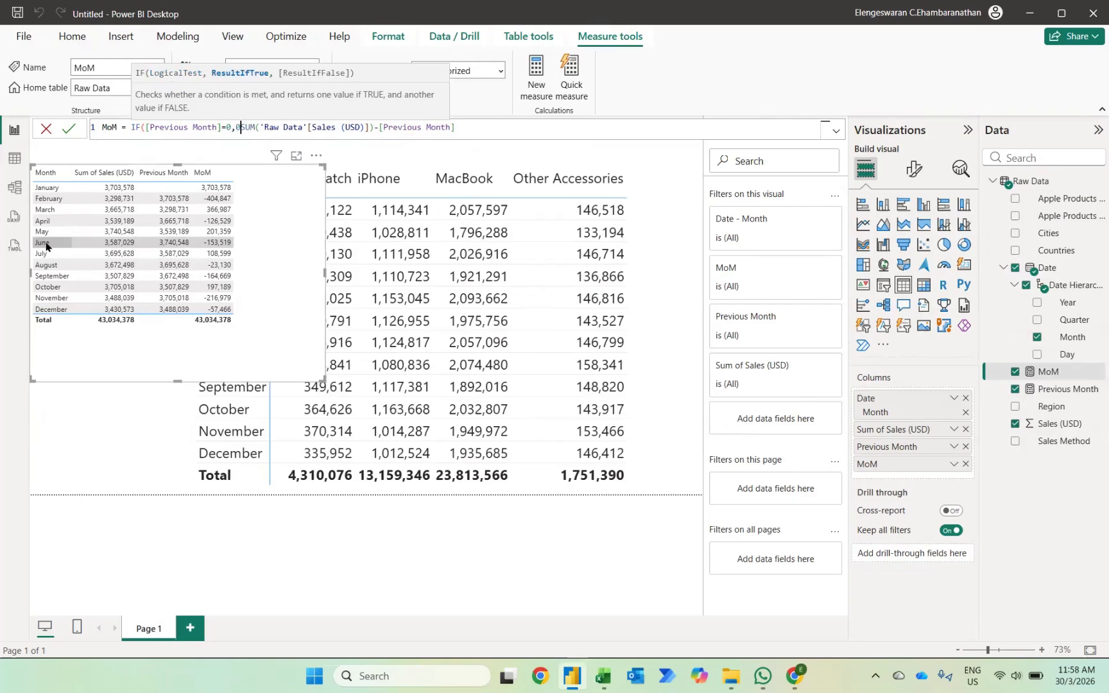
type("0,")
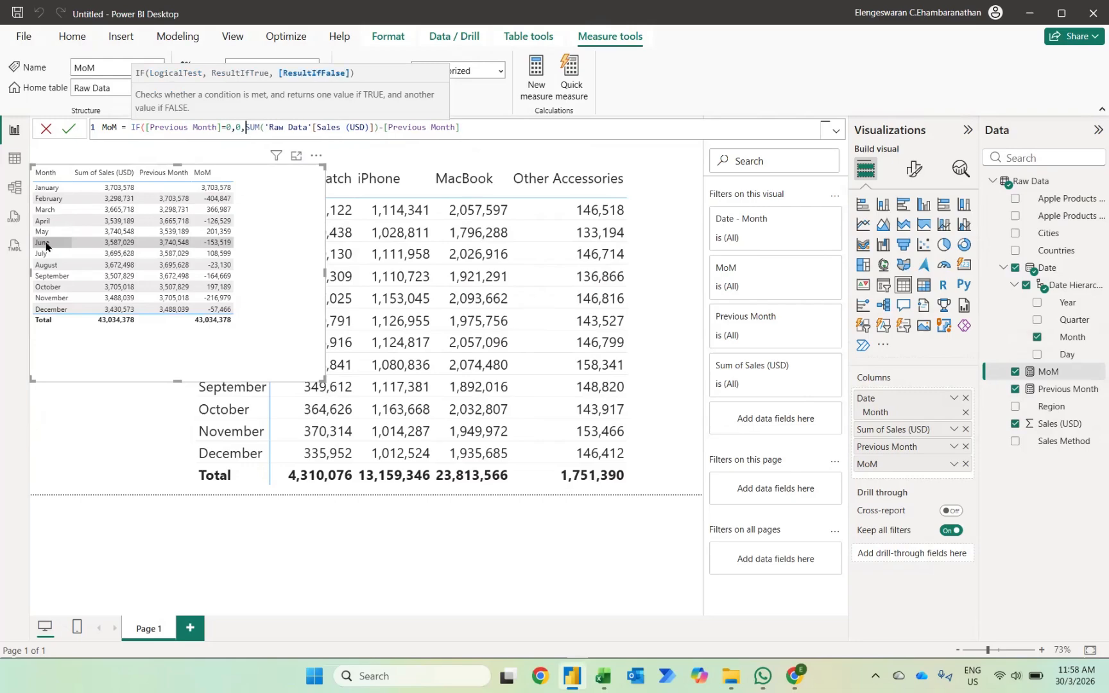
left_click(495, 126)
type(")")
key("Return")
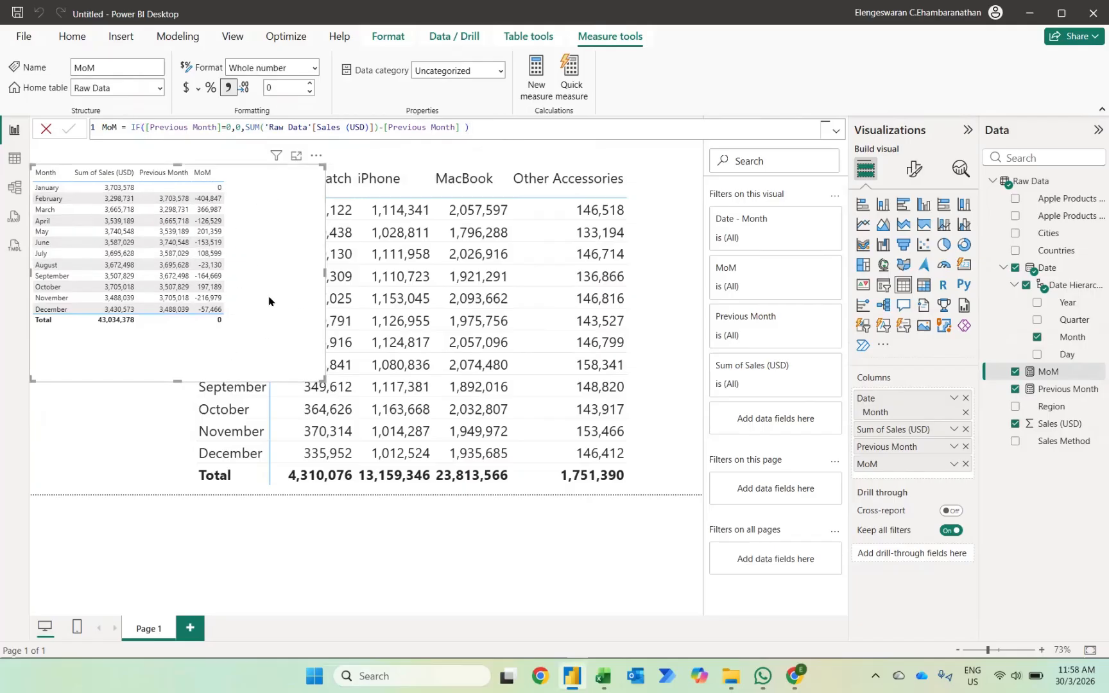
Delete the helper table from the report page.
key("Delete")
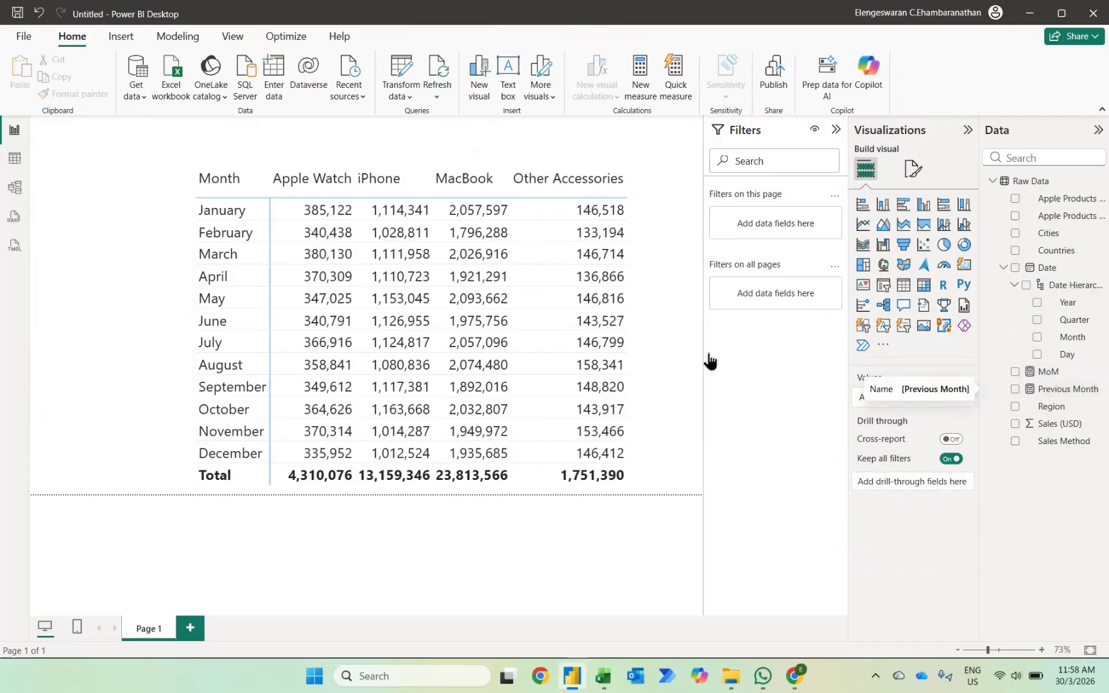
Turn on conditional-formatting icons for the Sum of Sales (USD) cells in the sales matrix.
left_click(643, 367)
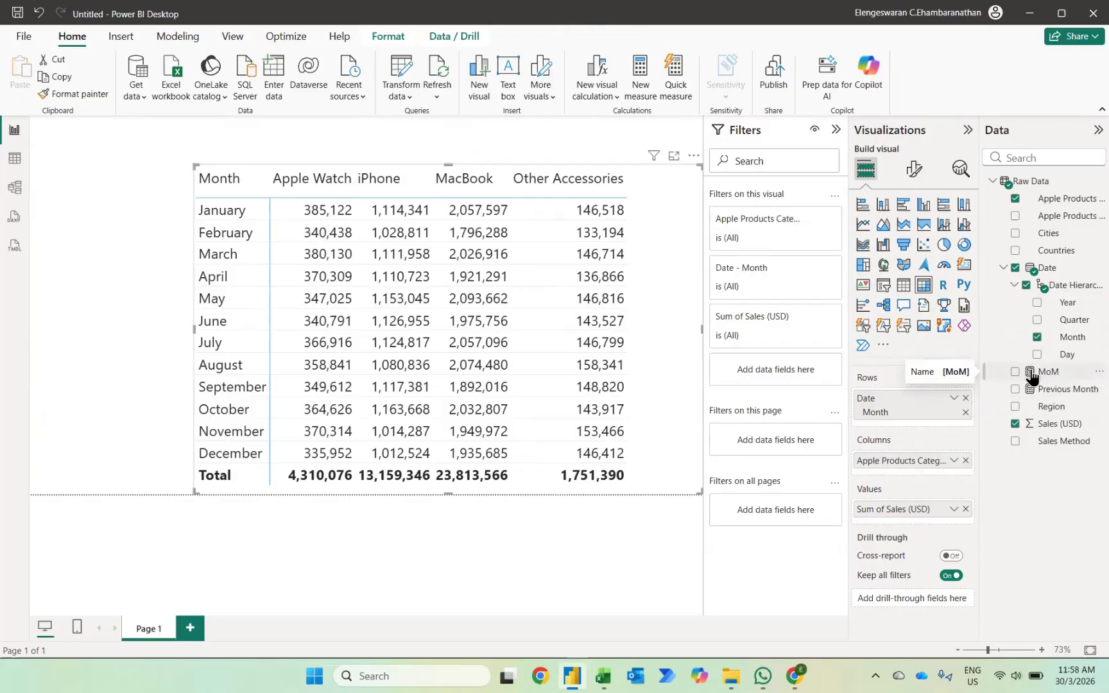
left_click(914, 172)
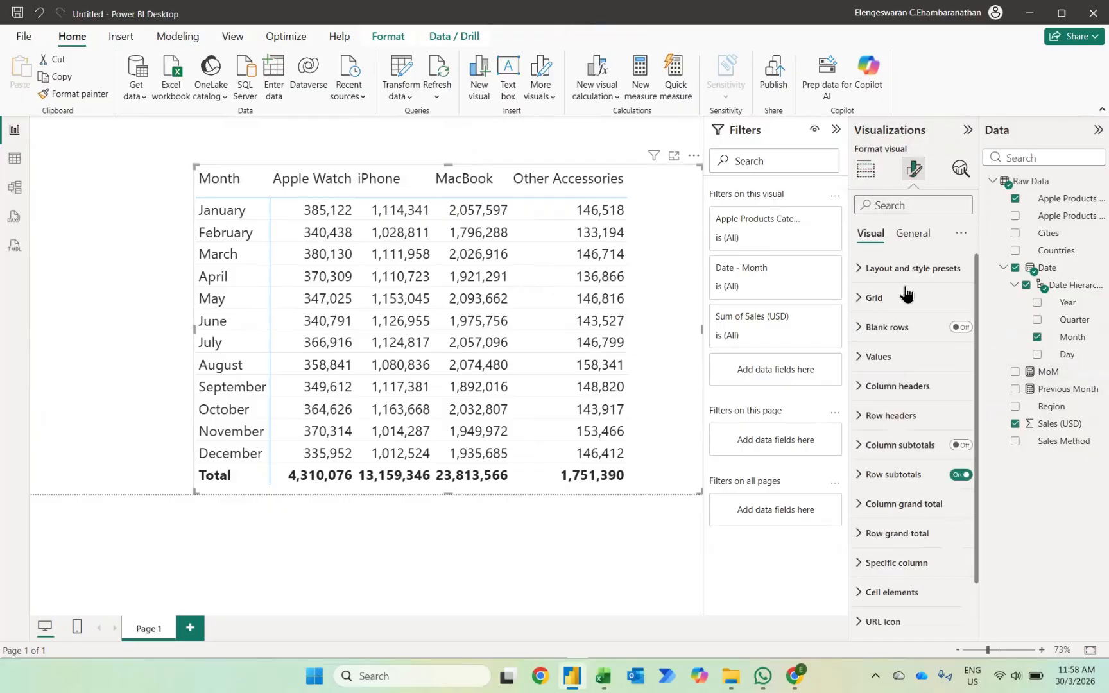
left_click(876, 594)
scroll(895, 565, "down", 4)
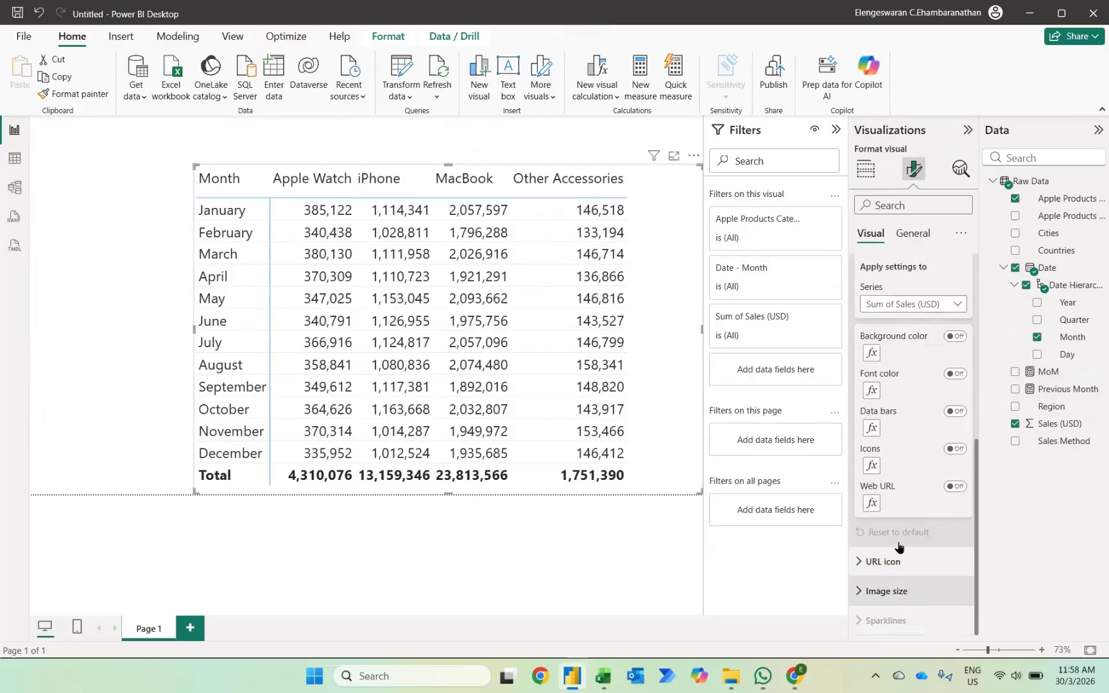
left_click(956, 448)
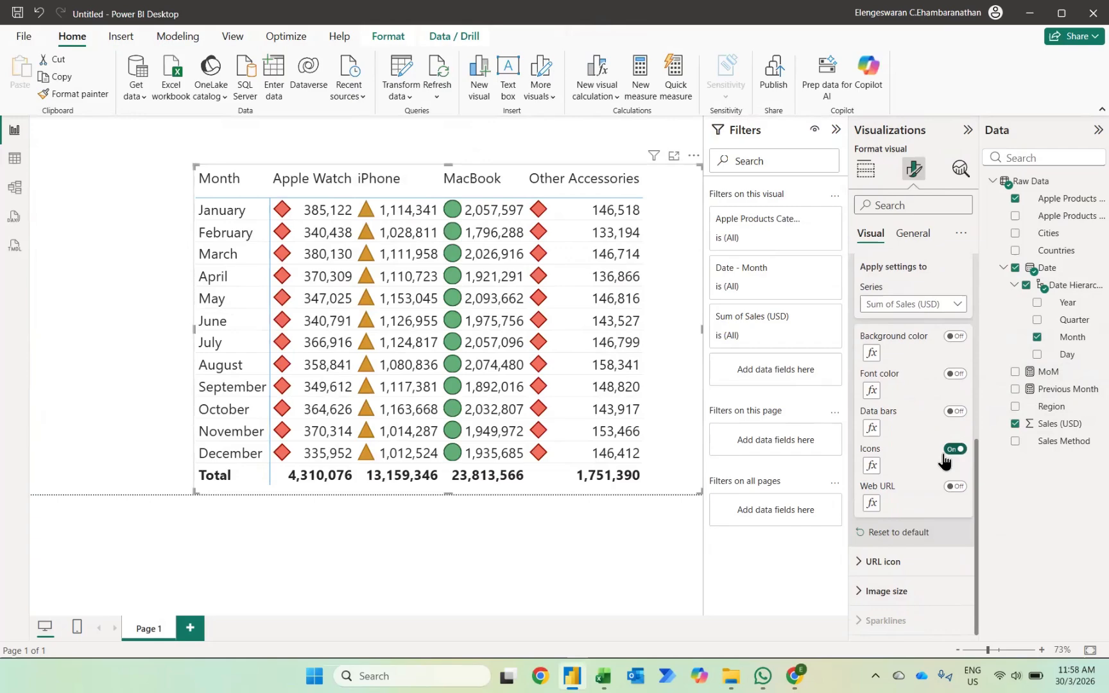
Base the matrix's icon rules on the MoM measure from Raw Data.
left_click(870, 466)
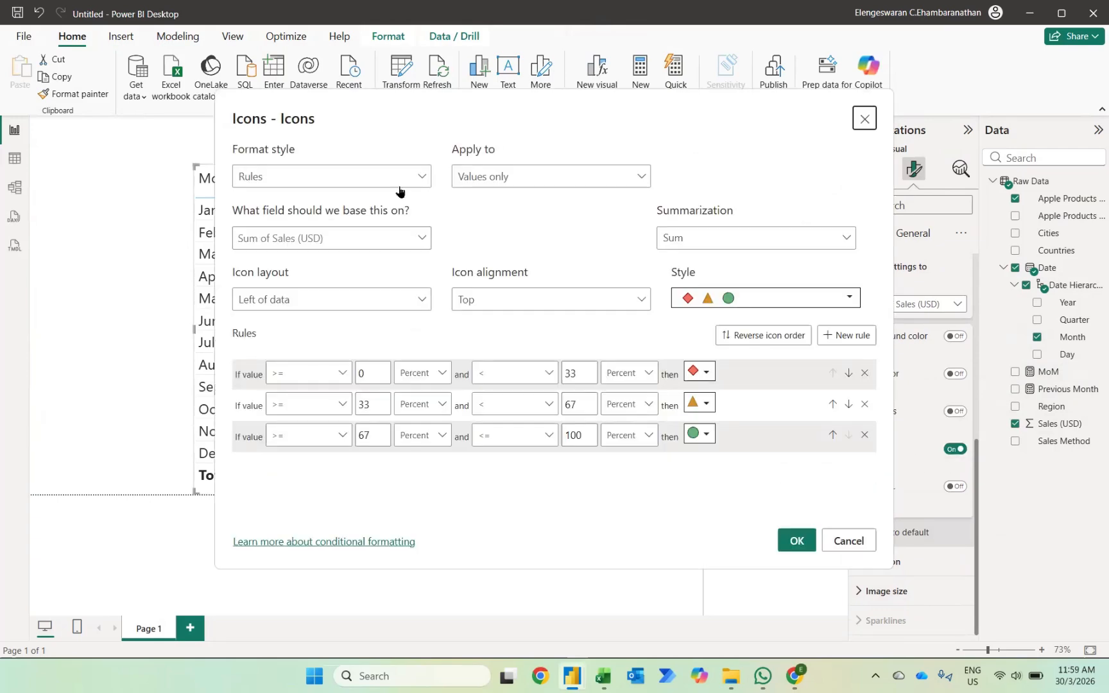
left_click(262, 232)
left_click(262, 383)
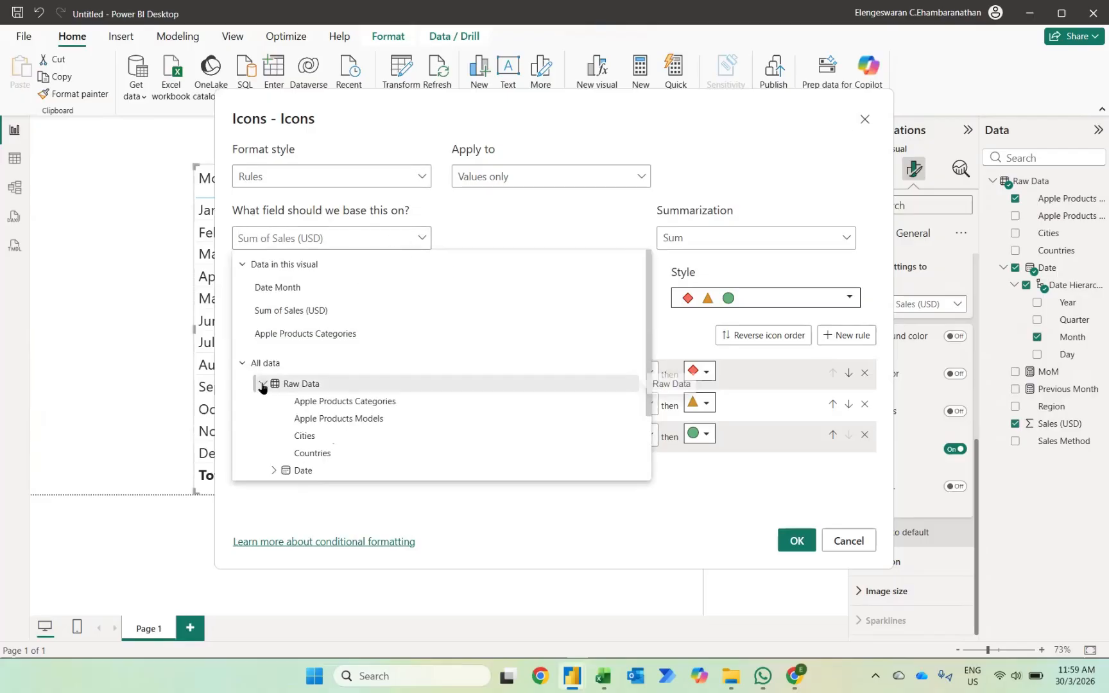
scroll(262, 384, "down", 2)
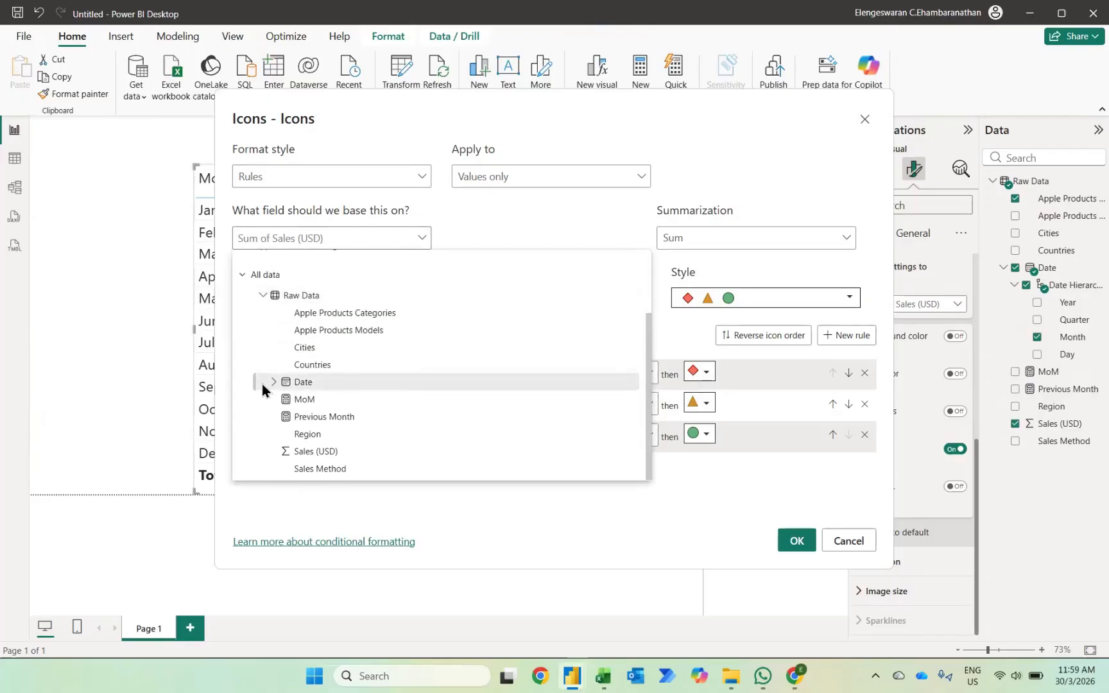
left_click(305, 400)
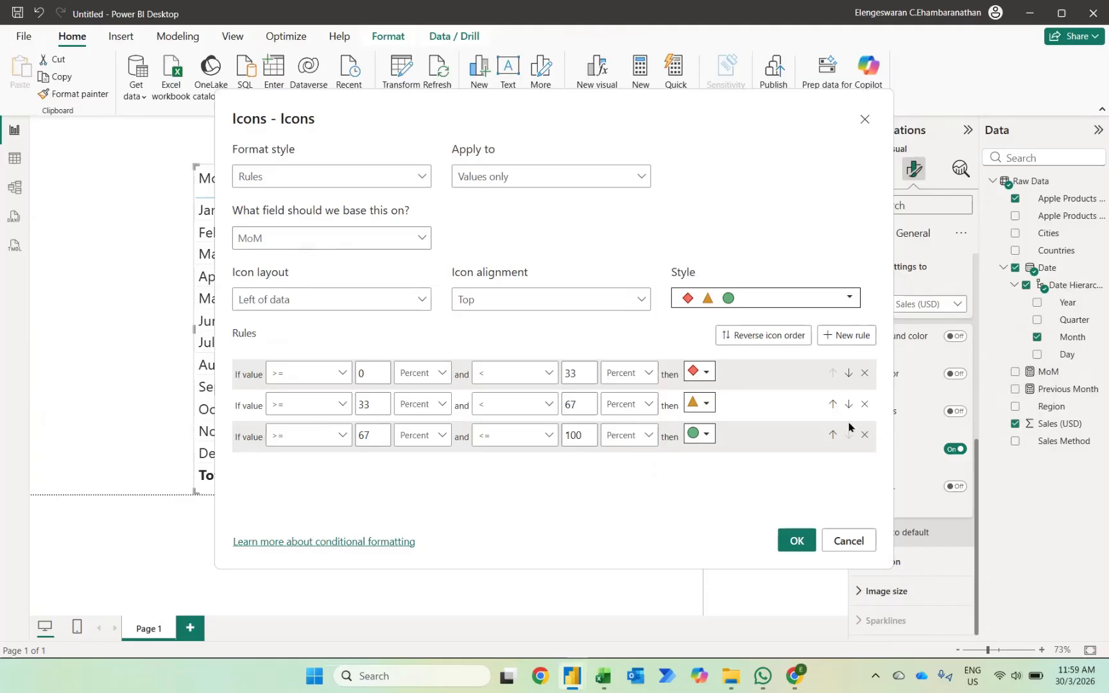
Remove the middle icon rule and switch both bounds of the first rule and the lower bound of the last to Number.
left_click(865, 404)
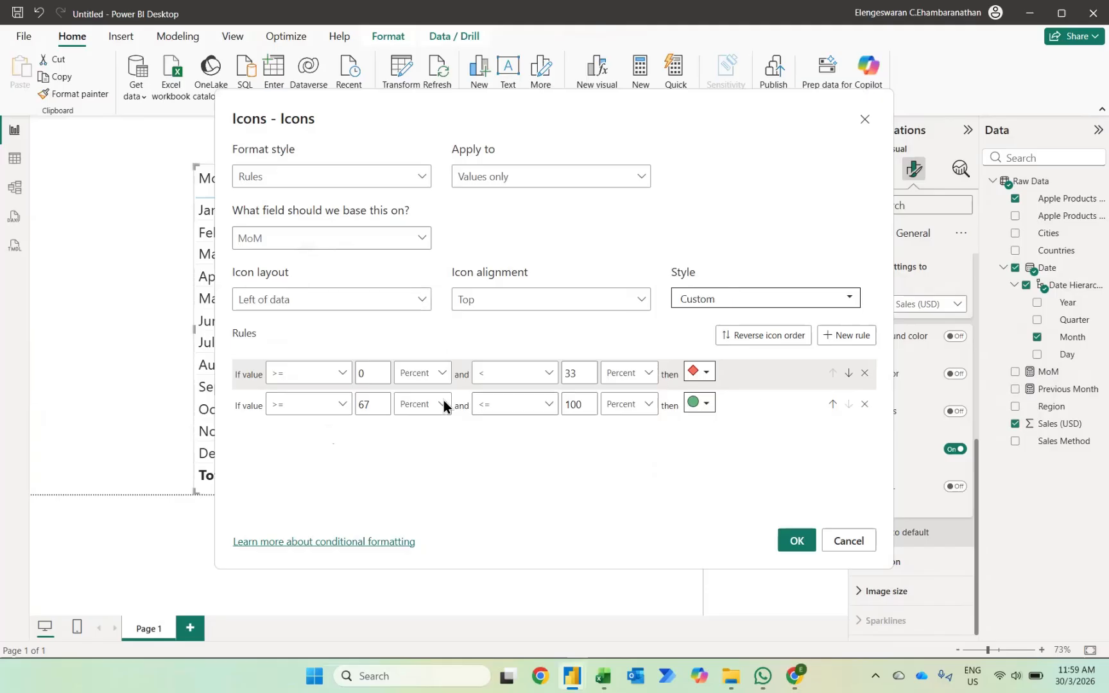
left_click(441, 373)
left_click(427, 400)
left_click(440, 404)
left_click(424, 431)
left_click(628, 373)
left_click(610, 403)
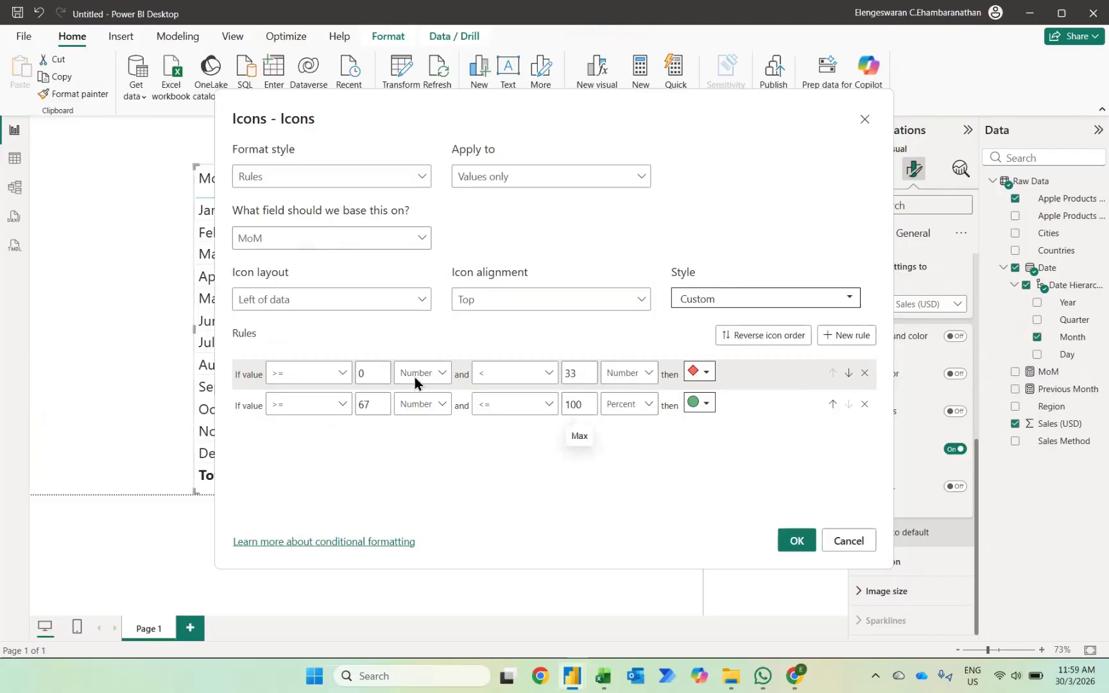
Set the first icon rule to show a red down arrow for values from Min to below 0.
left_click(371, 372)
key("BackSpace")
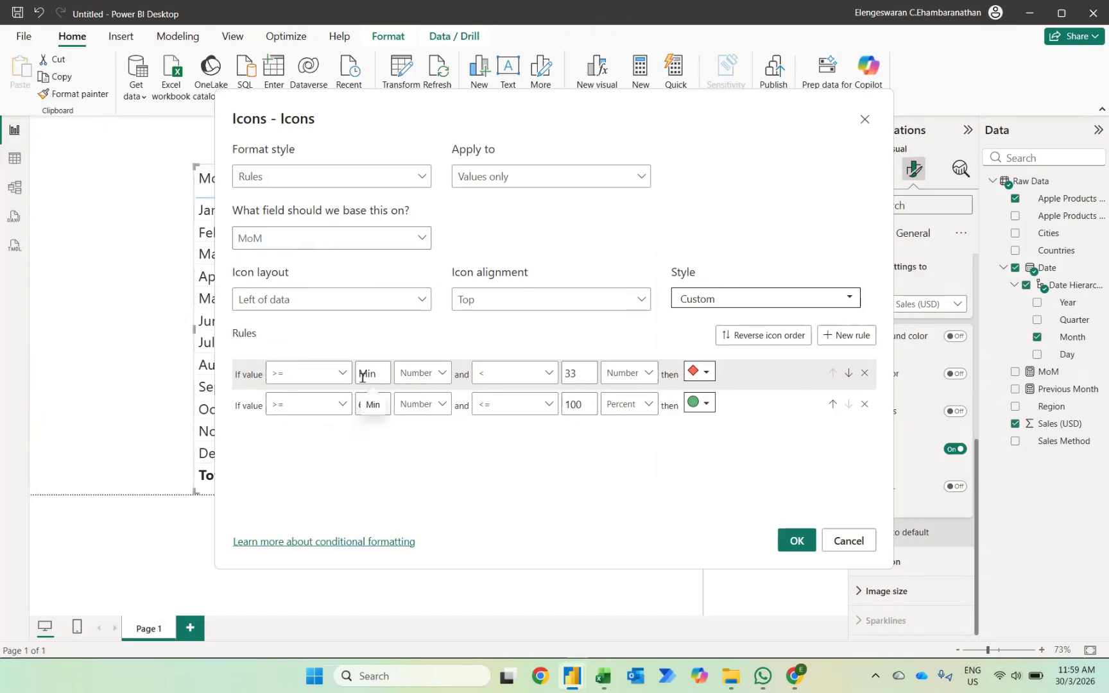
left_click(588, 375)
key("BackSpace")
key("BackSpace")
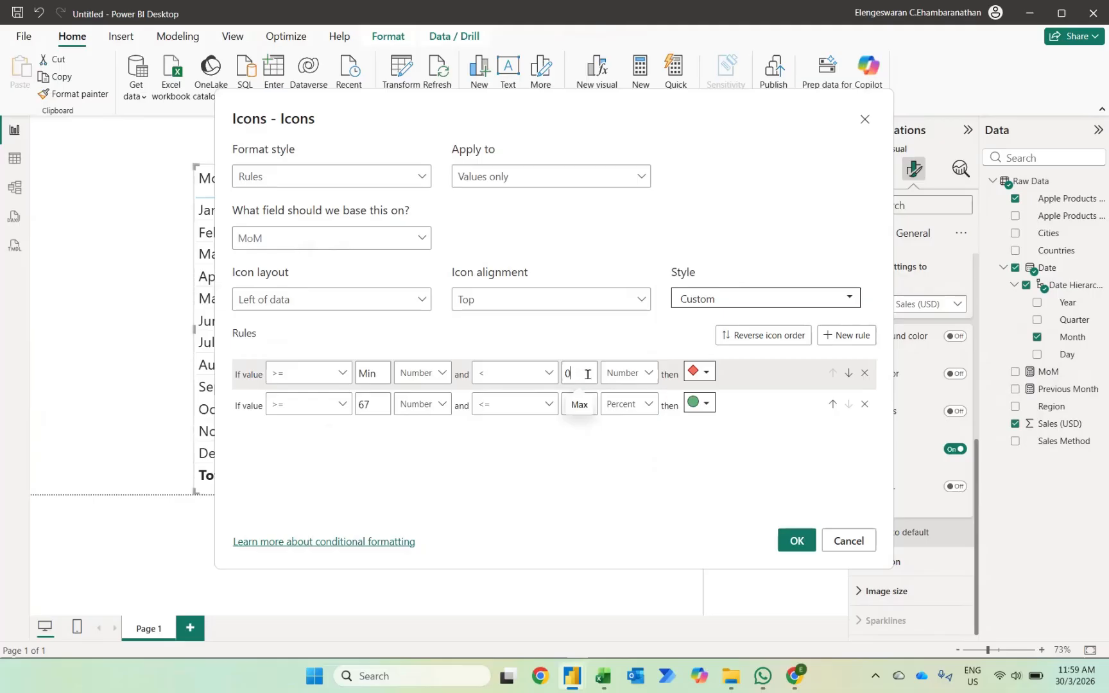
left_click(702, 376)
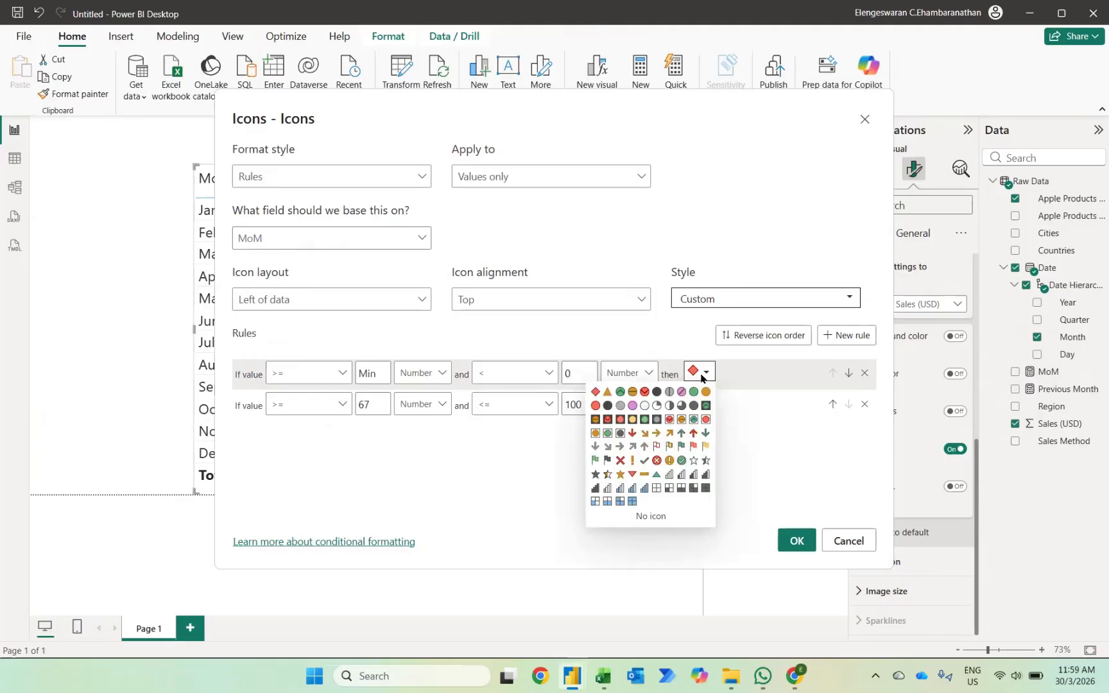
left_click(632, 434)
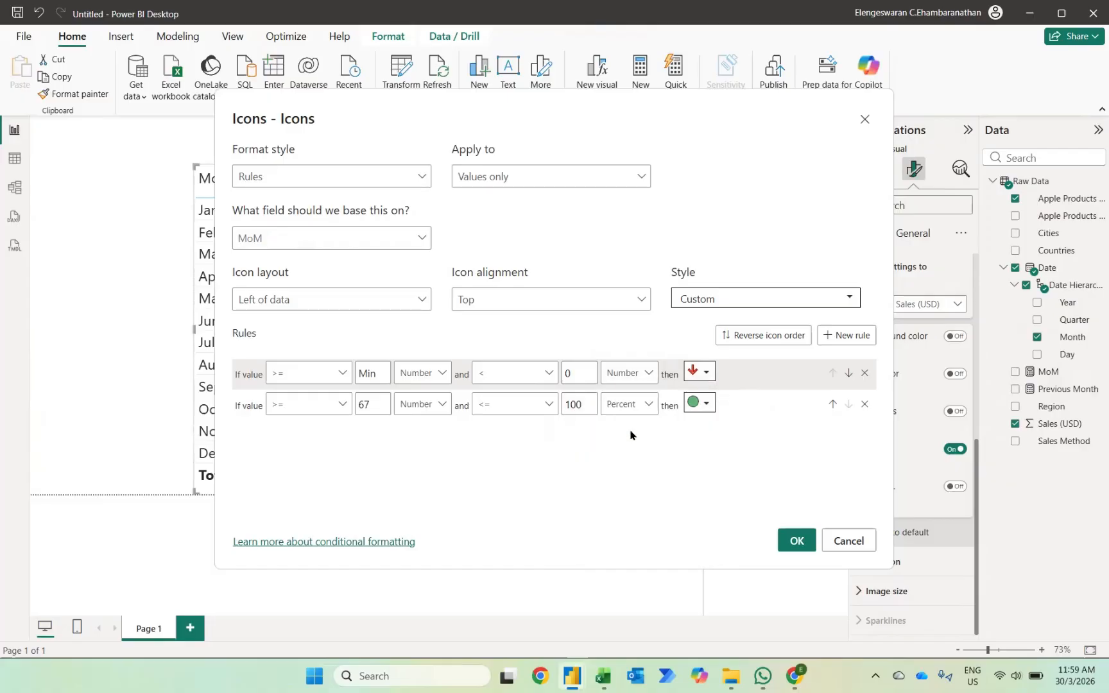
Set the second icon rule to show a green up arrow for values greater than 0, and apply the rules.
left_click(311, 411)
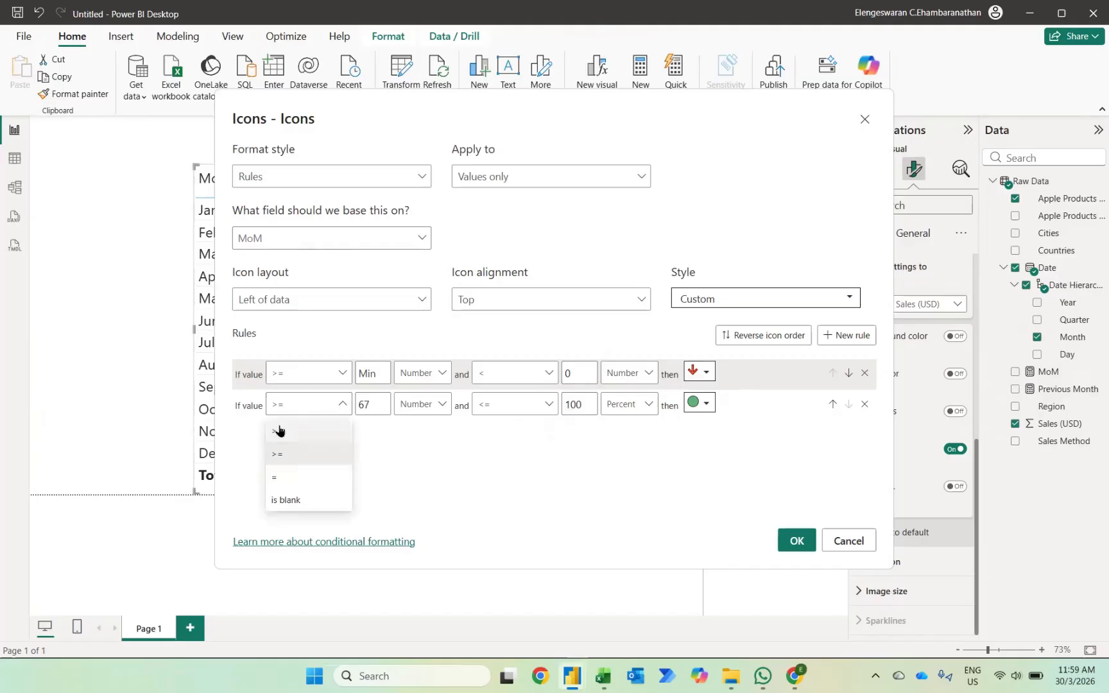
left_click(279, 431)
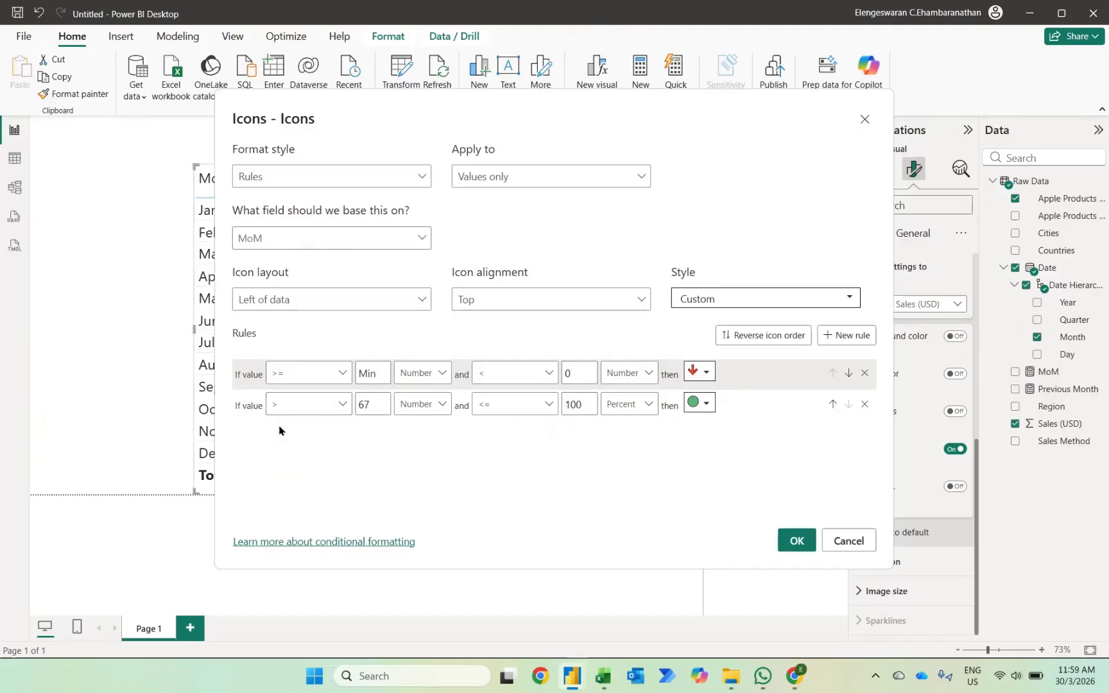
left_click(369, 400)
key("BackSpace")
key("BackSpace")
left_click(703, 403)
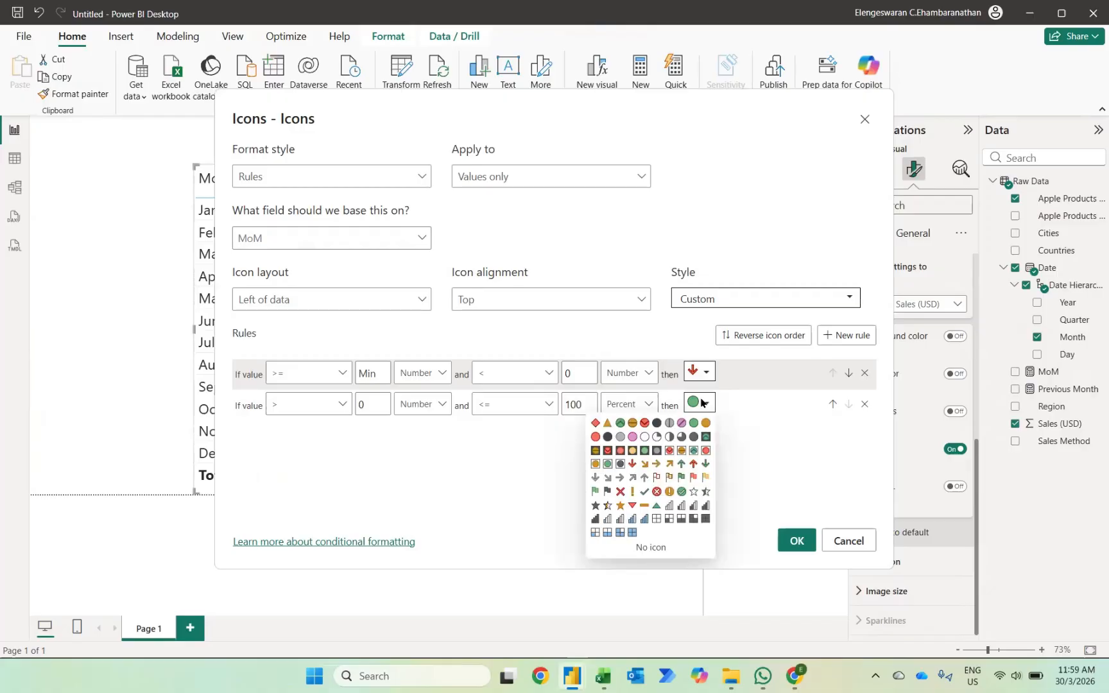
left_click(681, 464)
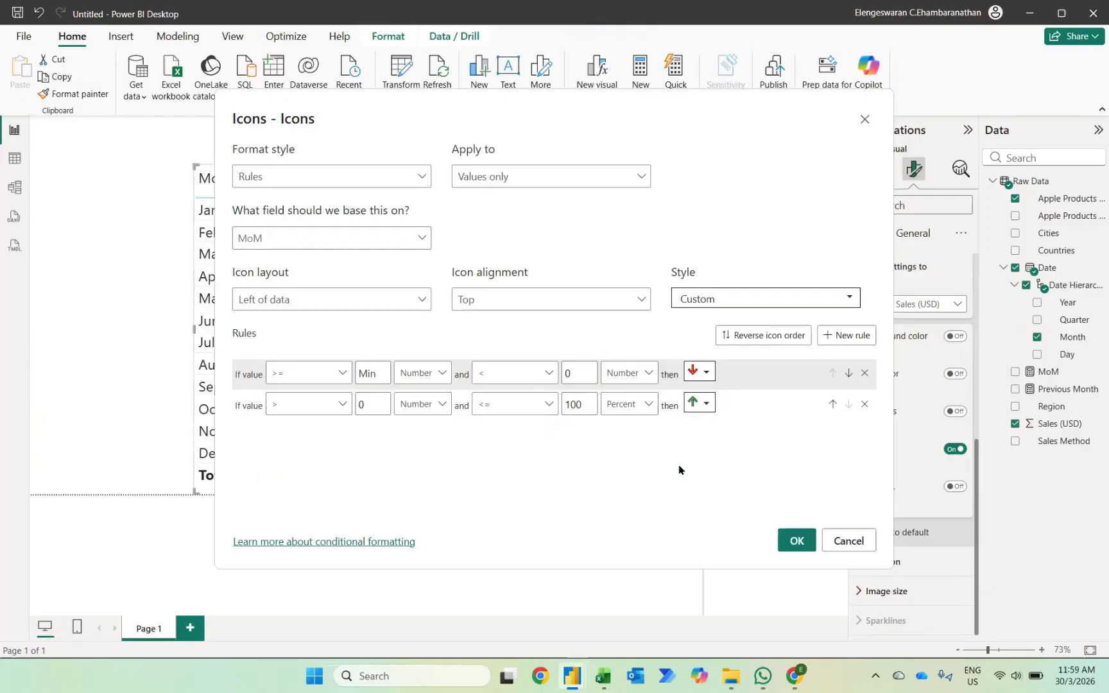
left_click(786, 545)
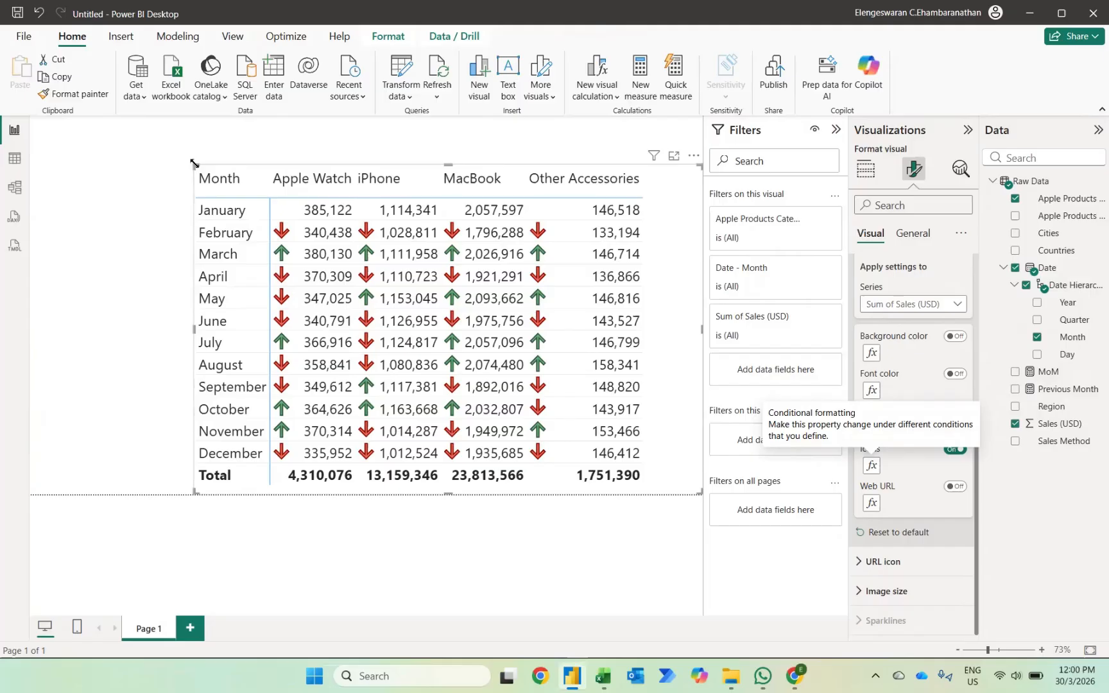
Narrow the matrix from its left edge and add a slicer on the Region field to the page.
left_click_drag(194, 163, 222, 165)
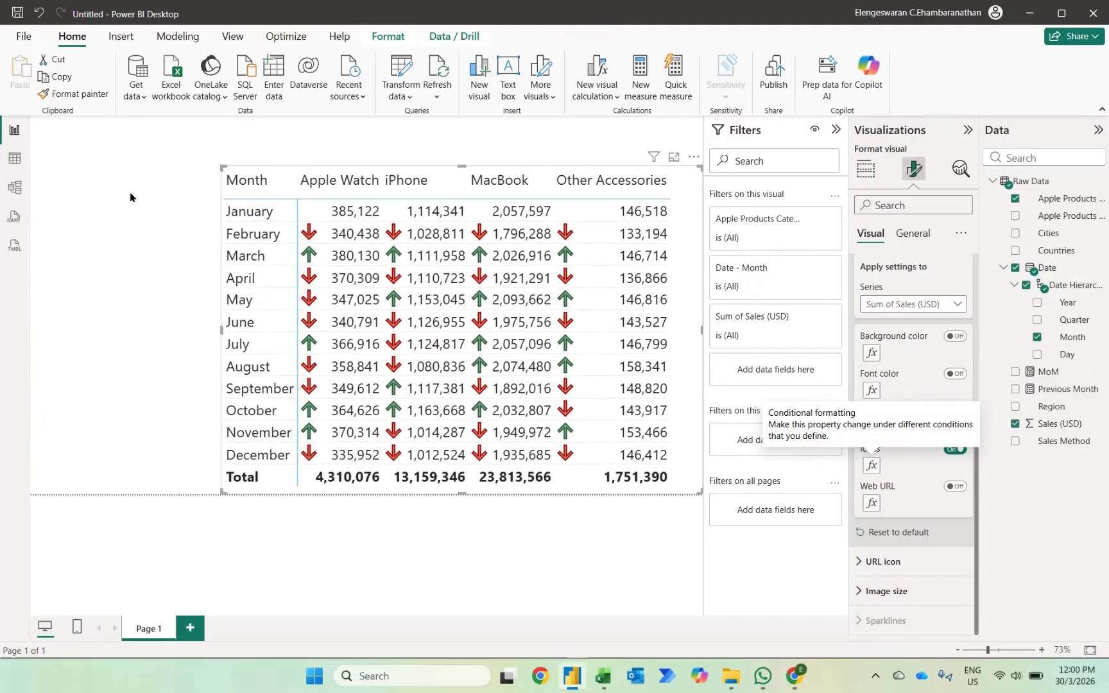
left_click(130, 197)
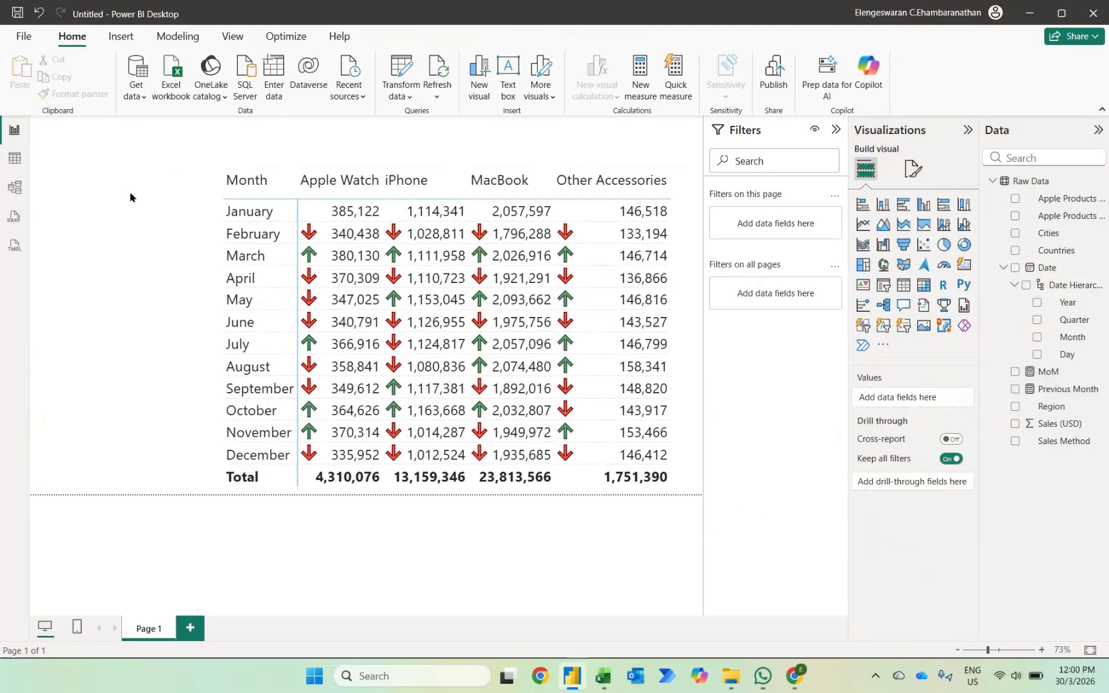
left_click(884, 287)
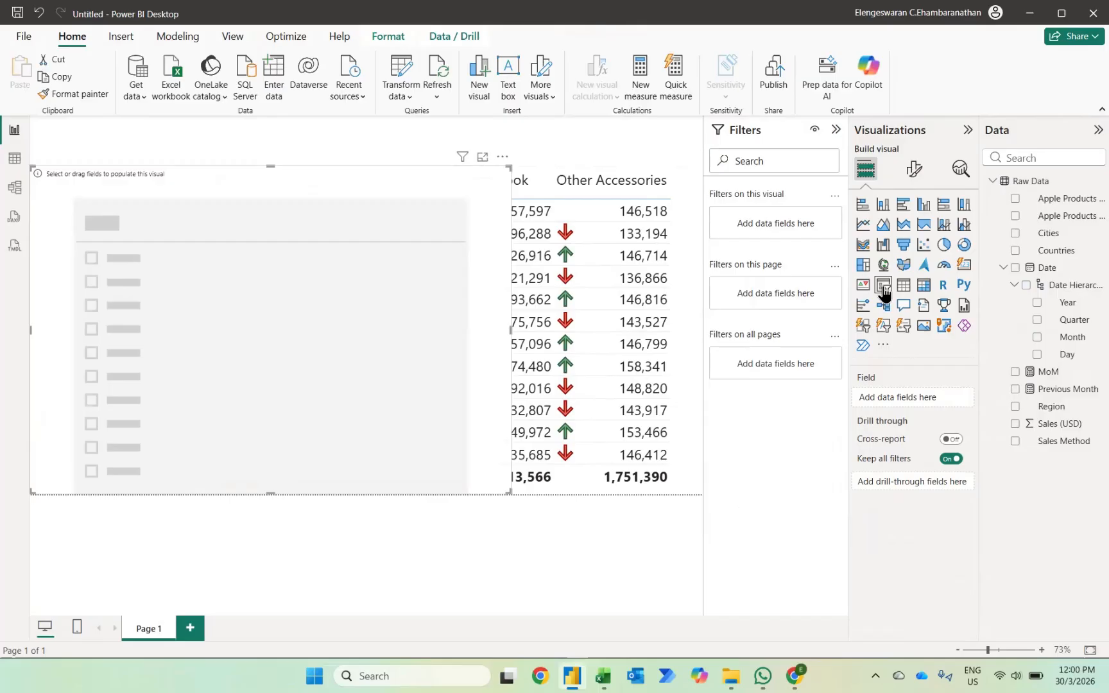
left_click(1015, 406)
Change the Region slicer's style to Dropdown.
left_click(914, 169)
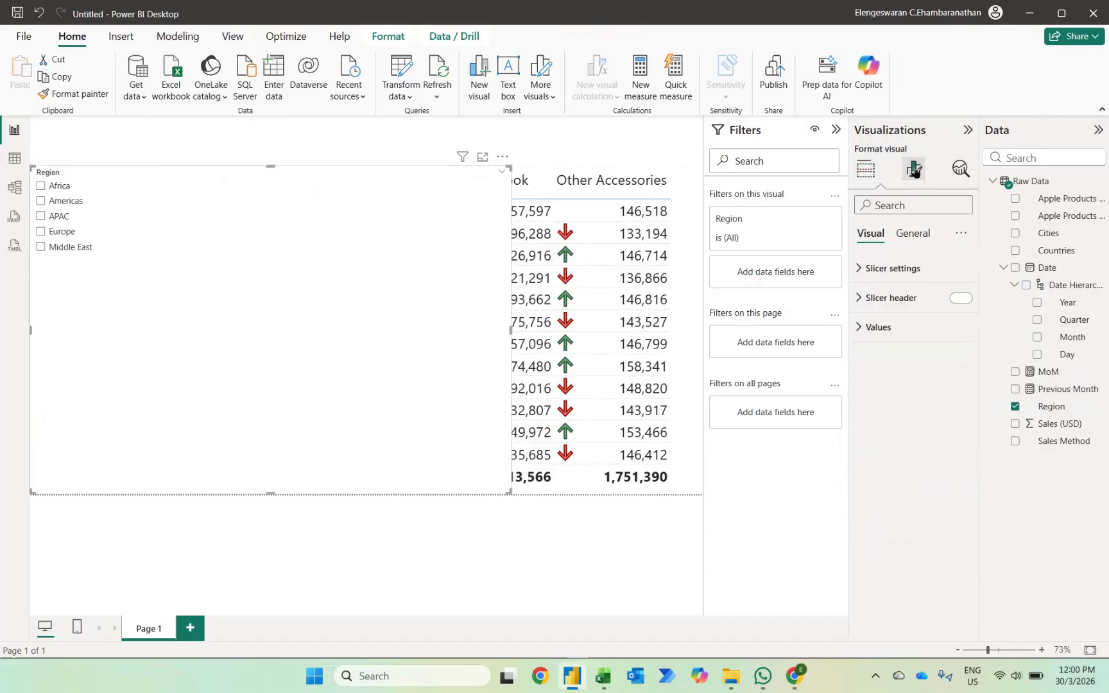
left_click(863, 270)
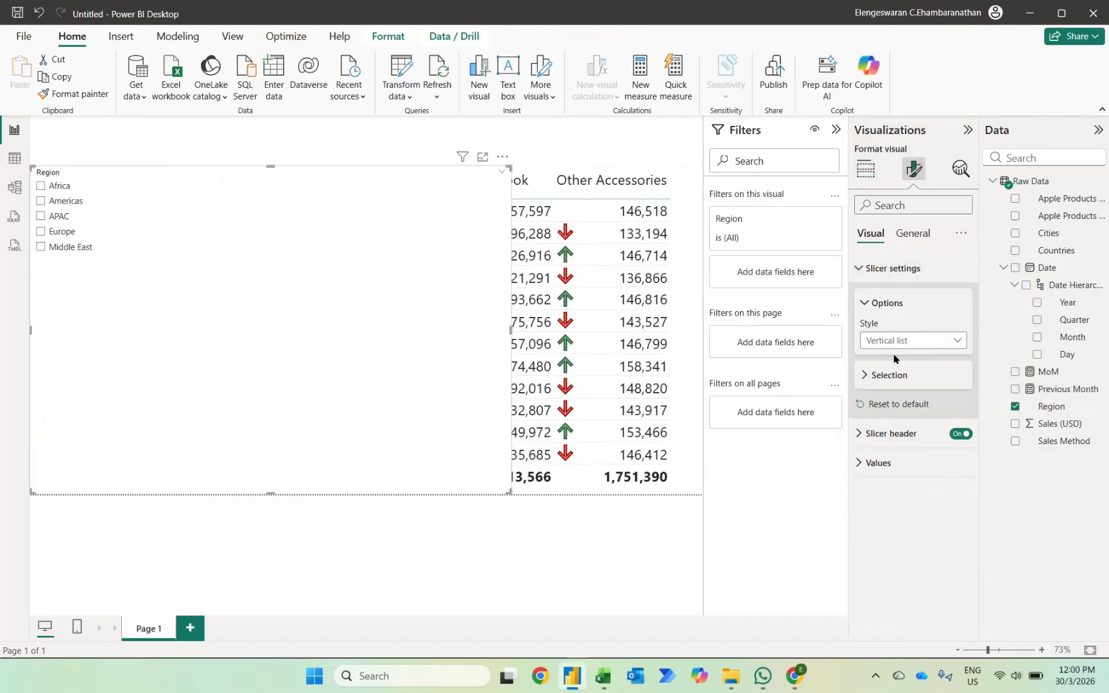
left_click(885, 341)
left_click(879, 393)
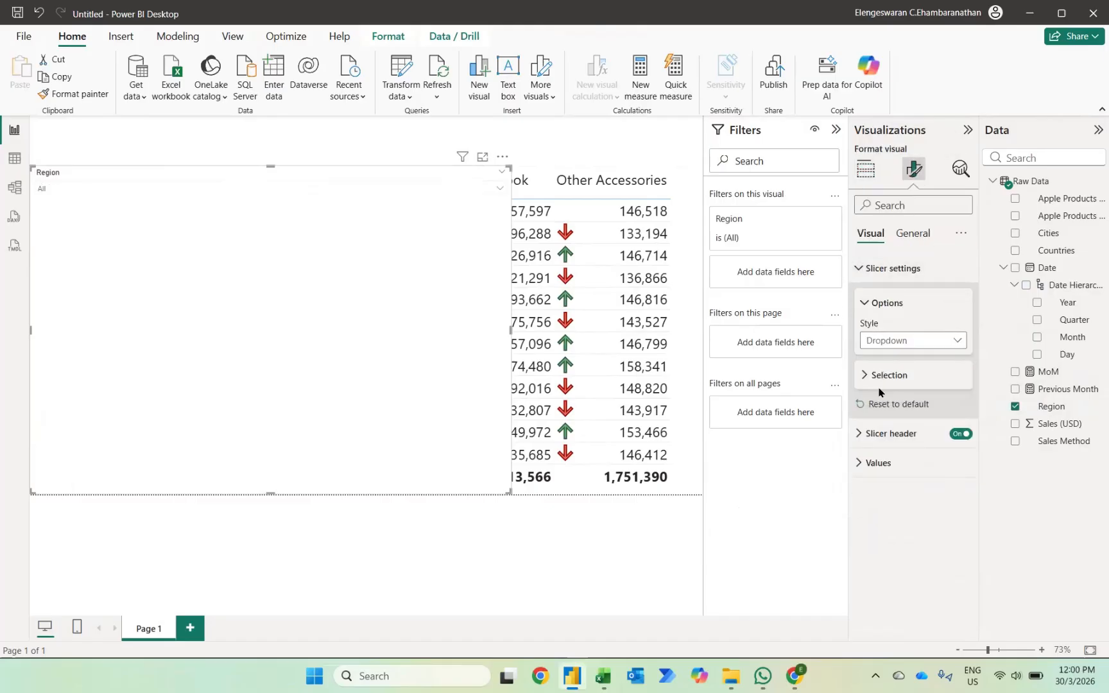
Set the Region slicer's header and values font size to 15, and shrink the slicer to fit beside the matrix.
left_click(864, 434)
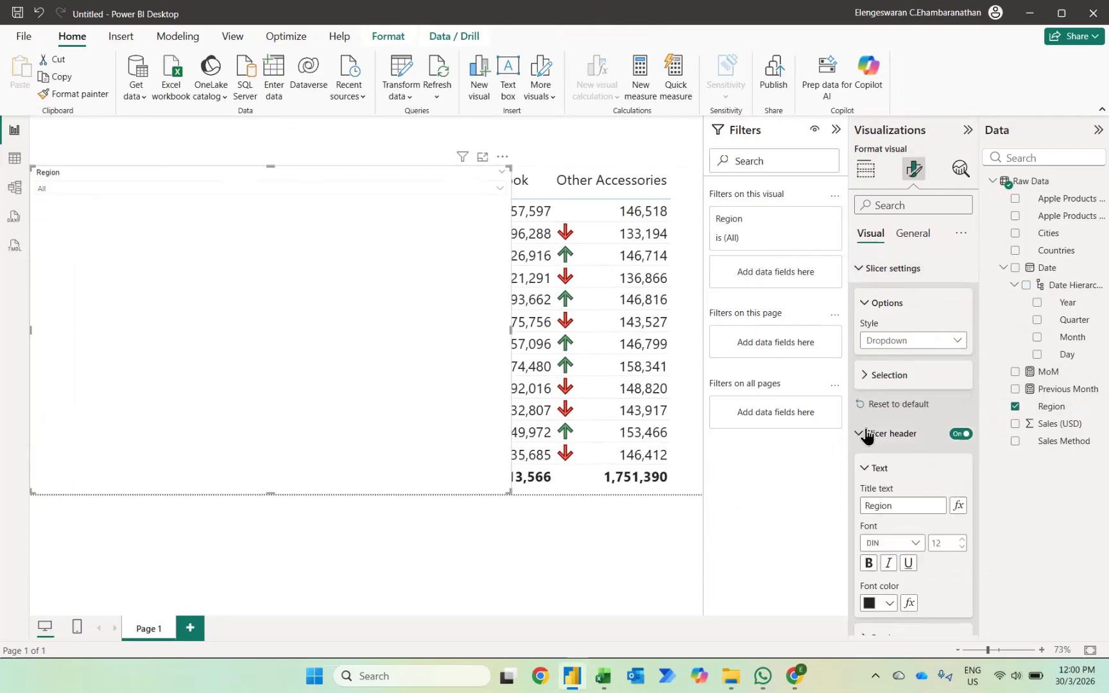
type("15")
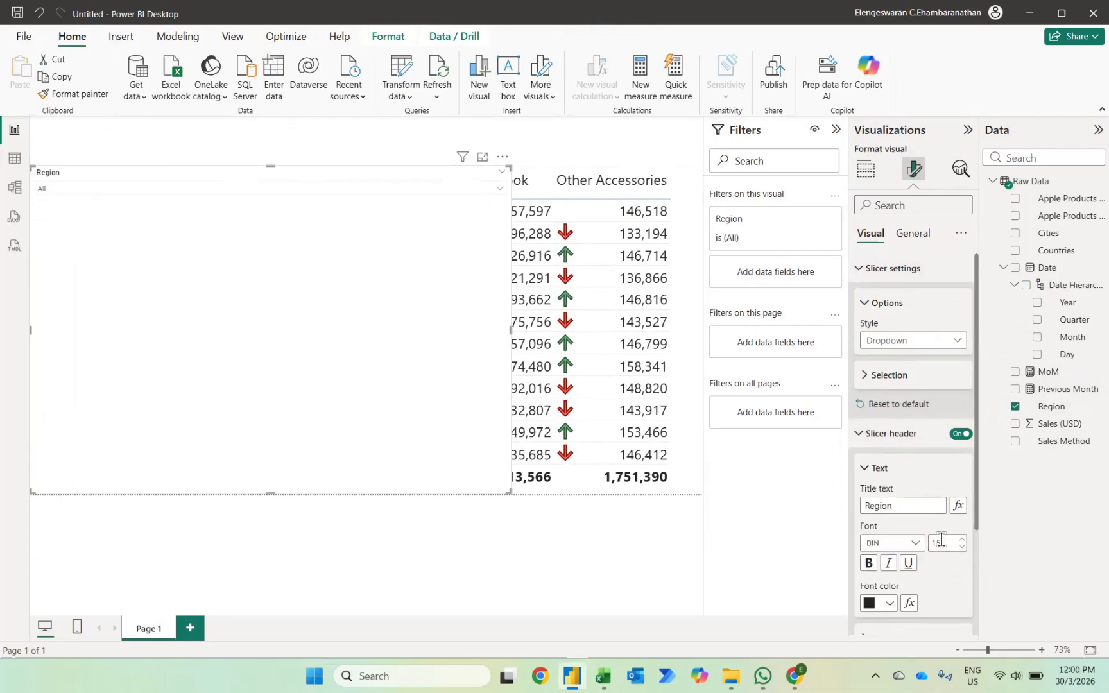
left_click(864, 439)
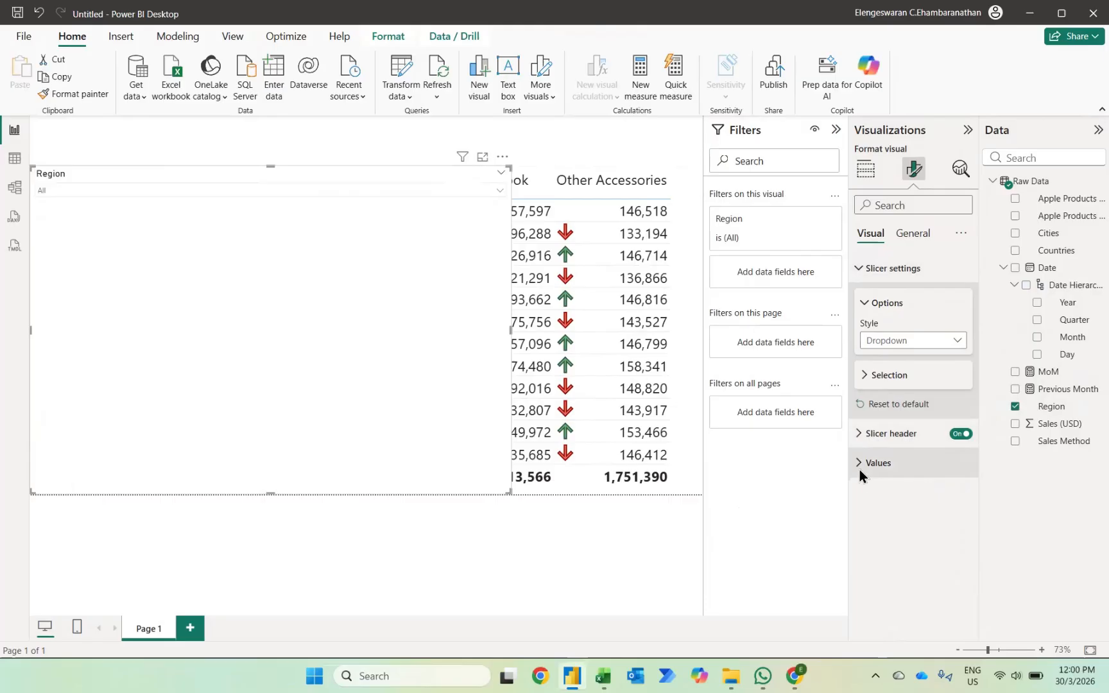
left_click(860, 469)
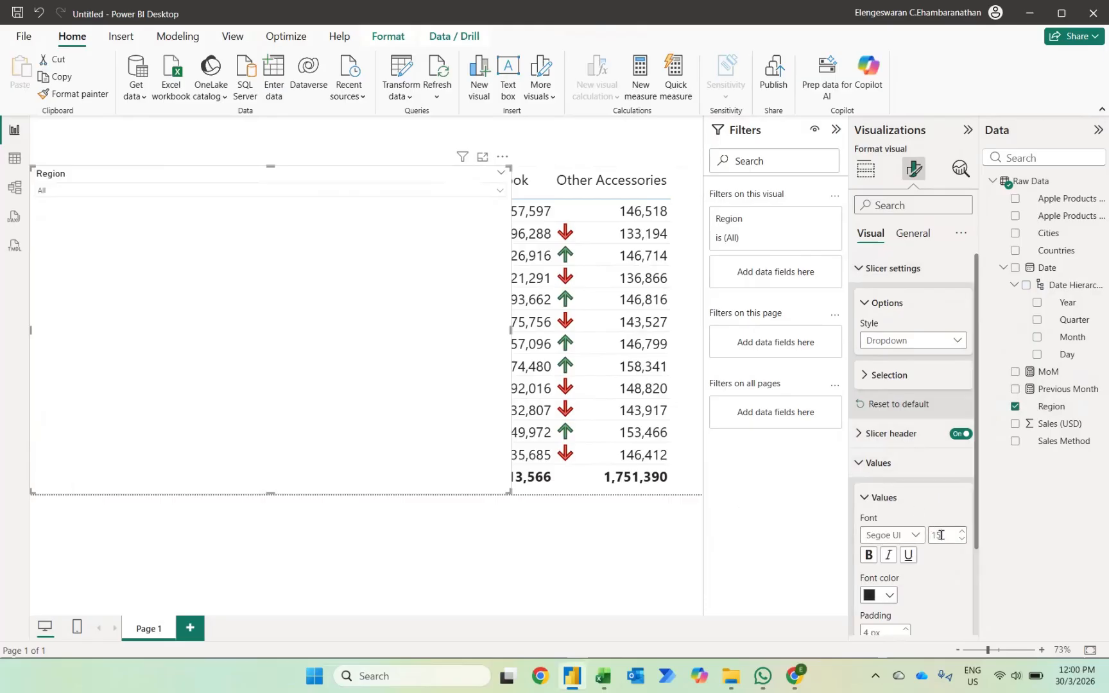
left_click_drag(510, 491, 218, 217)
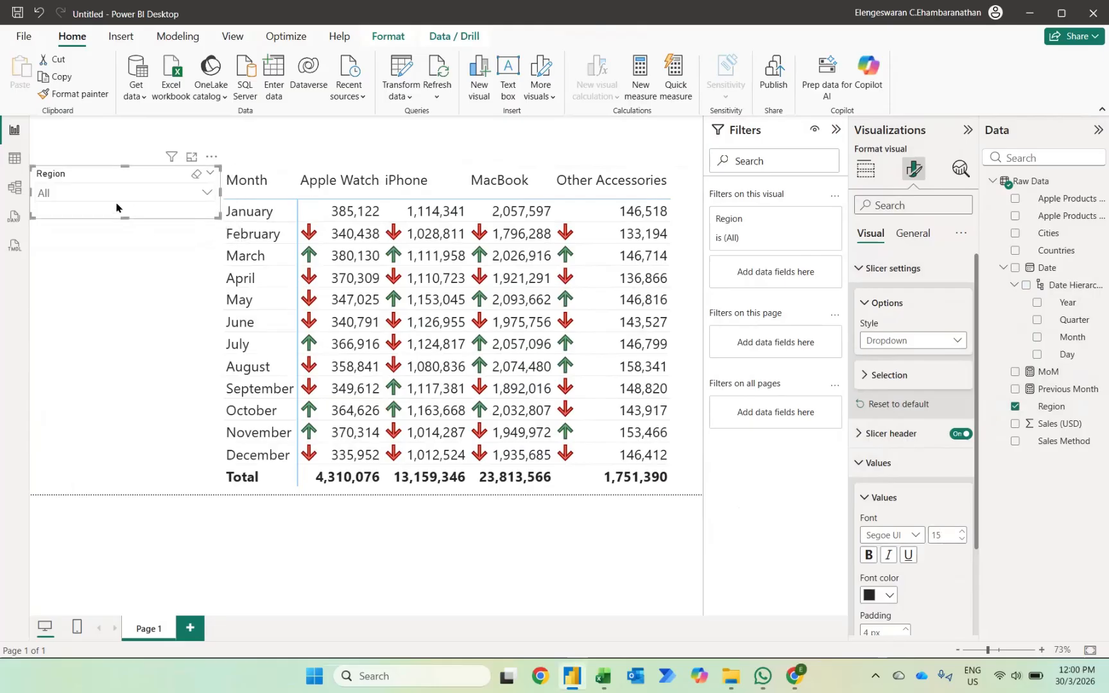
Duplicate the Region slicer, place the copy directly below it, and replace its field with Countries.
key("ctrl+c")
key("ctrl+v")
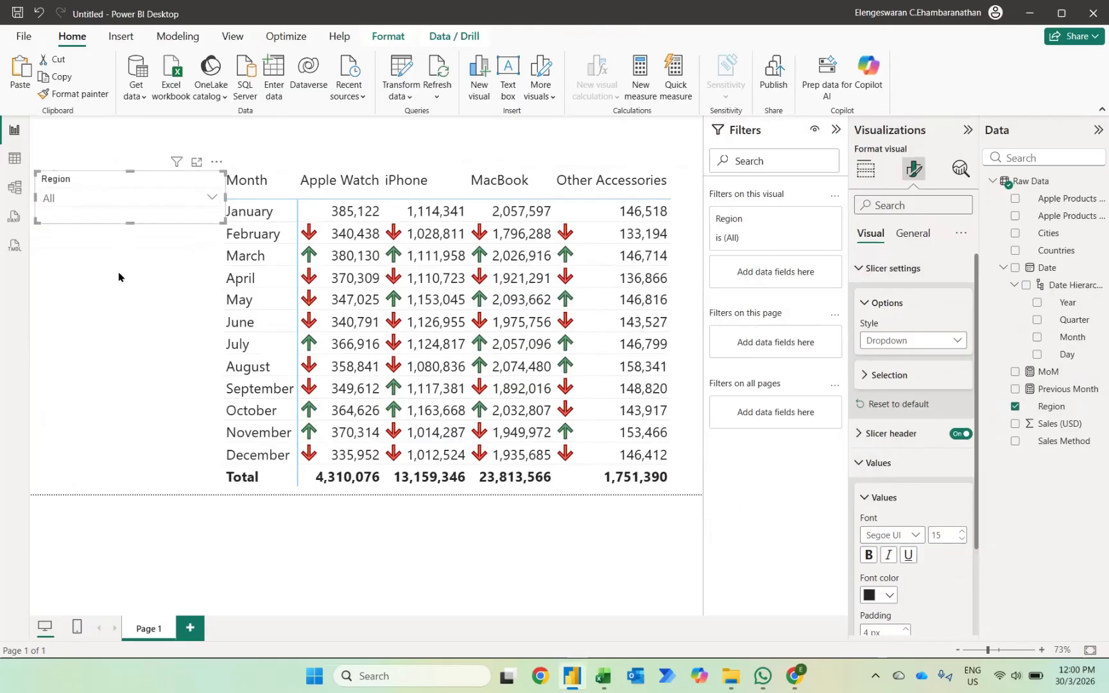
left_click(88, 209)
left_click_drag(104, 173, 95, 226)
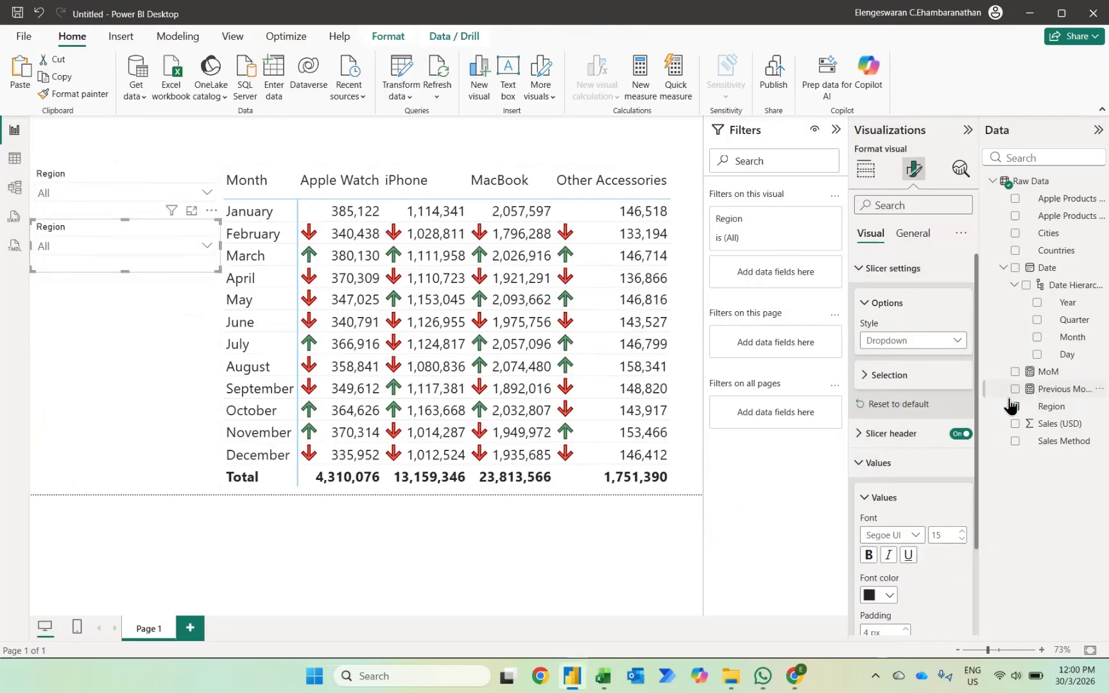
left_click(1014, 408)
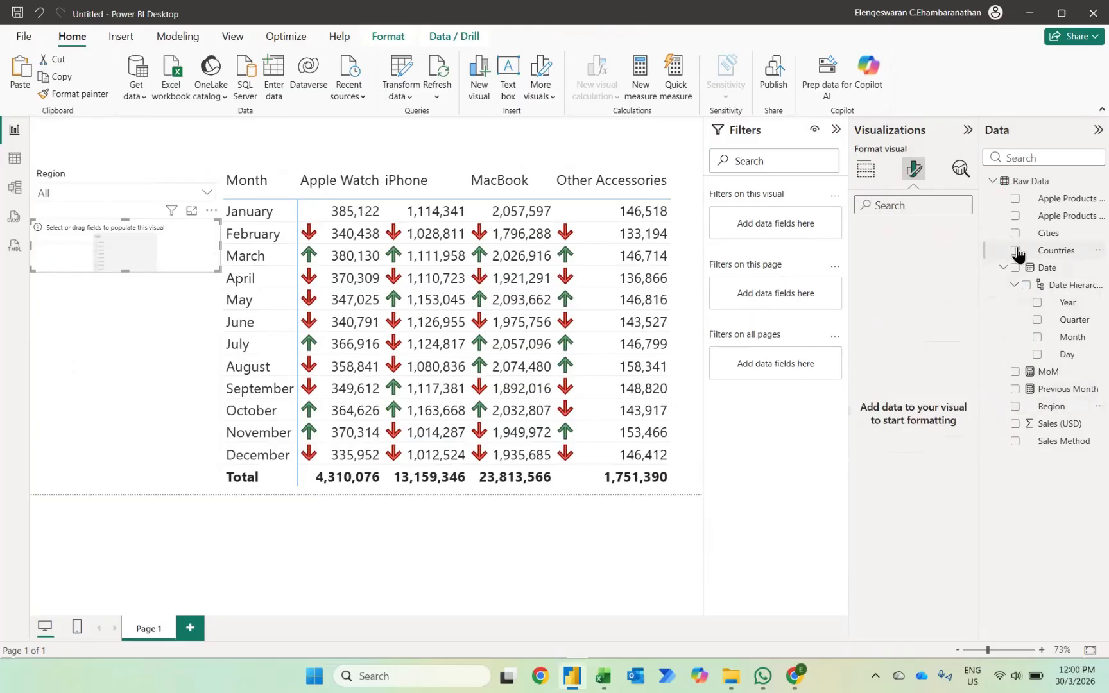
left_click(1015, 251)
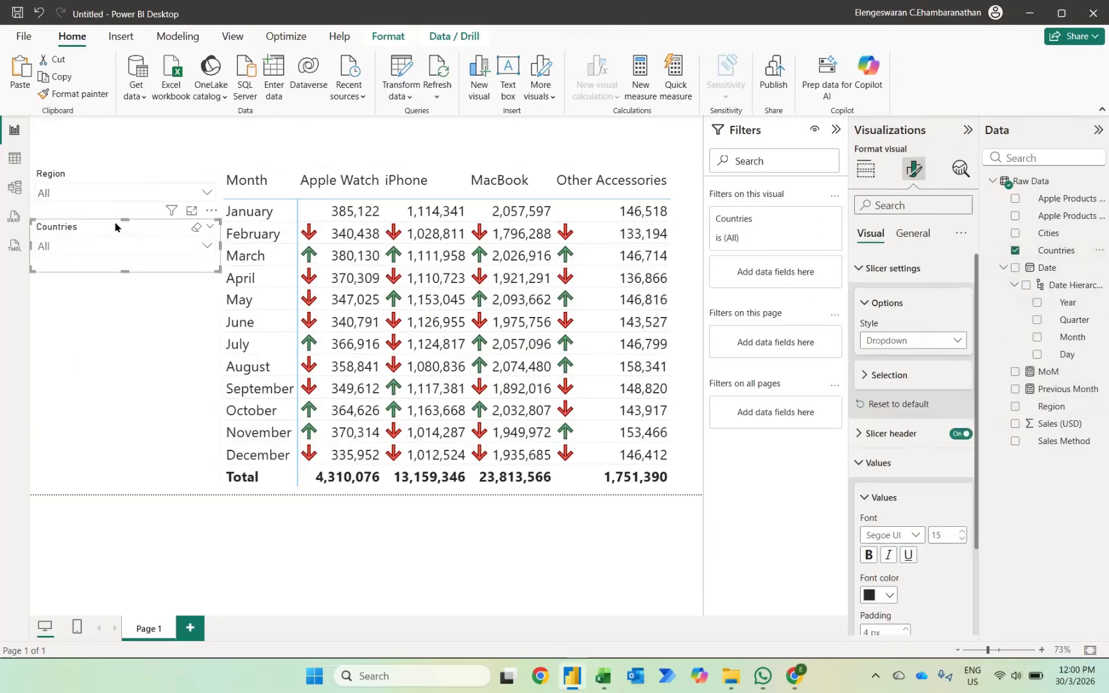
Place a copy of the Countries slicer below the original and replace its field with Cities.
left_click_drag(116, 226, 110, 303)
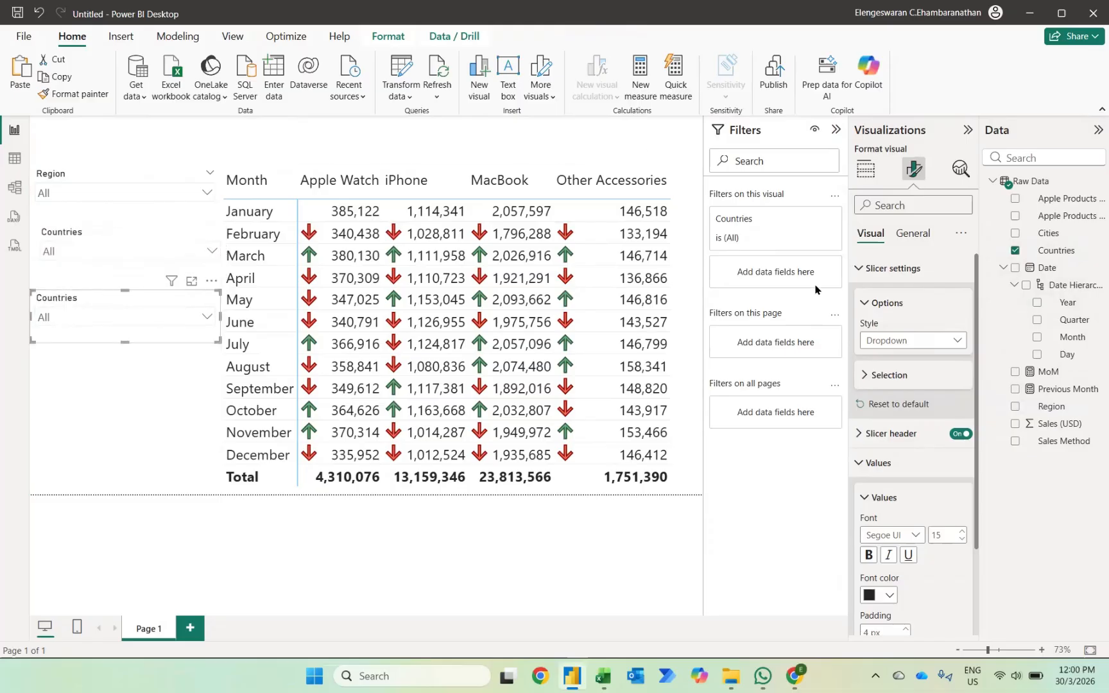
left_click(1014, 252)
left_click(1015, 234)
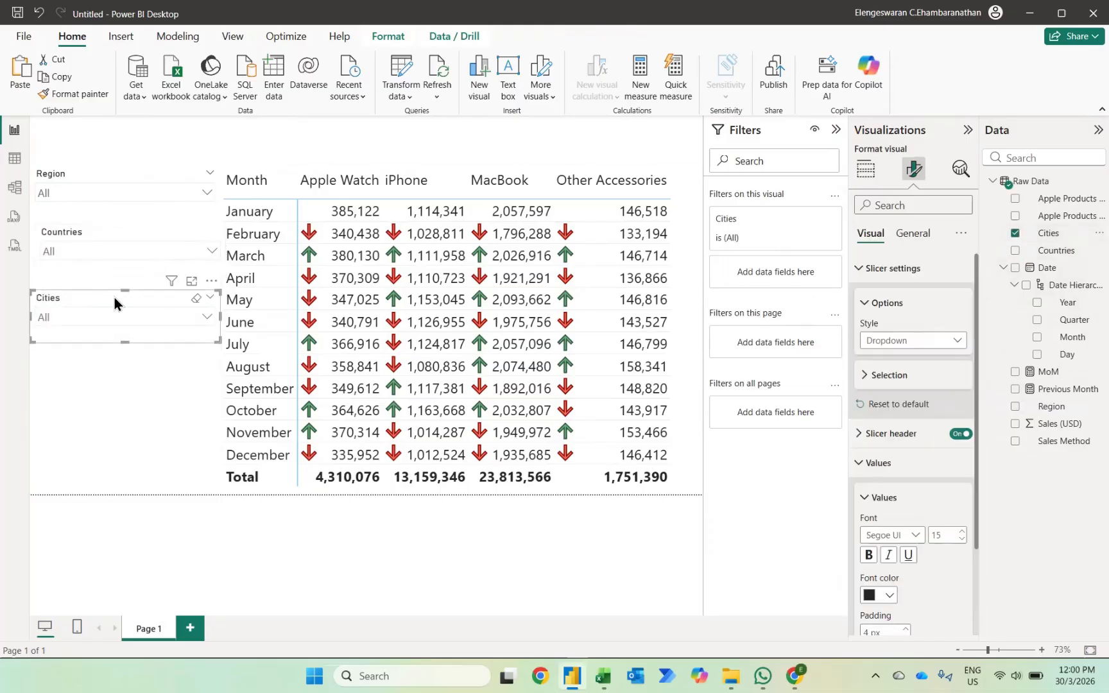
Duplicate the Cities slicer, place the copy directly below it, and replace its field with Sales Method.
key("ctrl+c")
key("ctrl+v")
left_click_drag(113, 297, 113, 354)
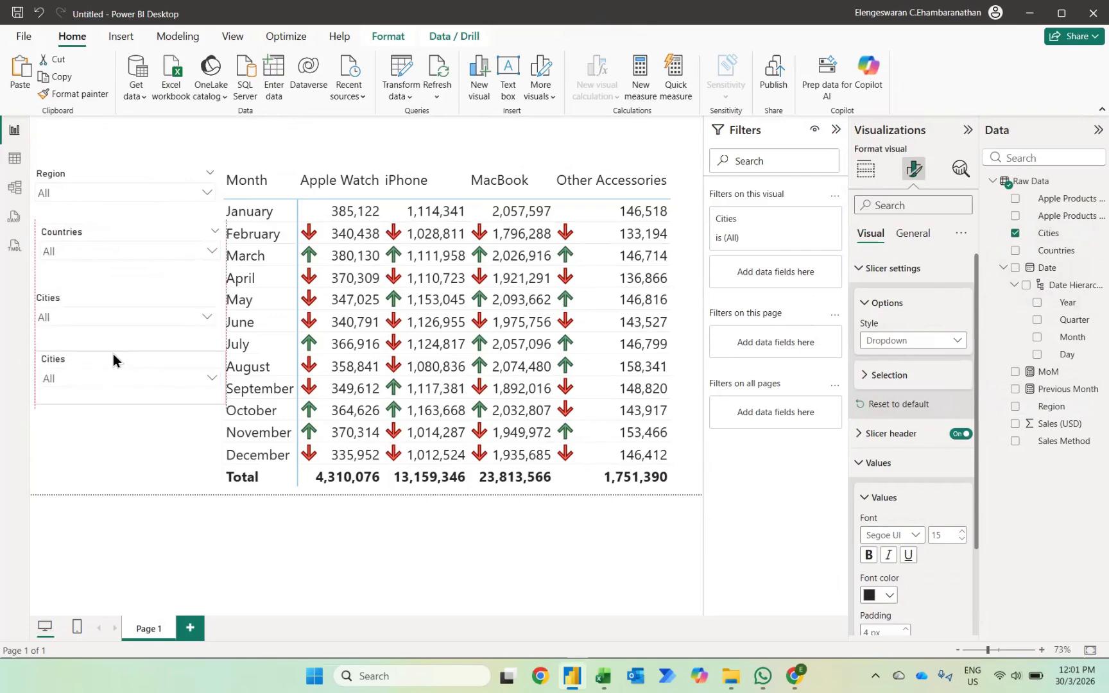
left_click(1014, 233)
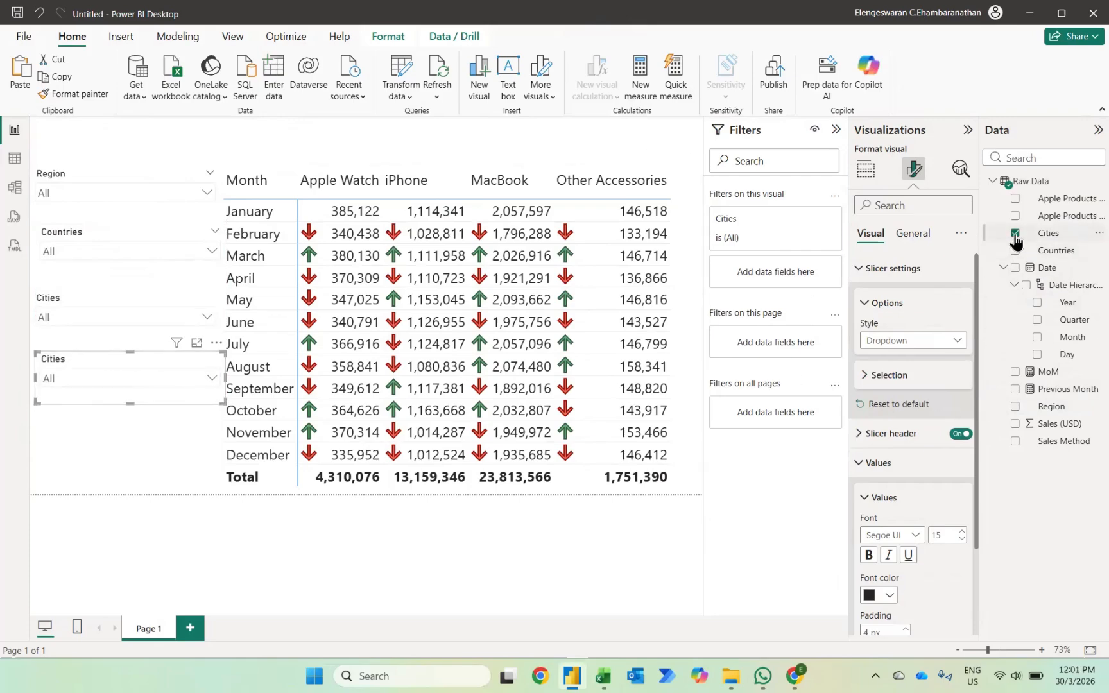
left_click(1014, 441)
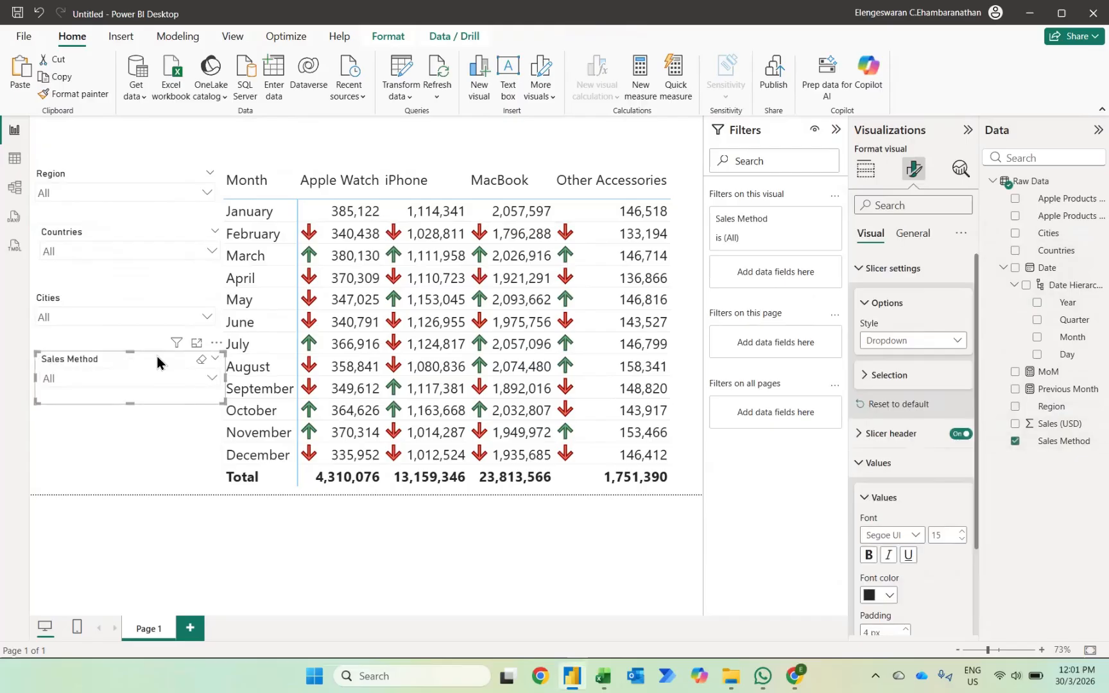
Place a copy of the Sales Method slicer below the original and replace its field with Apple Products Categories.
left_click_drag(157, 357, 131, 420)
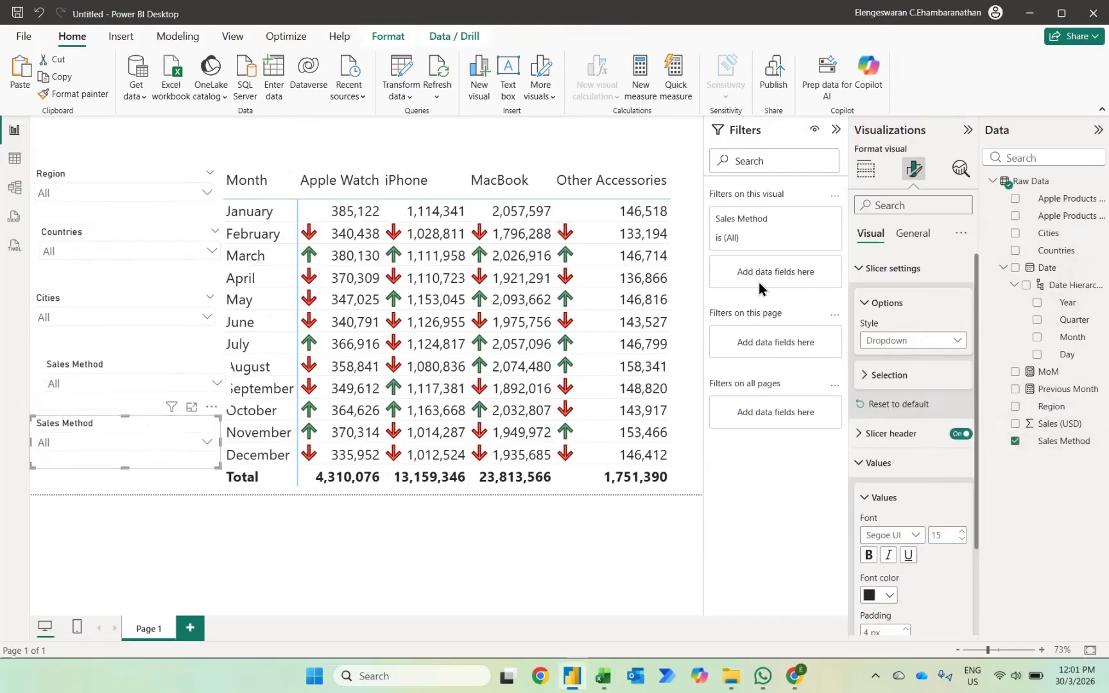
left_click(1015, 200)
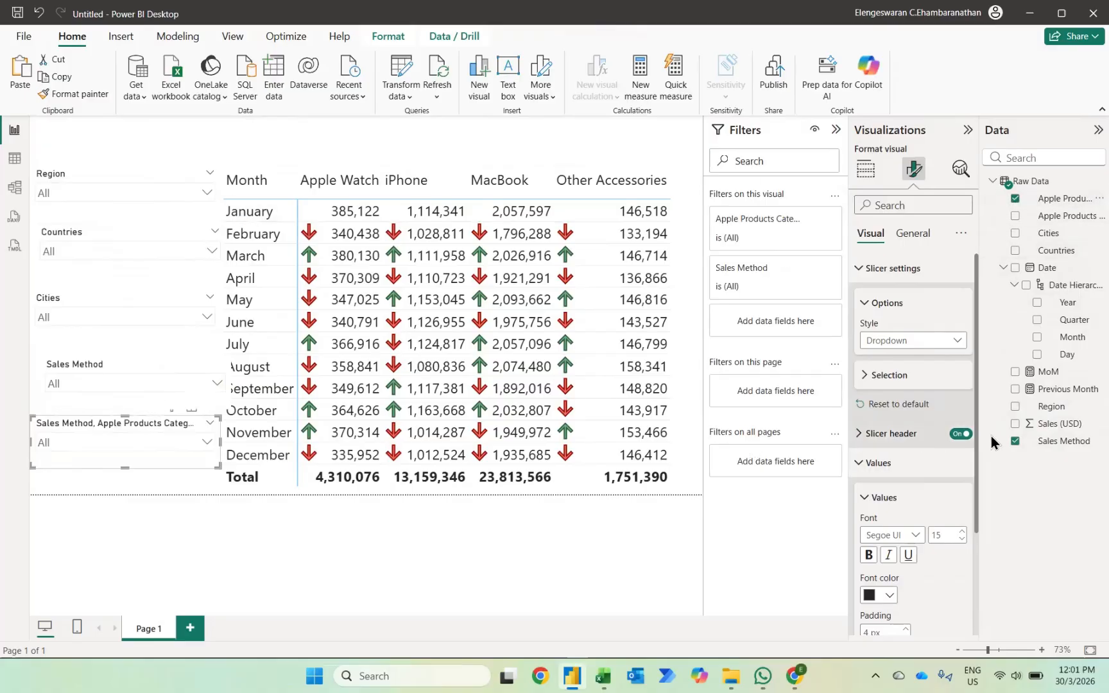
left_click(1015, 441)
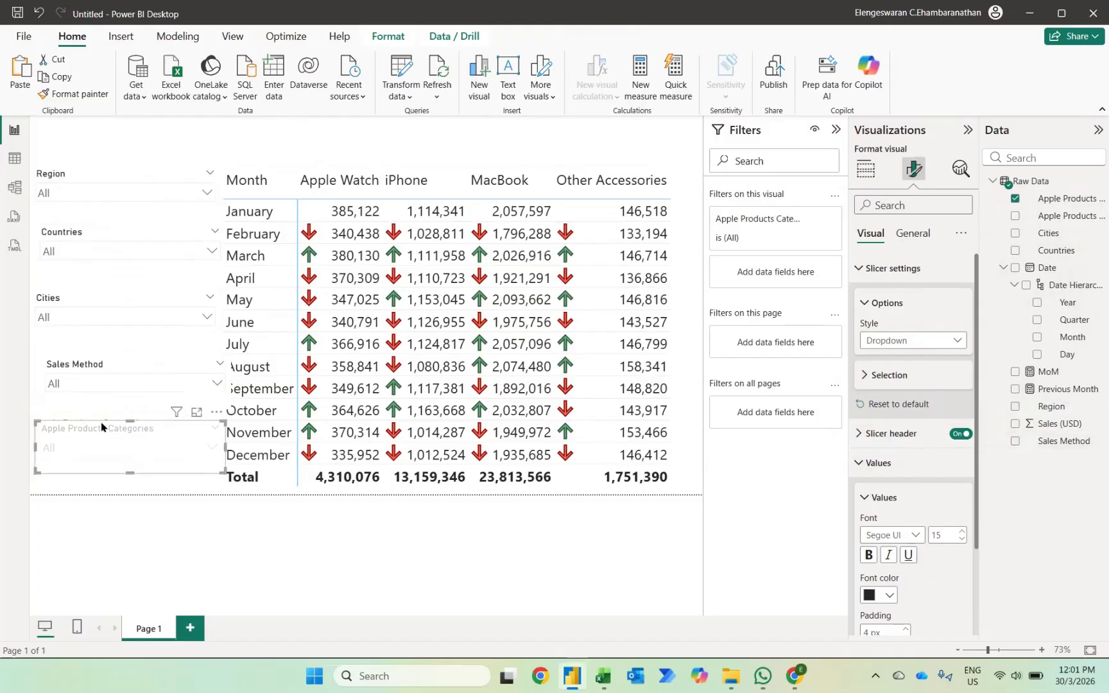
Place a copy of the Apple Products Categories slicer below the original and replace its field with Apple Products Models.
left_click_drag(102, 426, 107, 453)
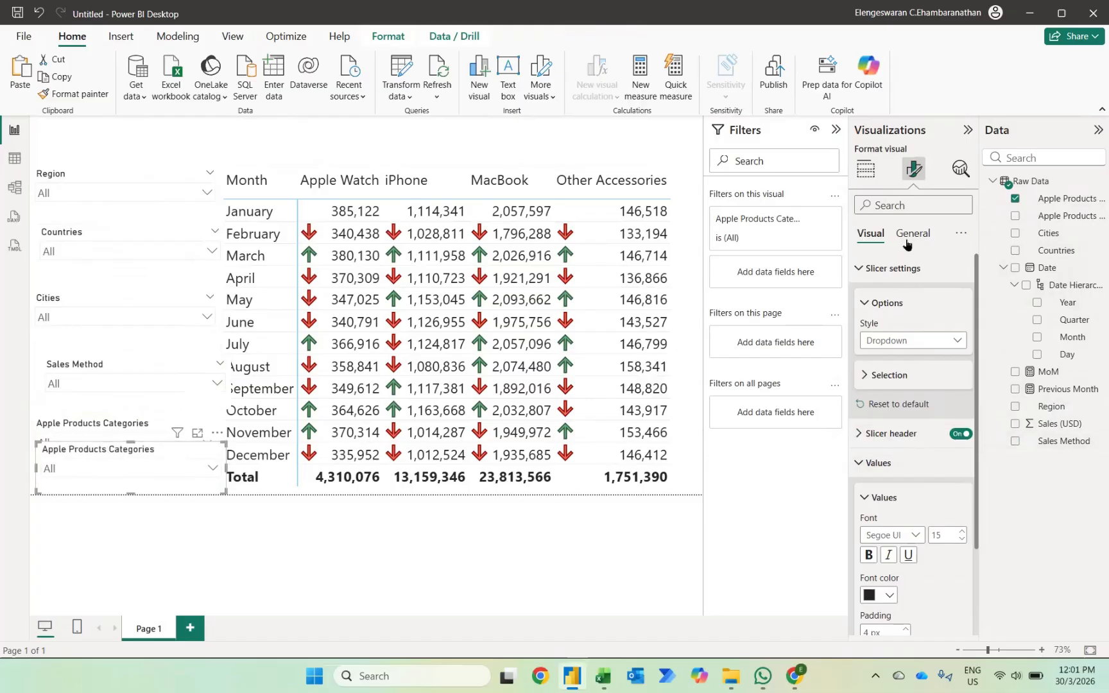
left_click(1015, 199)
left_click(1014, 216)
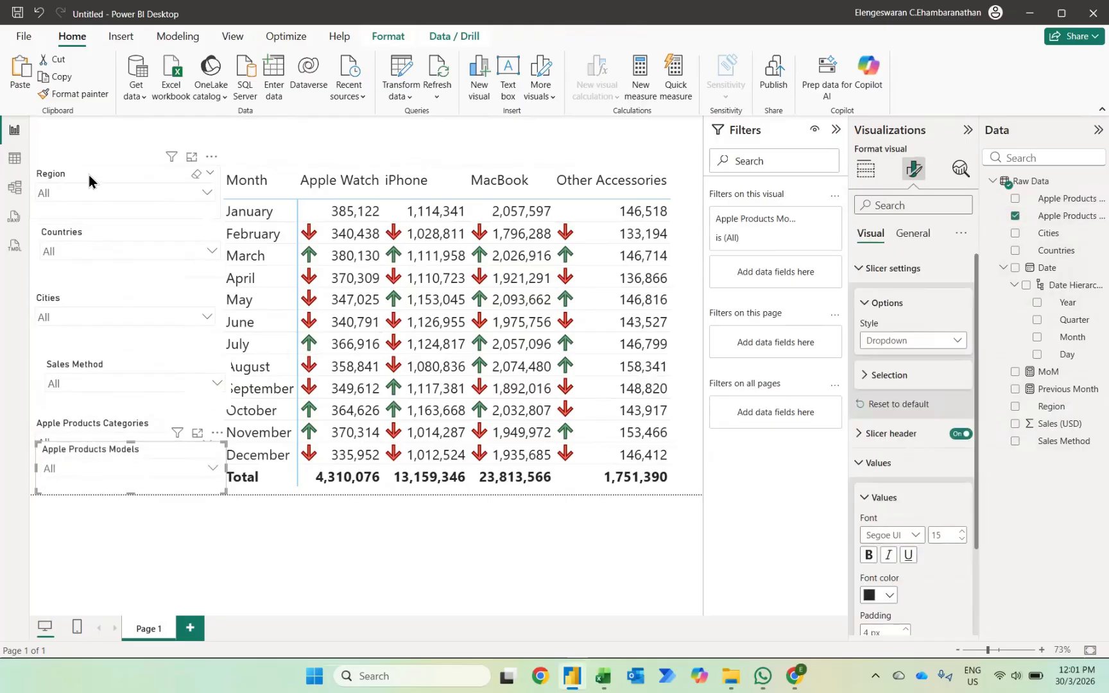
Move the Region slicer to the top edge of the page and distribute all six slicers vertically.
left_click_drag(89, 174, 74, 120)
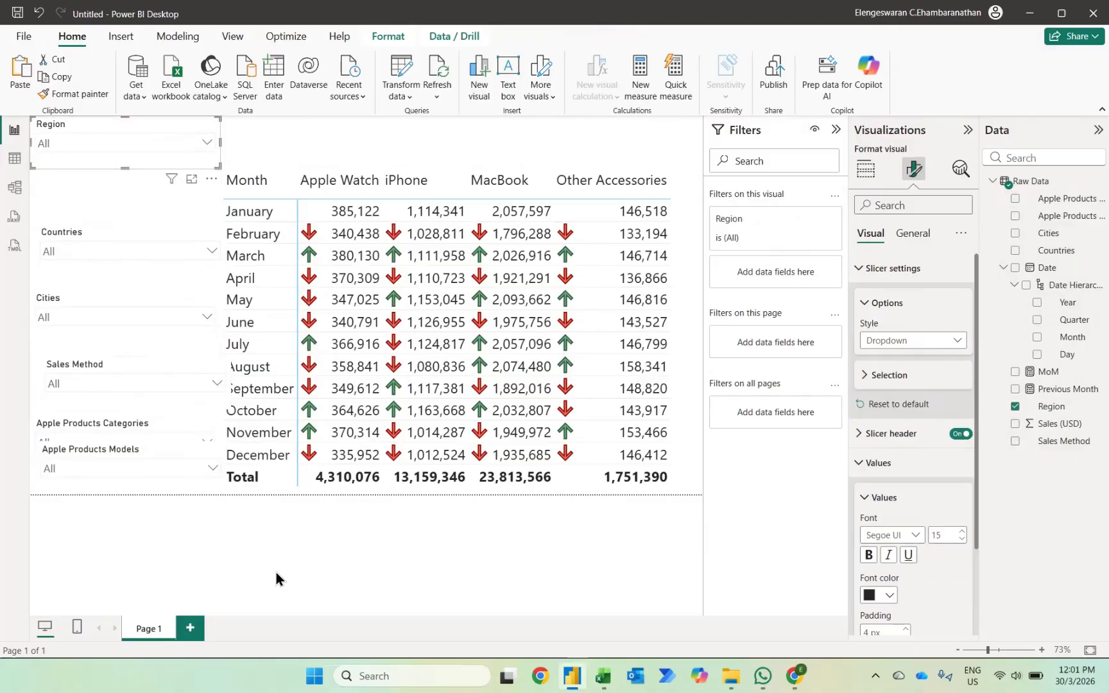
left_click_drag(281, 121, 3, 566)
left_click(62, 136, "ctrl")
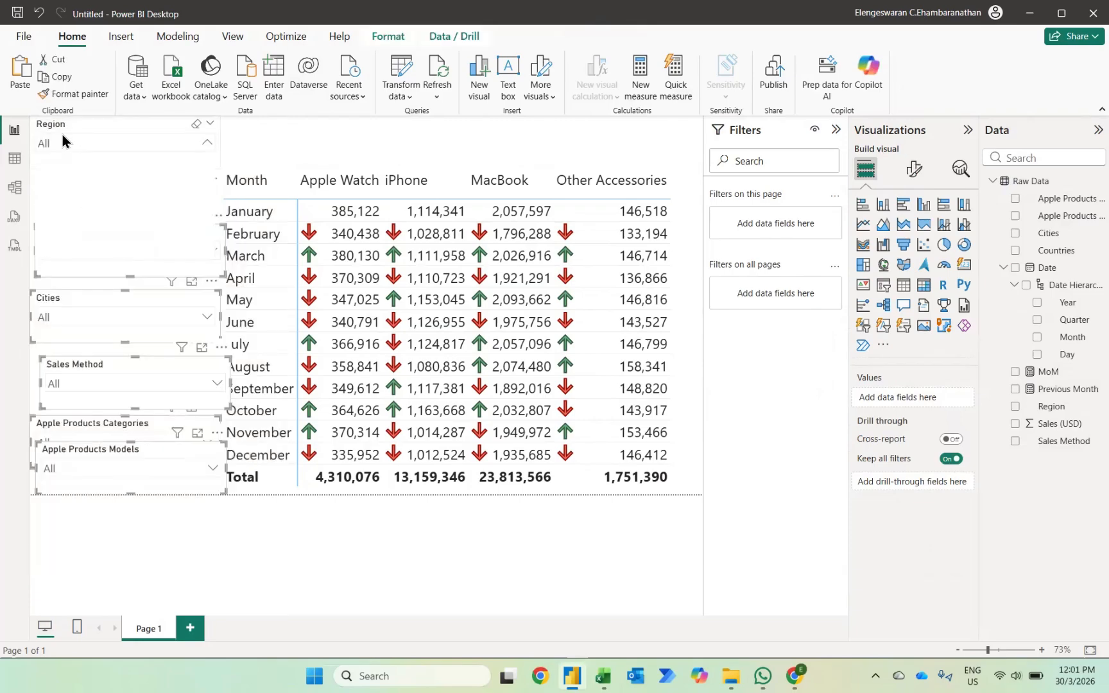
left_click(71, 122, "ctrl")
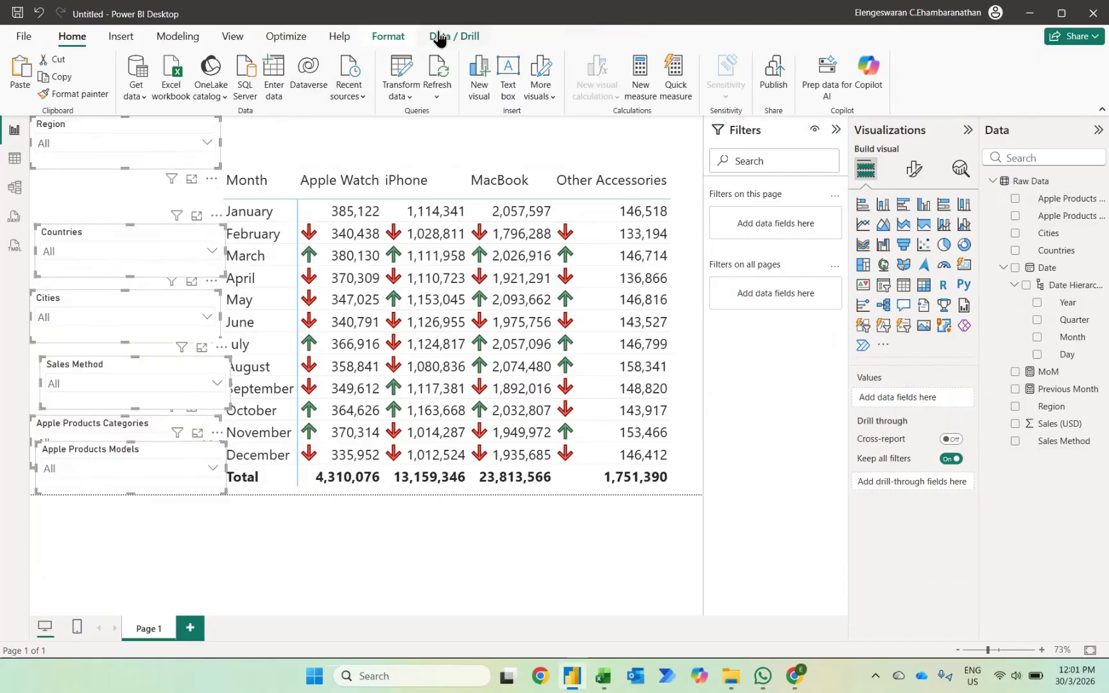
left_click(400, 40)
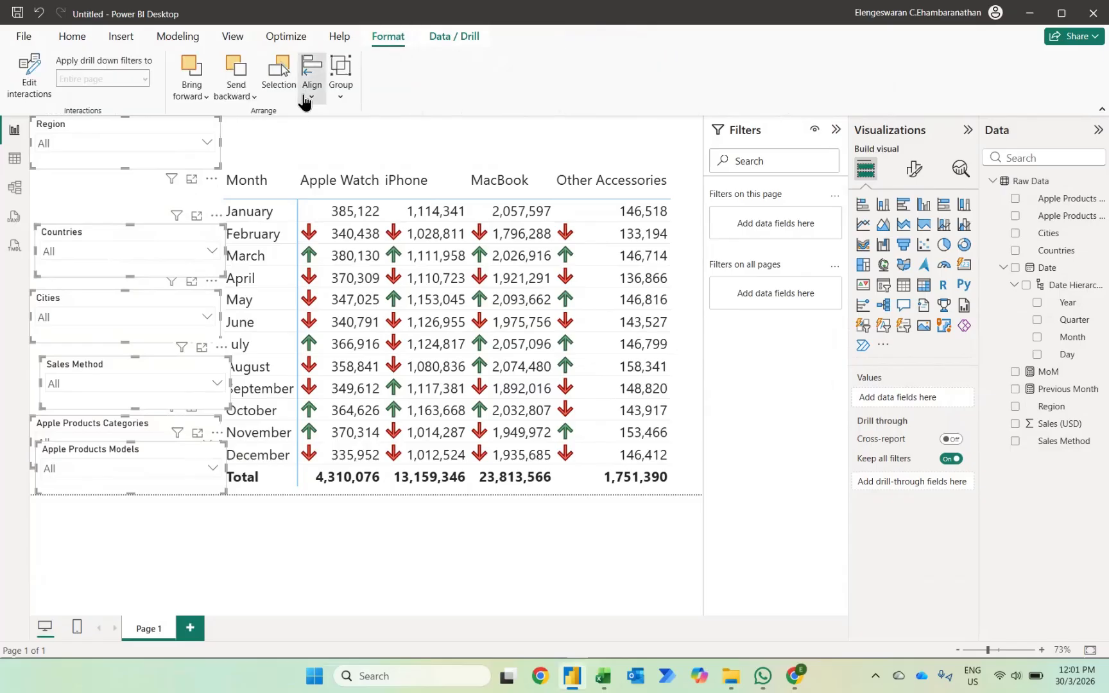
left_click(311, 71)
left_click(339, 297)
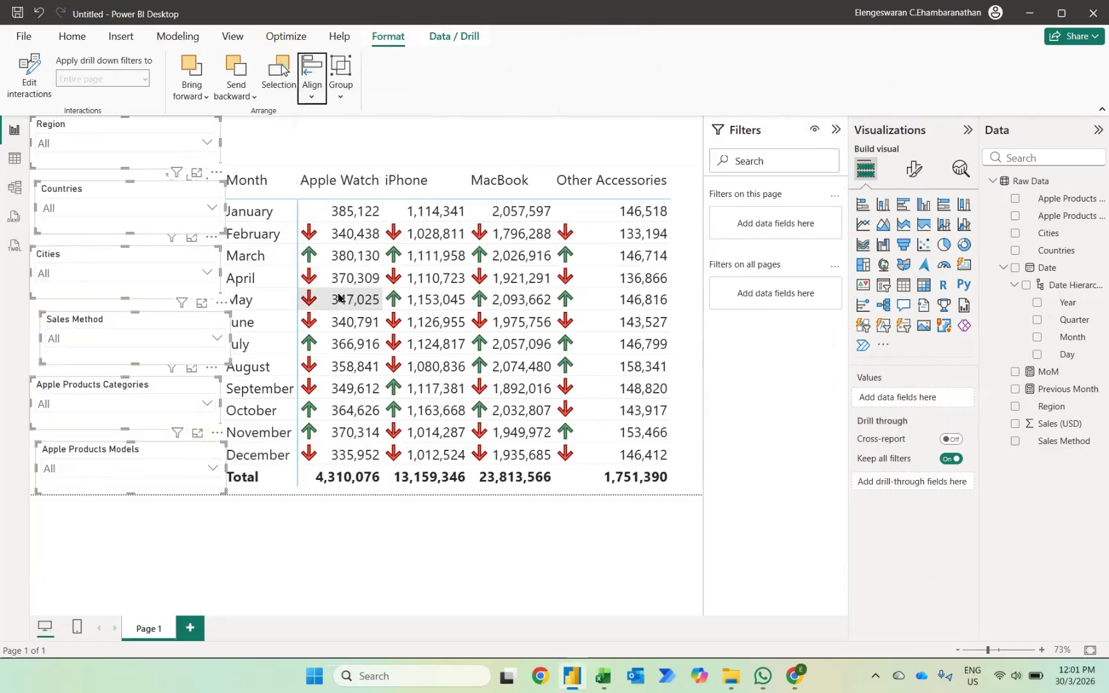
left_click(189, 514)
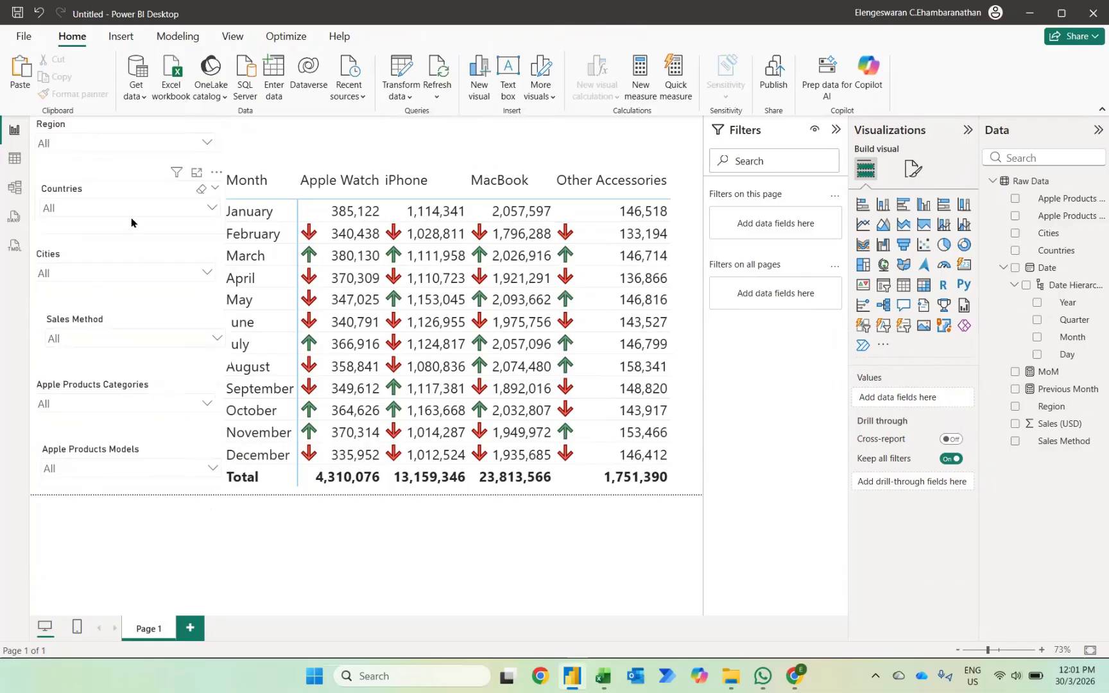
Line up the Countries, Sales Method and Apple Products Models slicers with the left edge of the Region slicer.
left_click_drag(131, 194, 106, 190)
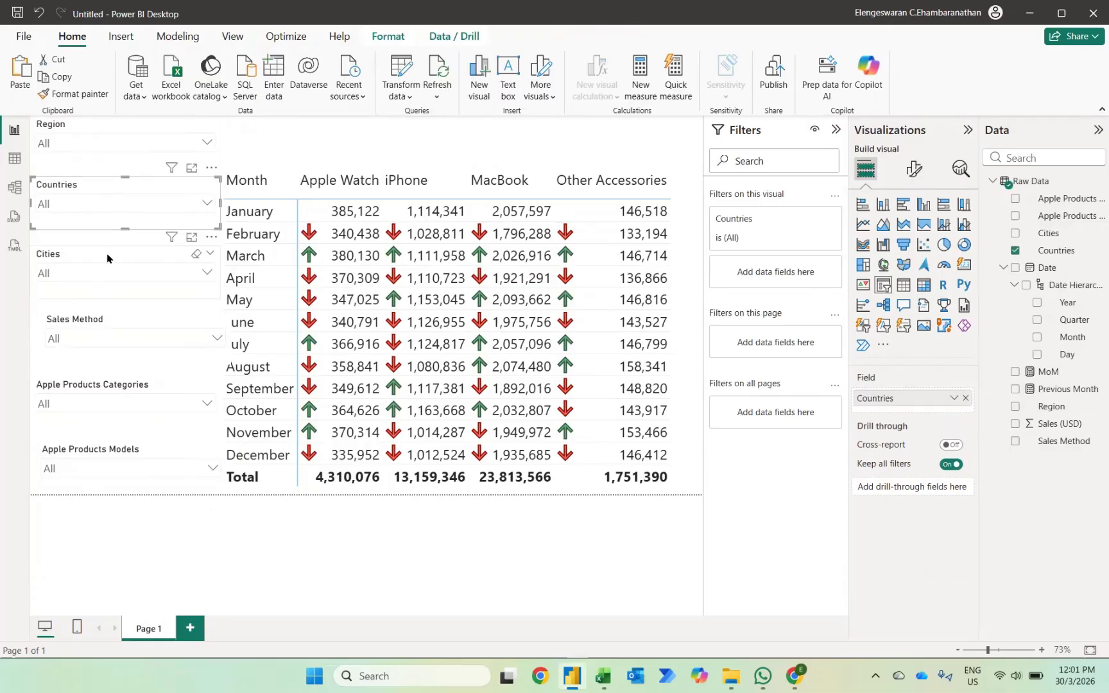
left_click_drag(109, 325, 82, 328)
left_click_drag(103, 447, 102, 448)
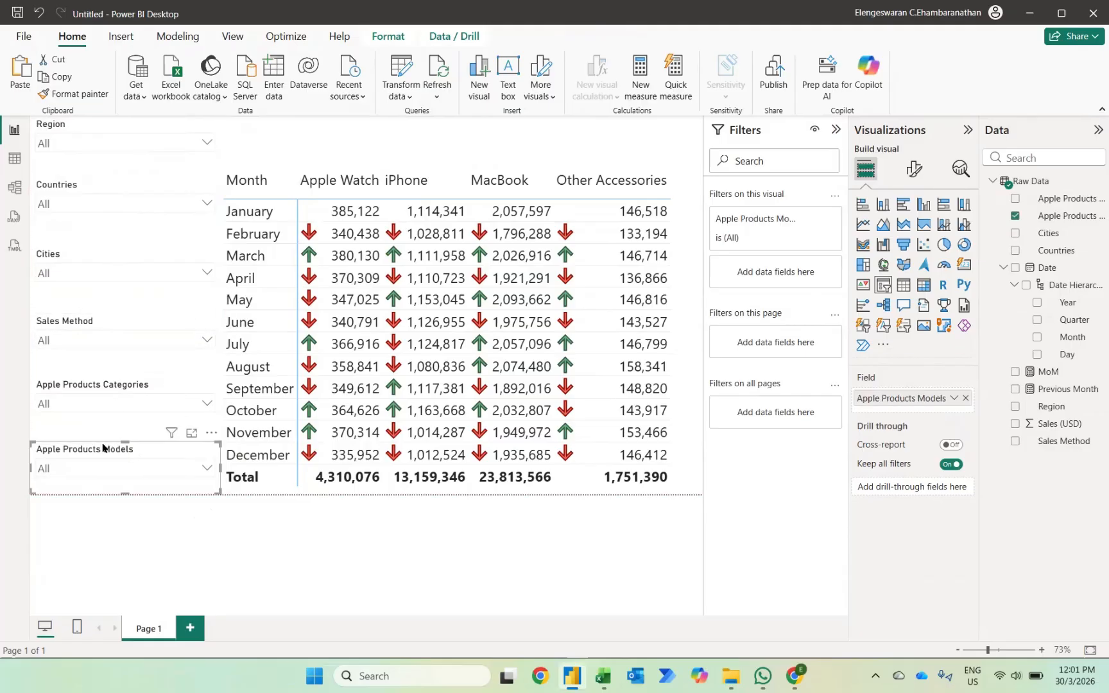
left_click(181, 554)
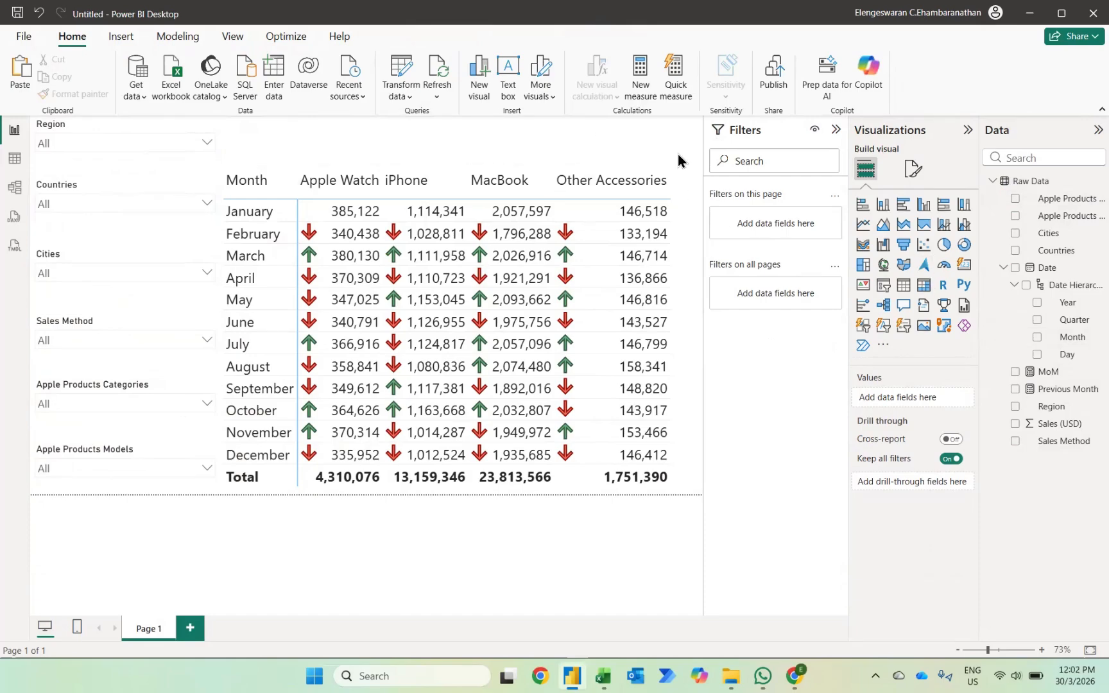
Create a measure named Title and begin its formula with the text "Sales of Overall Products in".
left_click(636, 73)
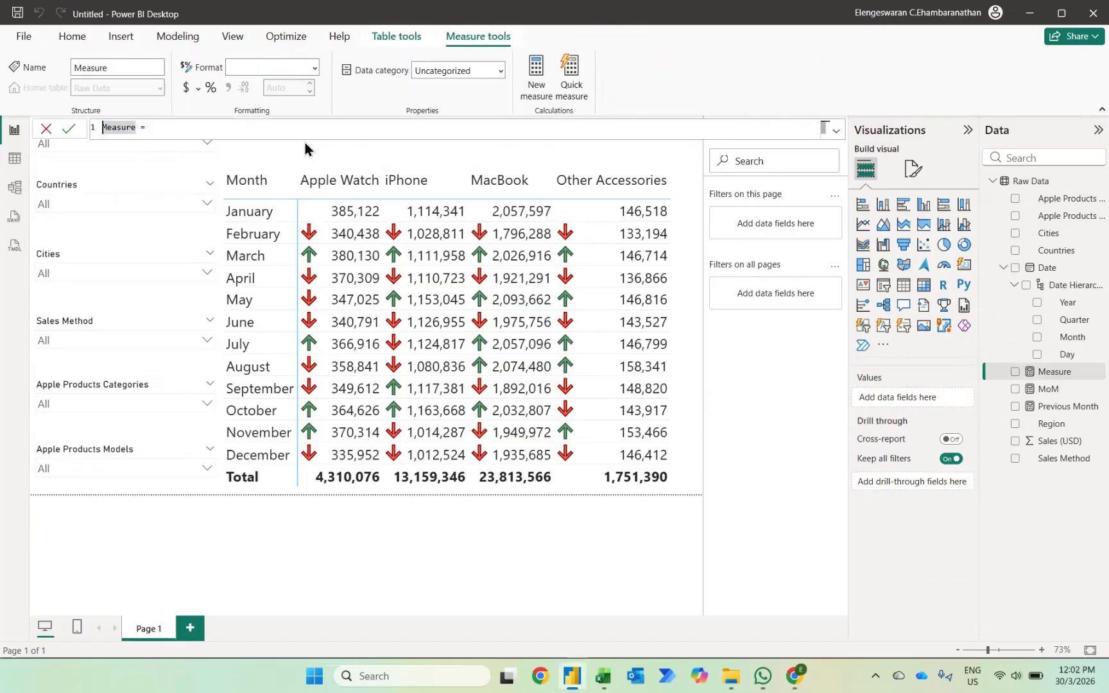
type("title")
key("End")
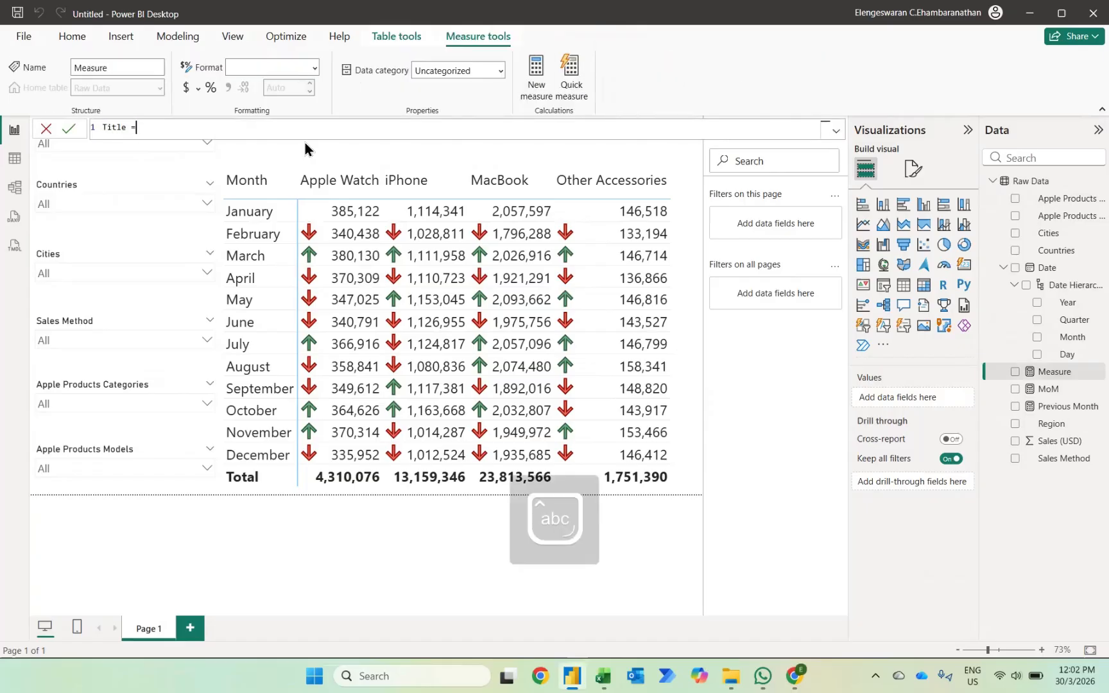
type("\"Sales of Overall P")
key("Caps_Lock")
type("roduct\"")
key("BackSpace")
type("s in")
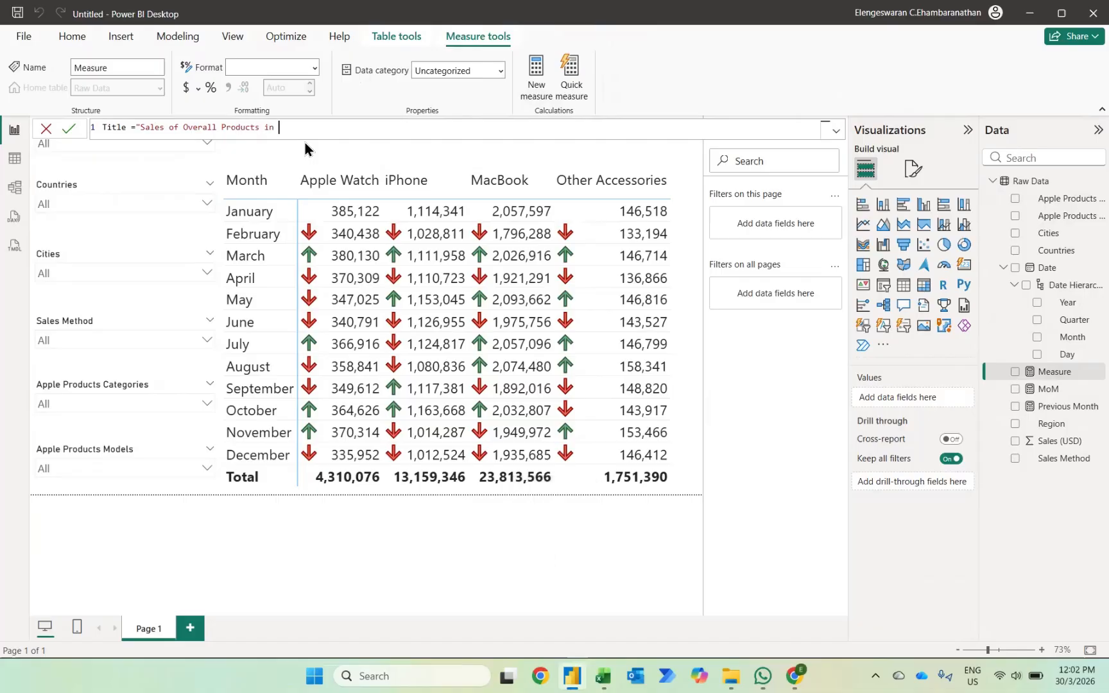
type(" \"&select")
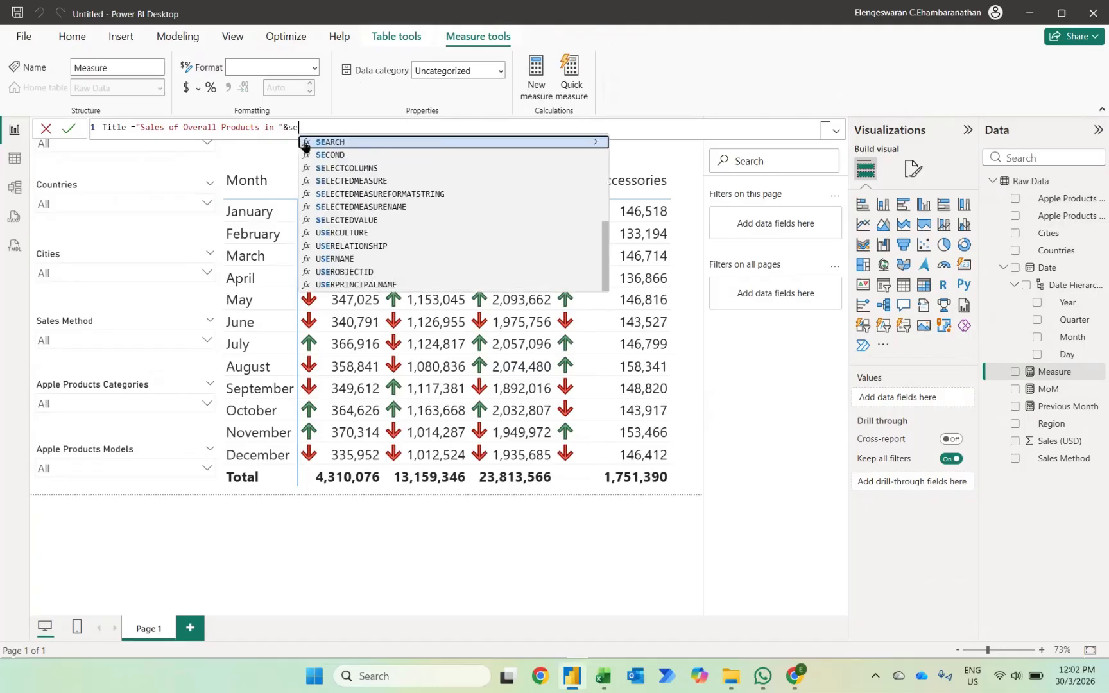
Append &SELECTEDVALUE('Raw Data'[Region],"the World") to the Title measure's text and commit the formula.
key("Down")
key("Down")
key("Down")
key("Tab")
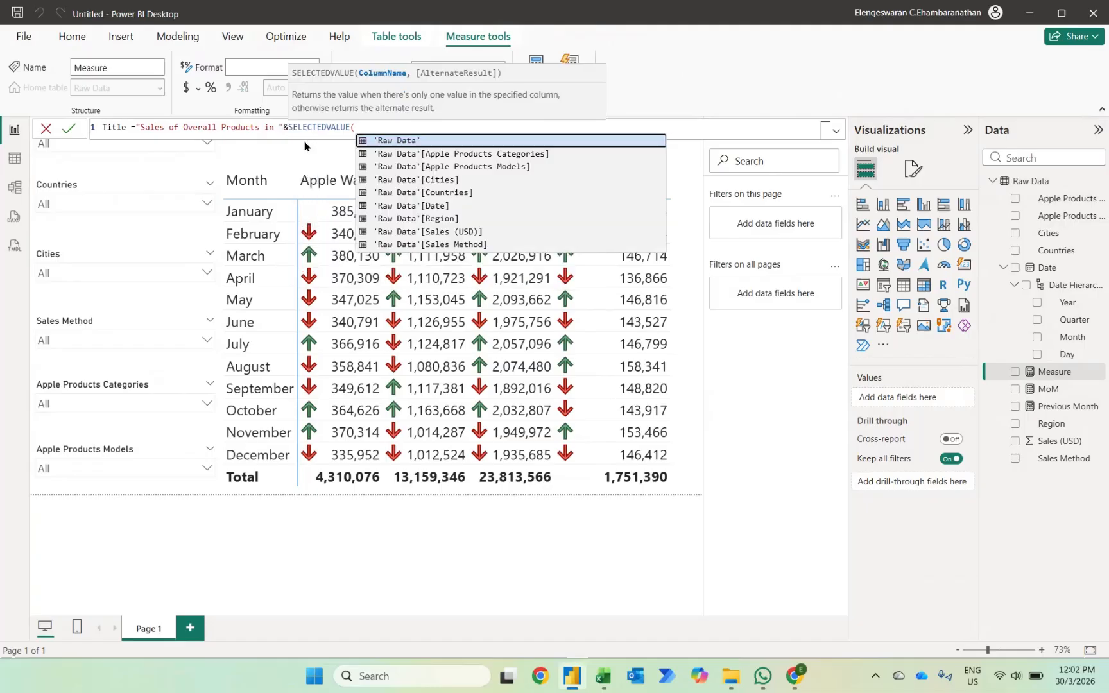
type("reg")
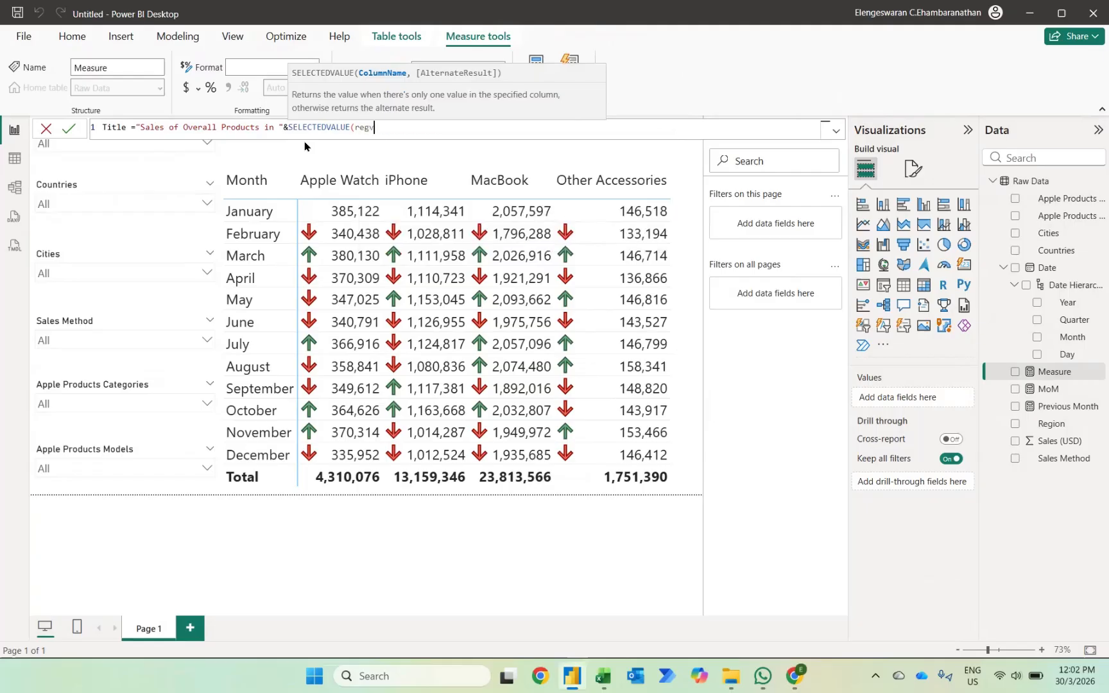
key("Tab")
type(",")
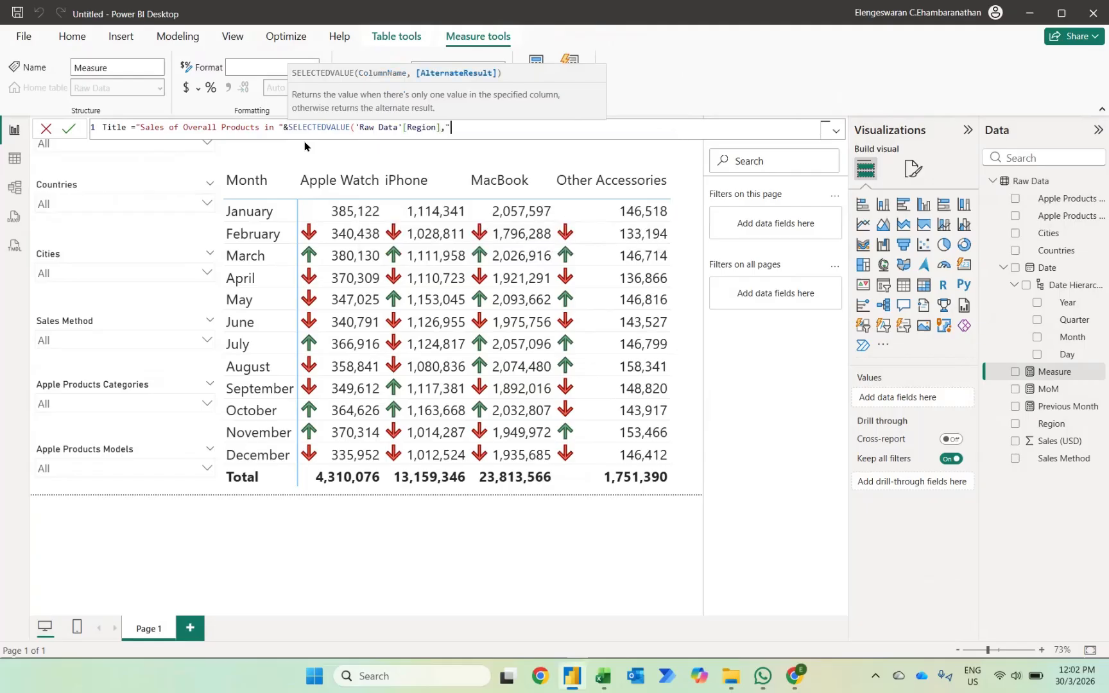
type("\"the World\")")
key("Return")
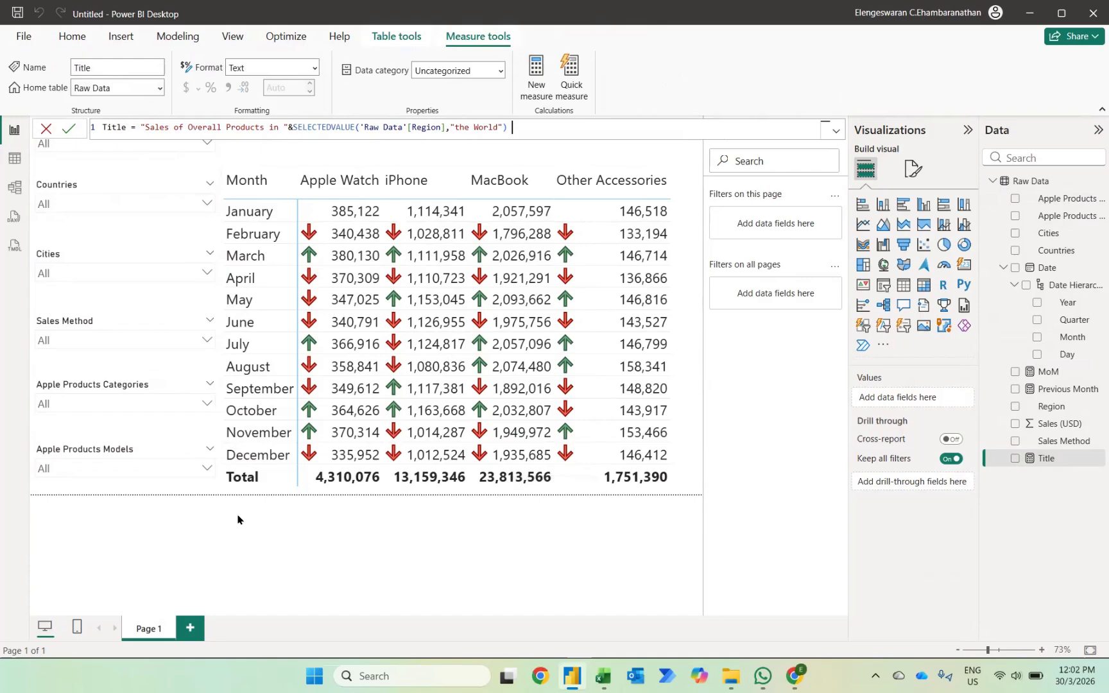
Add a card visual to the page and fill it with the Title measure.
left_click(255, 158)
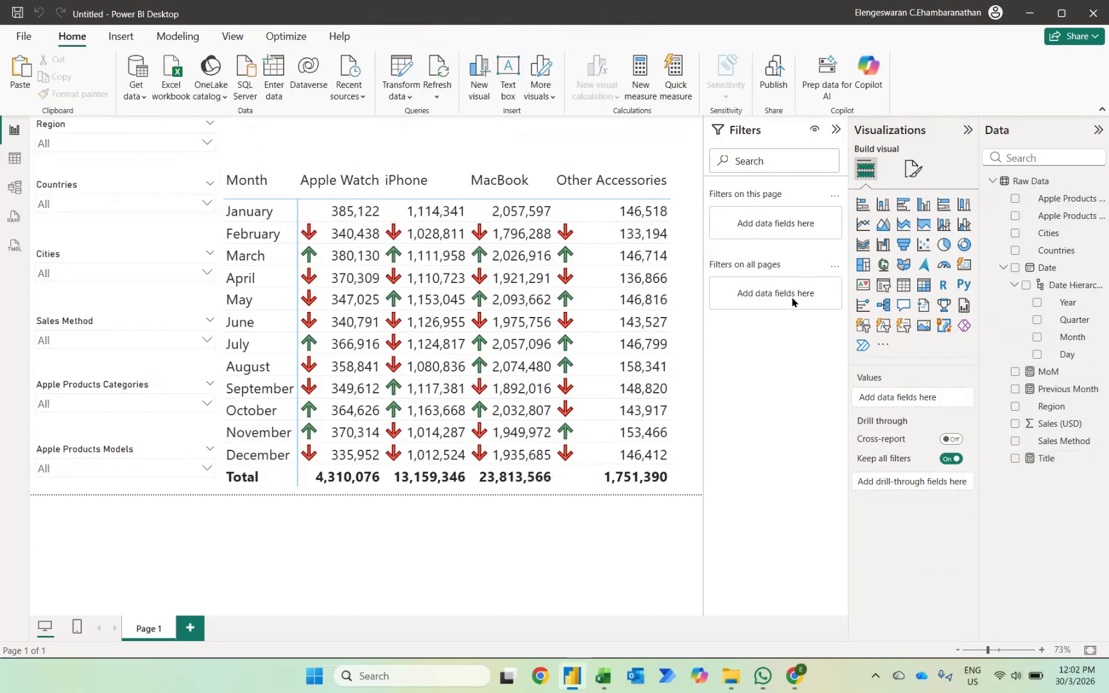
left_click(964, 265)
left_click(1017, 461)
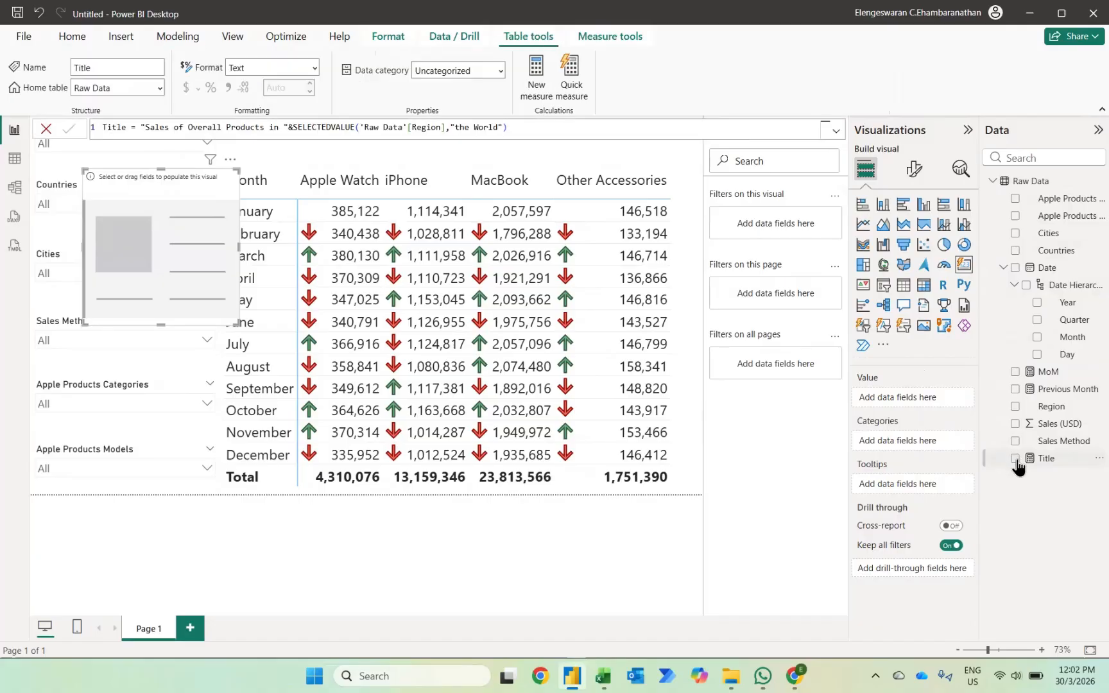
left_click(1015, 460)
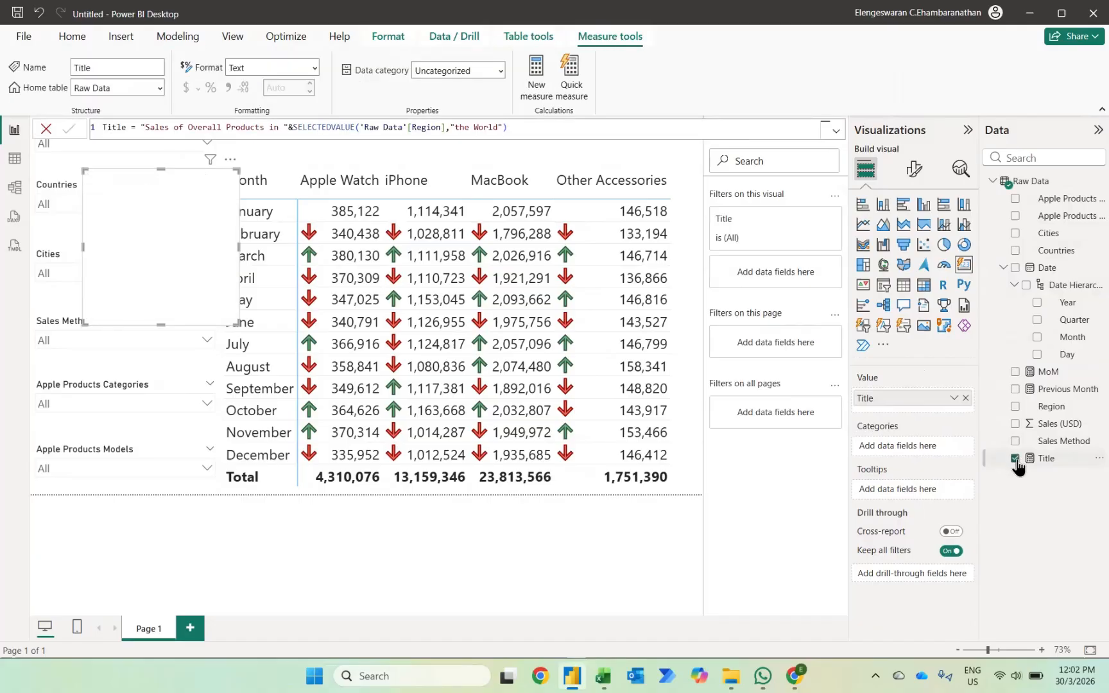
Set the background color of the Title card's multi-card layout to the darkest navy blue theme shade.
left_click(914, 168)
left_click(892, 327)
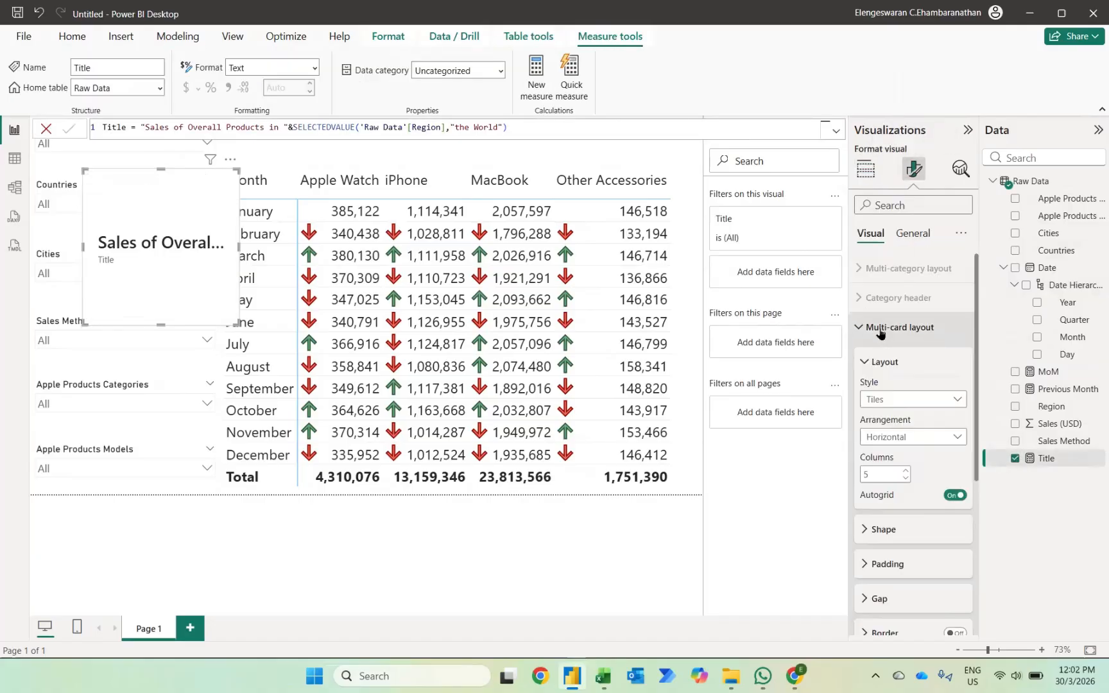
scroll(911, 542, "down", 3)
left_click(889, 533)
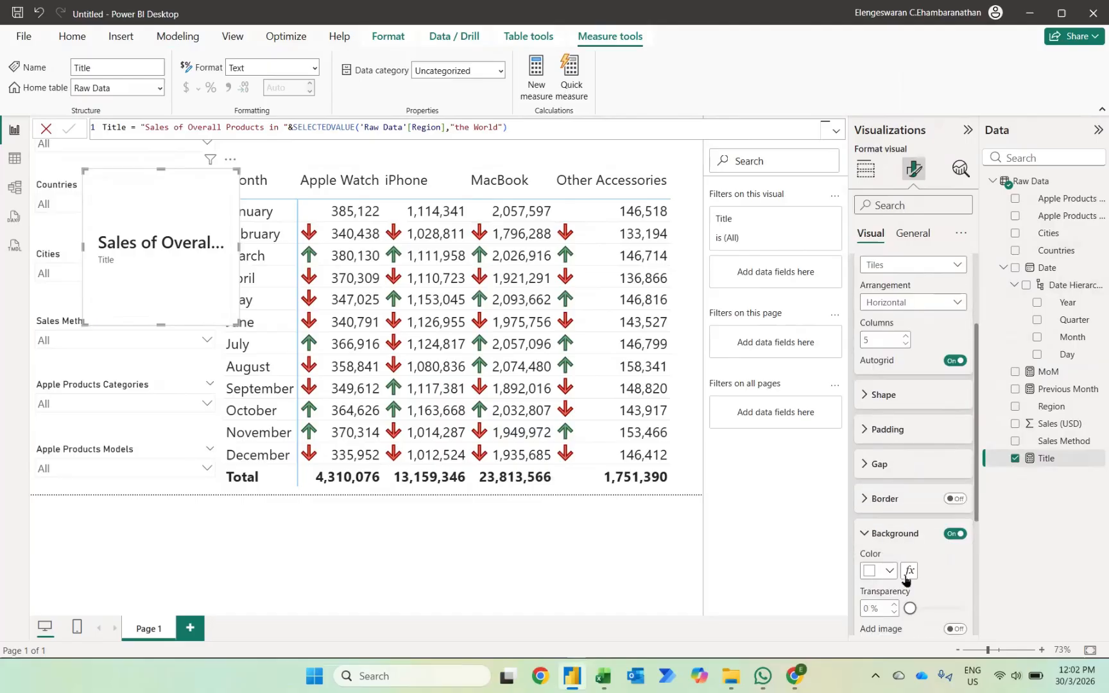
left_click(889, 570)
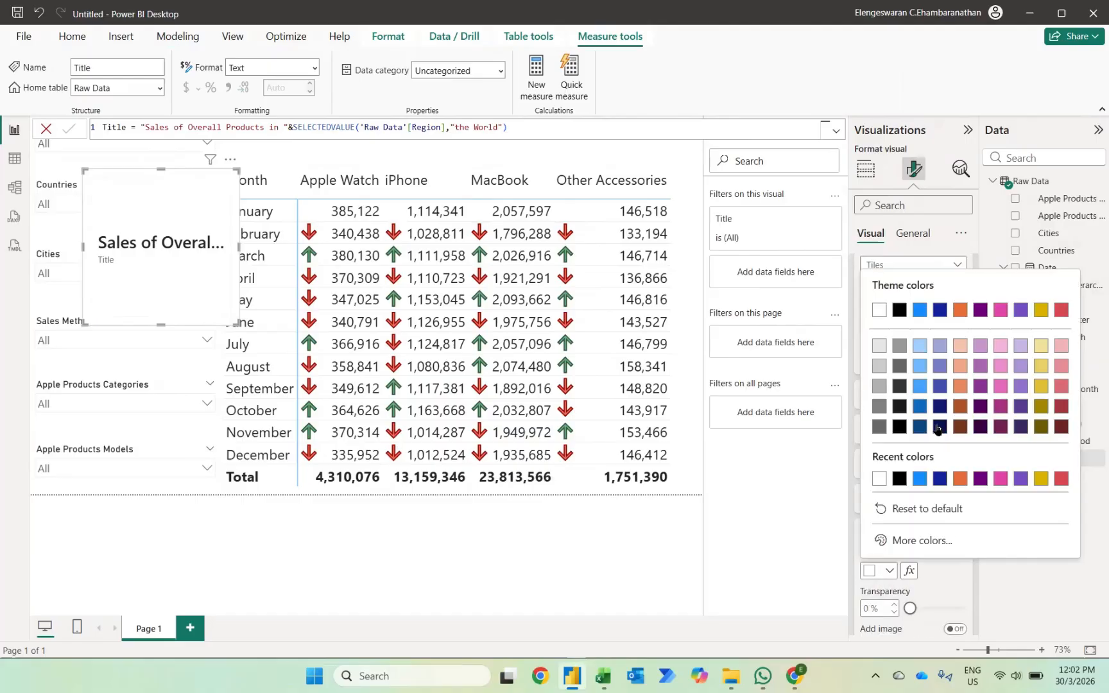
left_click(944, 436)
Set the Title card's inner card background fill to dark navy blue and turn off the card border.
scroll(884, 510, "down", 3)
left_click(879, 504)
scroll(946, 578, "down", 5)
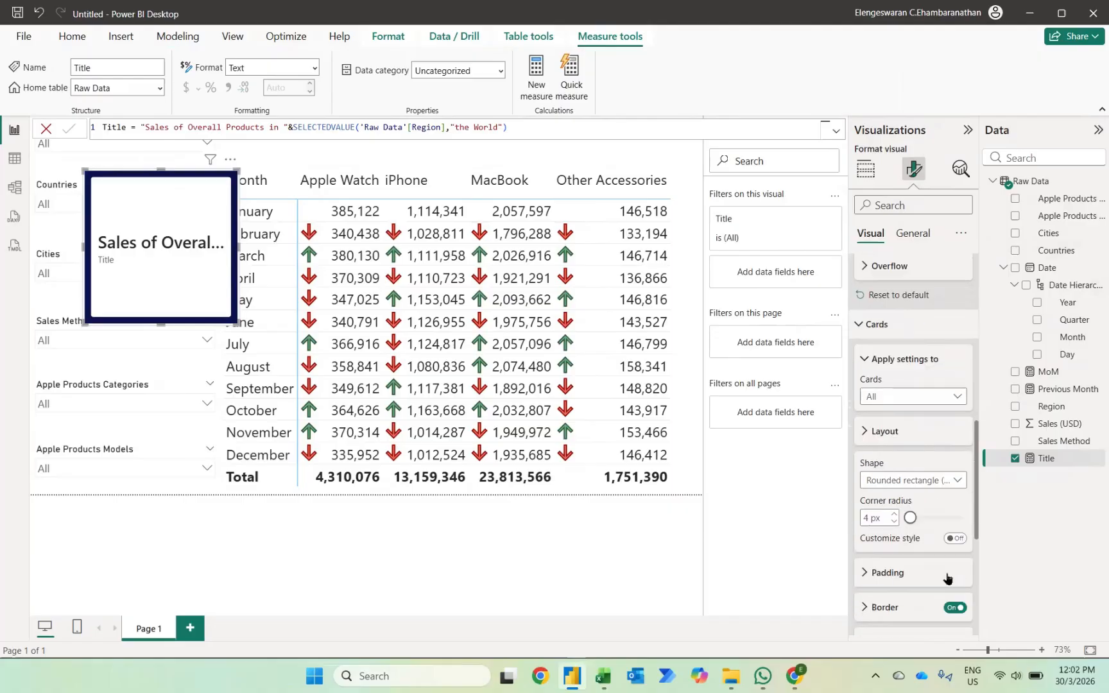
left_click(882, 553)
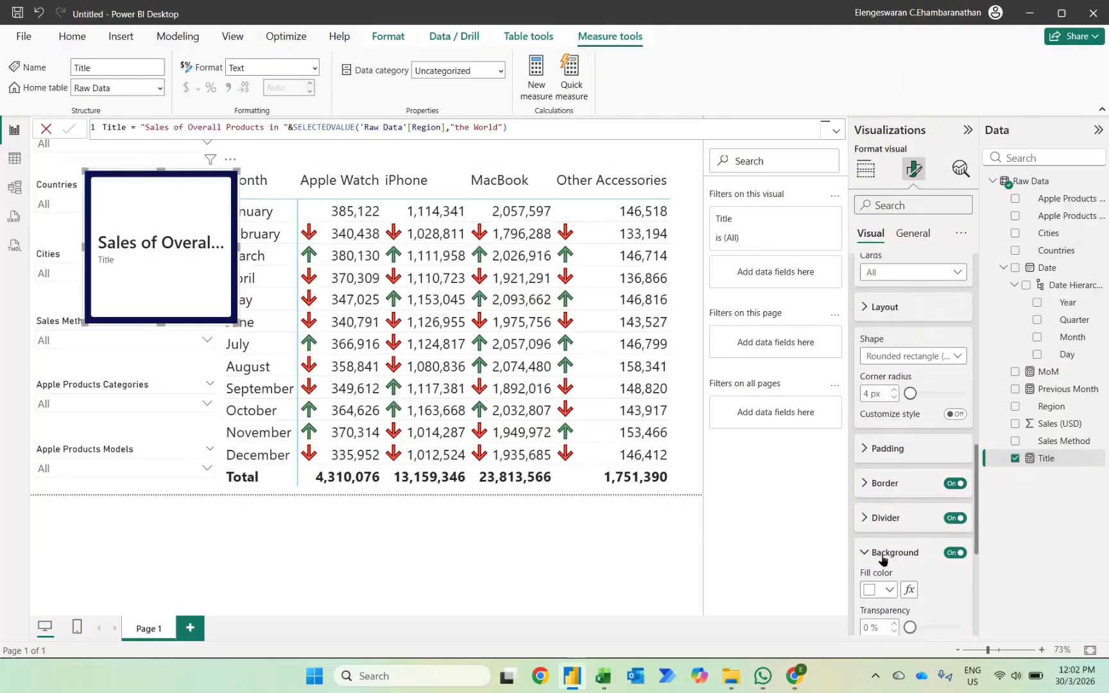
left_click(885, 592)
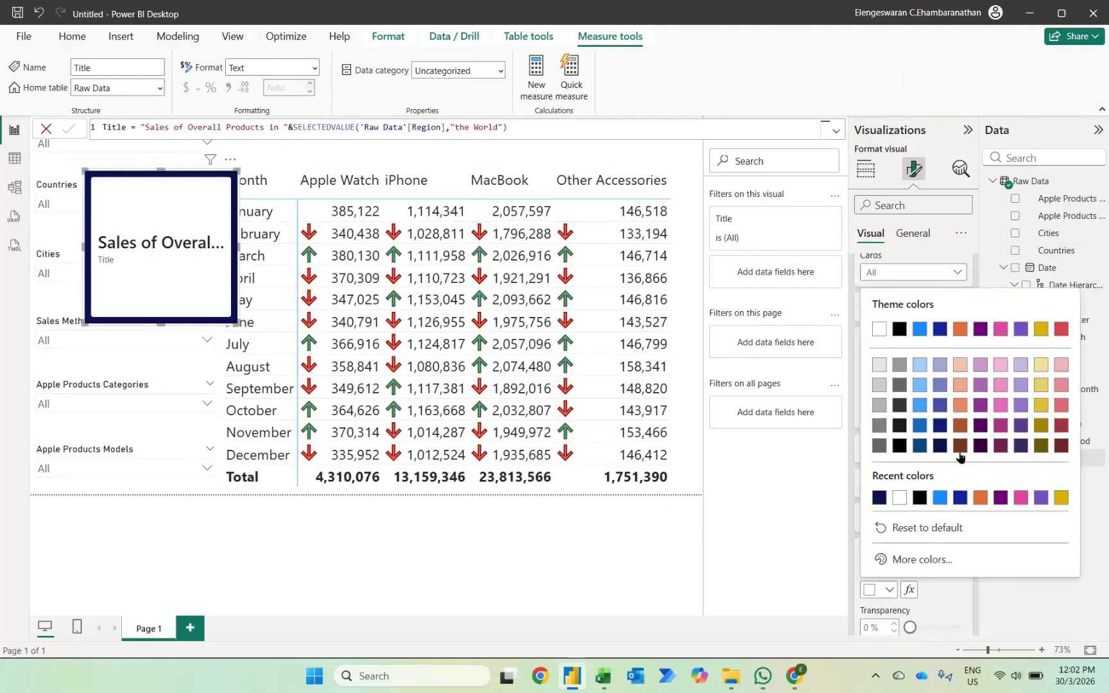
left_click(940, 425)
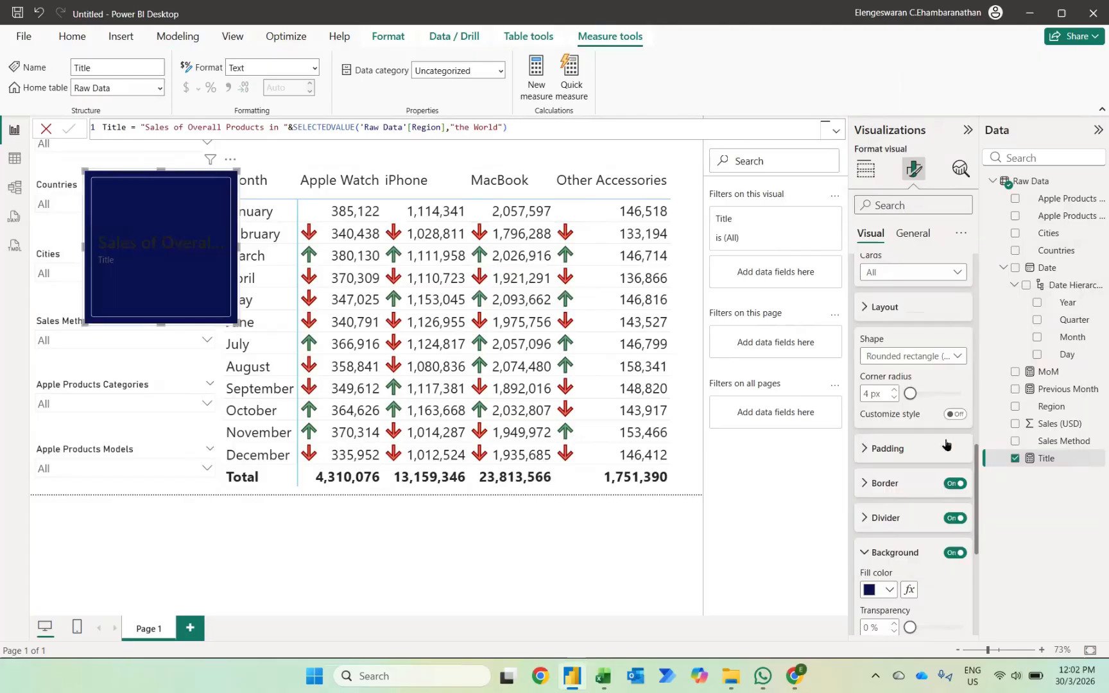
left_click(954, 483)
Set the Title card's callout value text color to white and turn off the callout label.
scroll(871, 590, "down", 5)
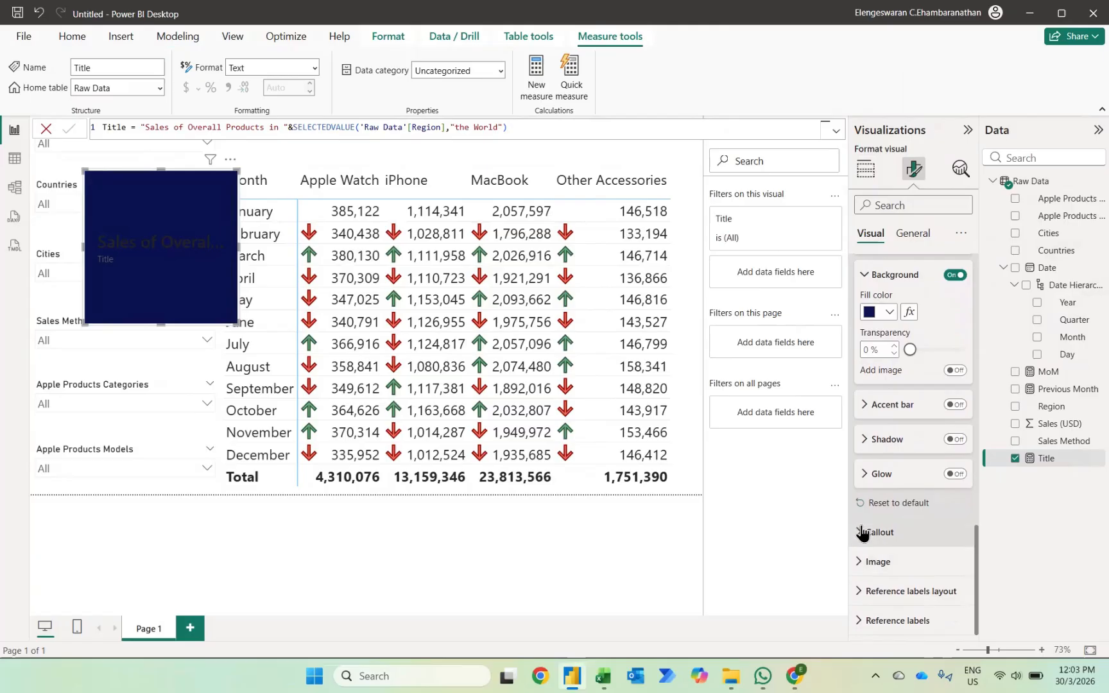
left_click(860, 531)
scroll(862, 531, "down", 3)
scroll(861, 532, "down", 2)
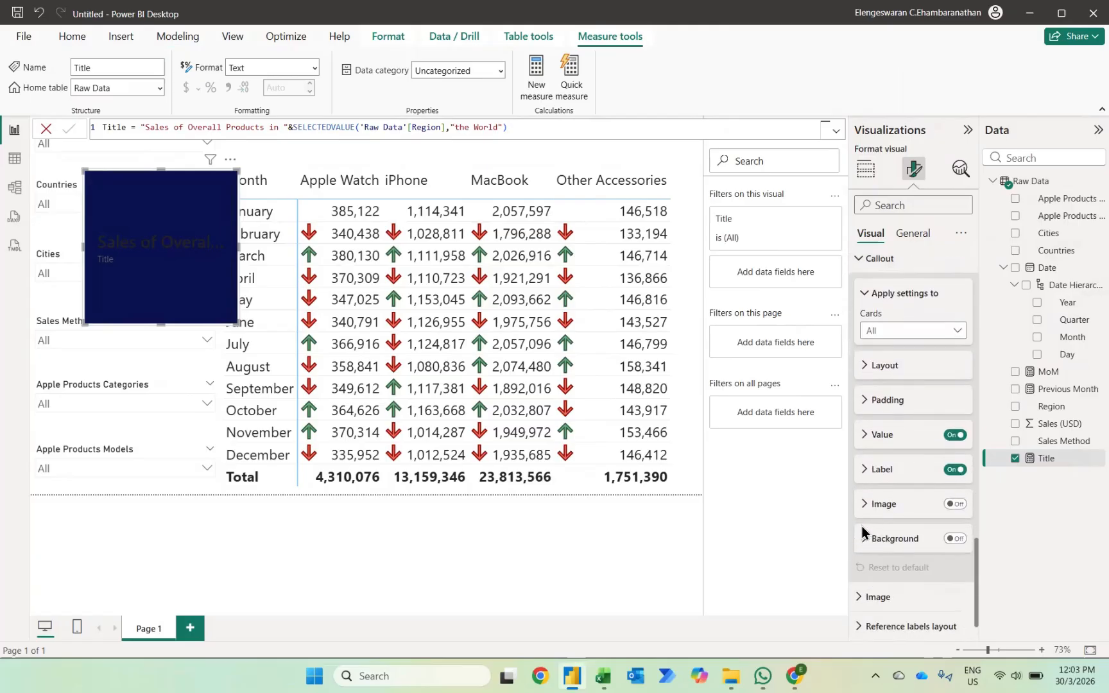
left_click(864, 436)
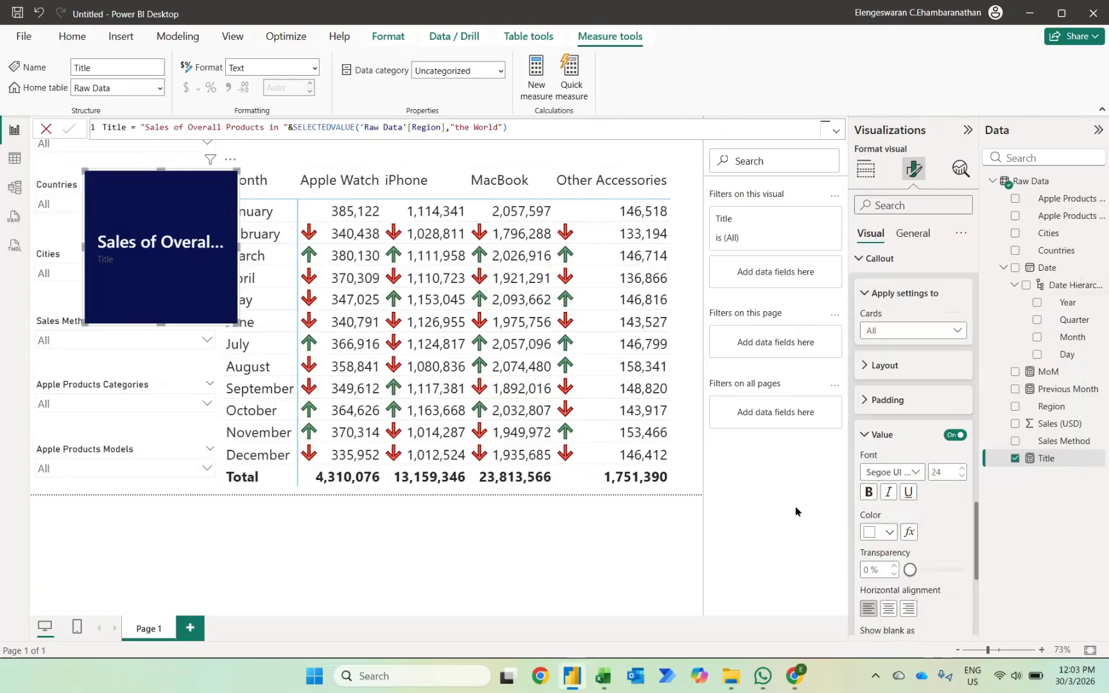
scroll(926, 549, "down", 3)
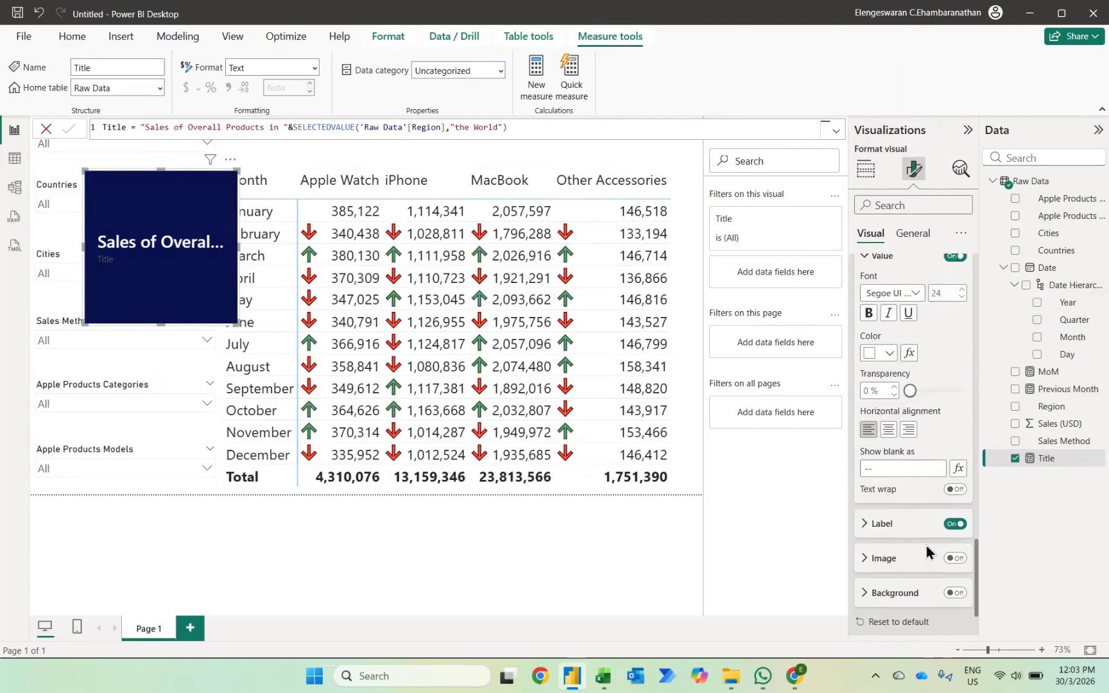
left_click(954, 517)
Reshape the Title card into a thin banner and place it directly above the sales matrix, spanning the matrix's full width.
left_click_drag(237, 323, 622, 244)
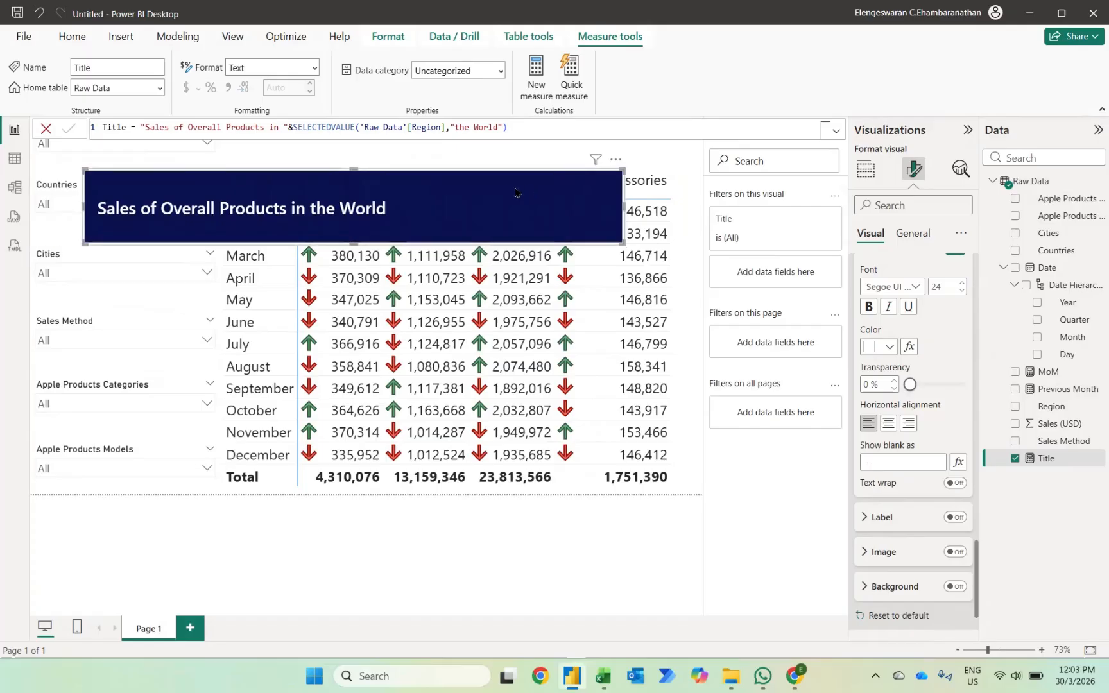
left_click_drag(493, 176, 536, 146)
left_click_drag(128, 141, 226, 120)
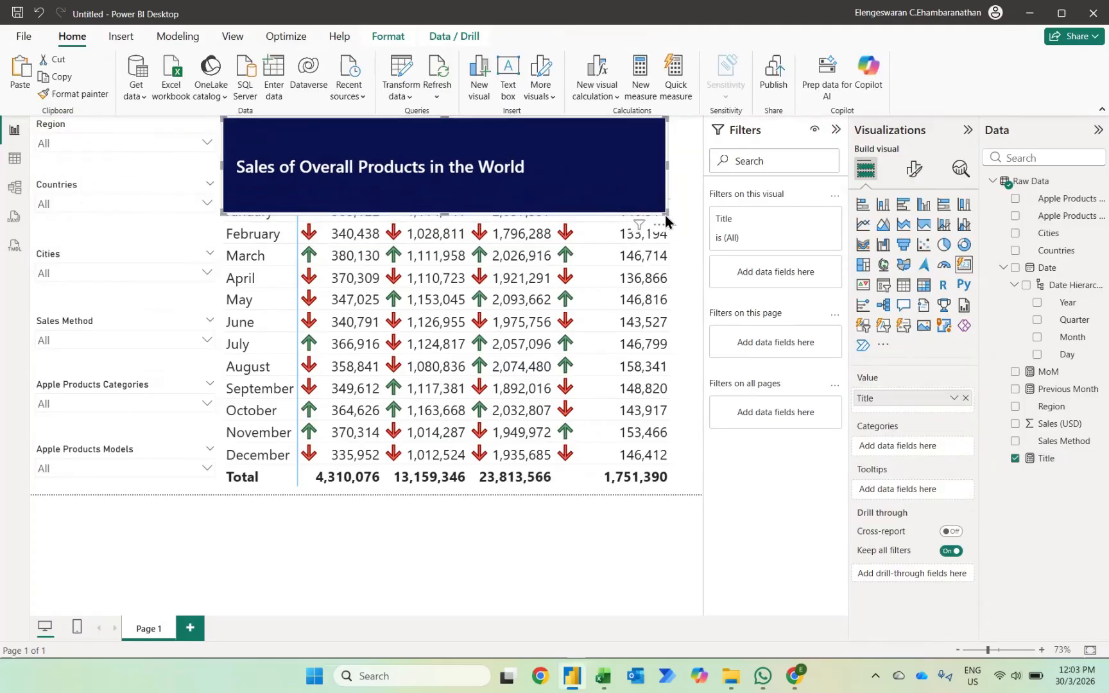
left_click_drag(666, 216, 708, 163)
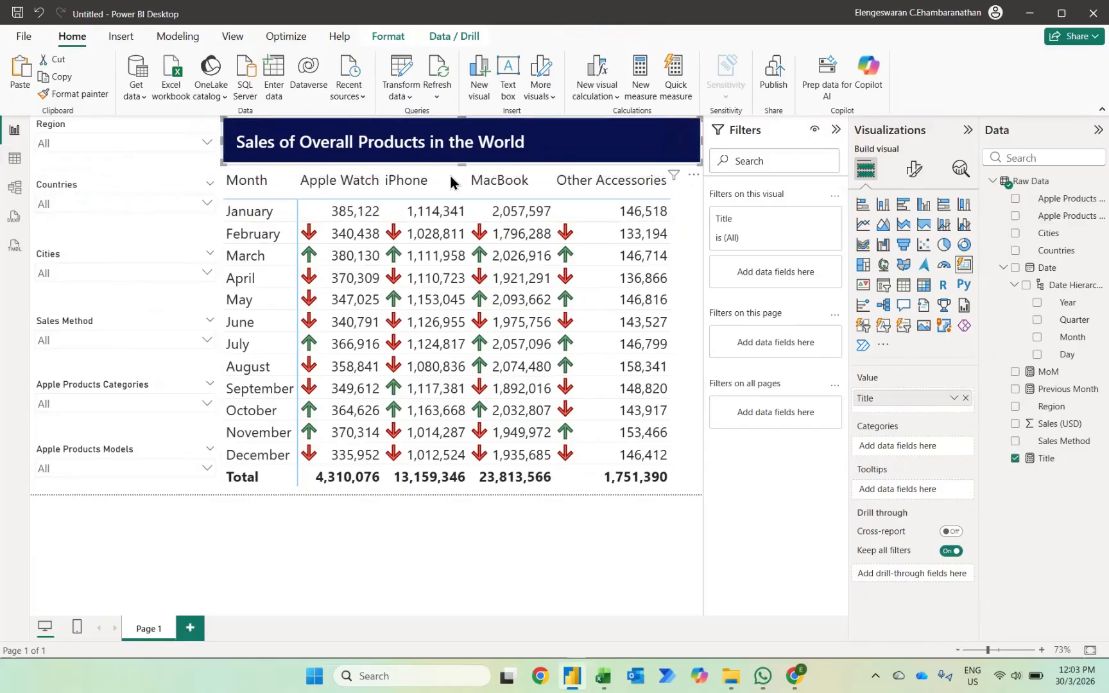
Center the Title card's callout value horizontally within the banner and deselect the card.
left_click(913, 171)
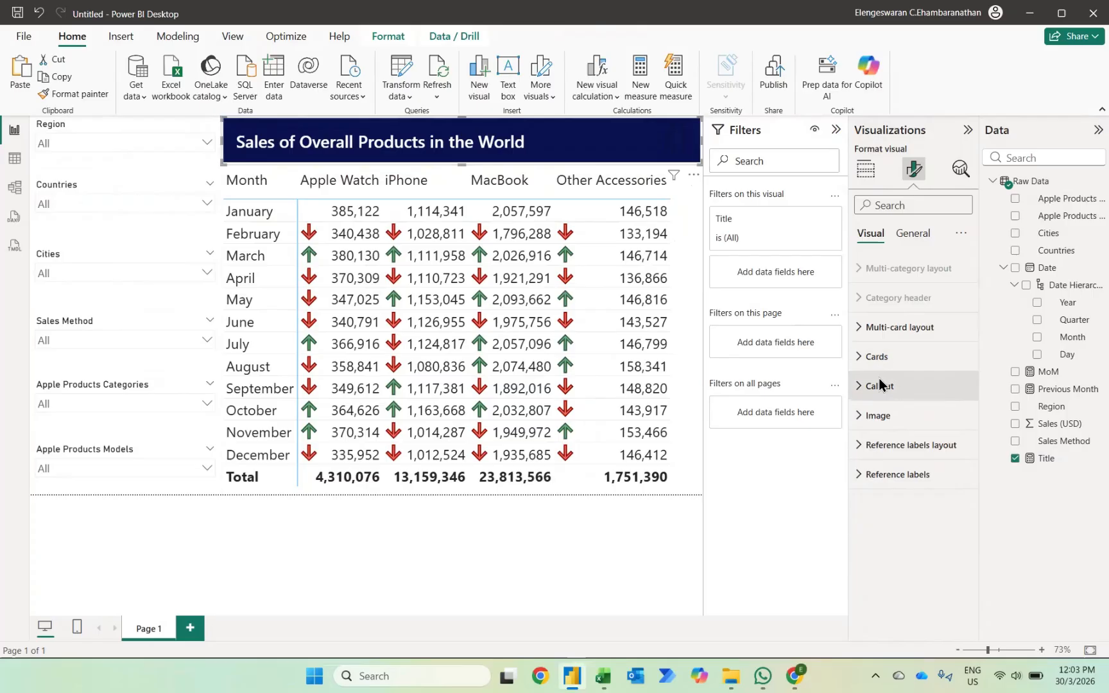
left_click(880, 384)
scroll(876, 443, "down", 2)
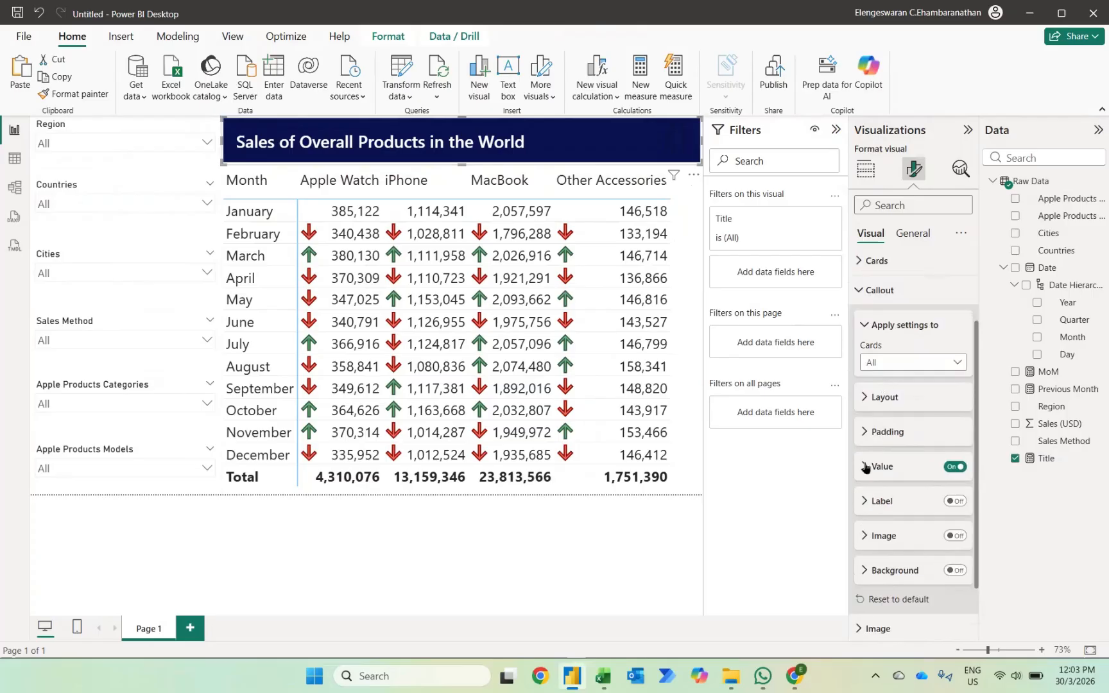
left_click(865, 467)
scroll(889, 542, "down", 2)
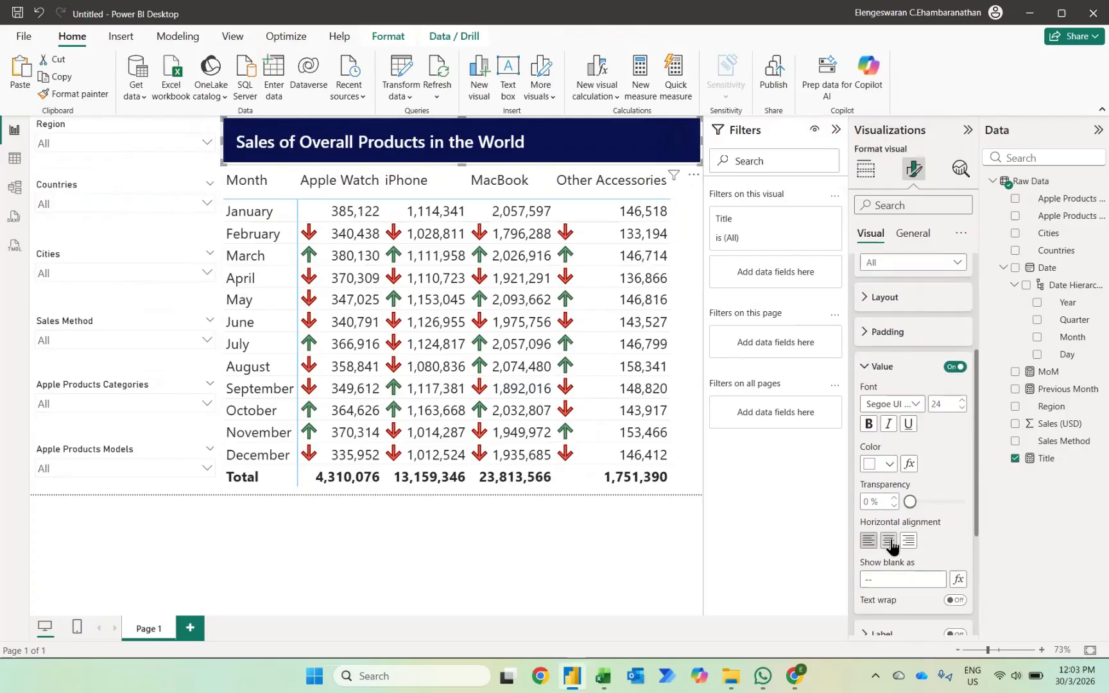
left_click(889, 543)
left_click(539, 534)
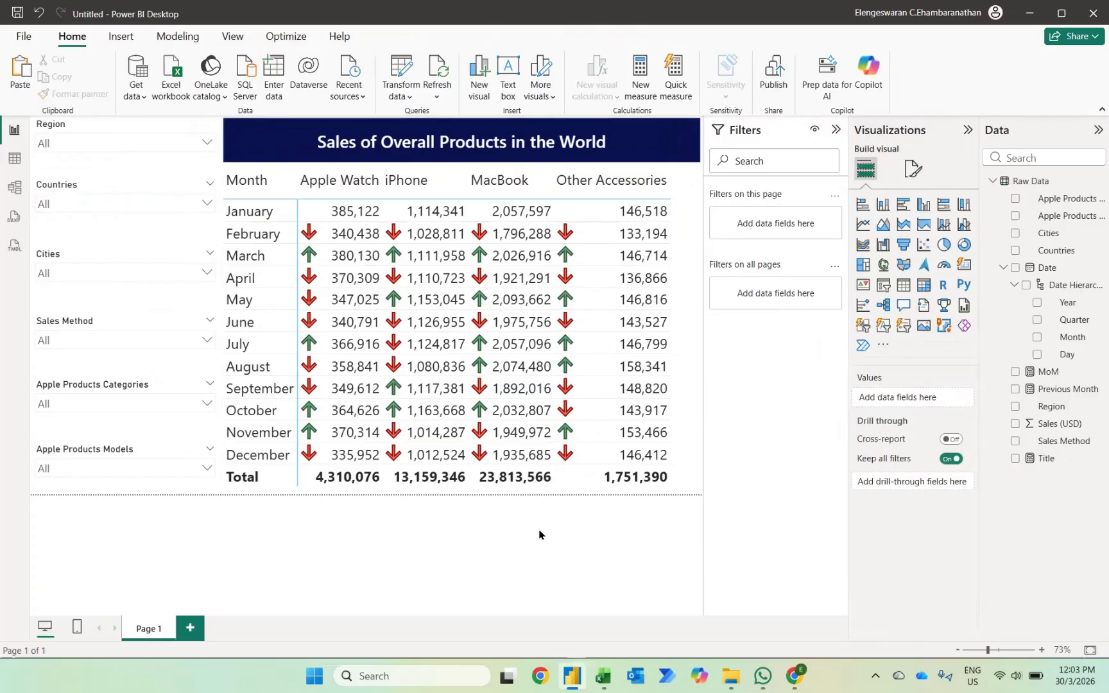
Check the dynamic title by filtering Region to Africa, Americas, APAC, Europe and Middle East one at a time, and clear the Region selection.
left_click(164, 142)
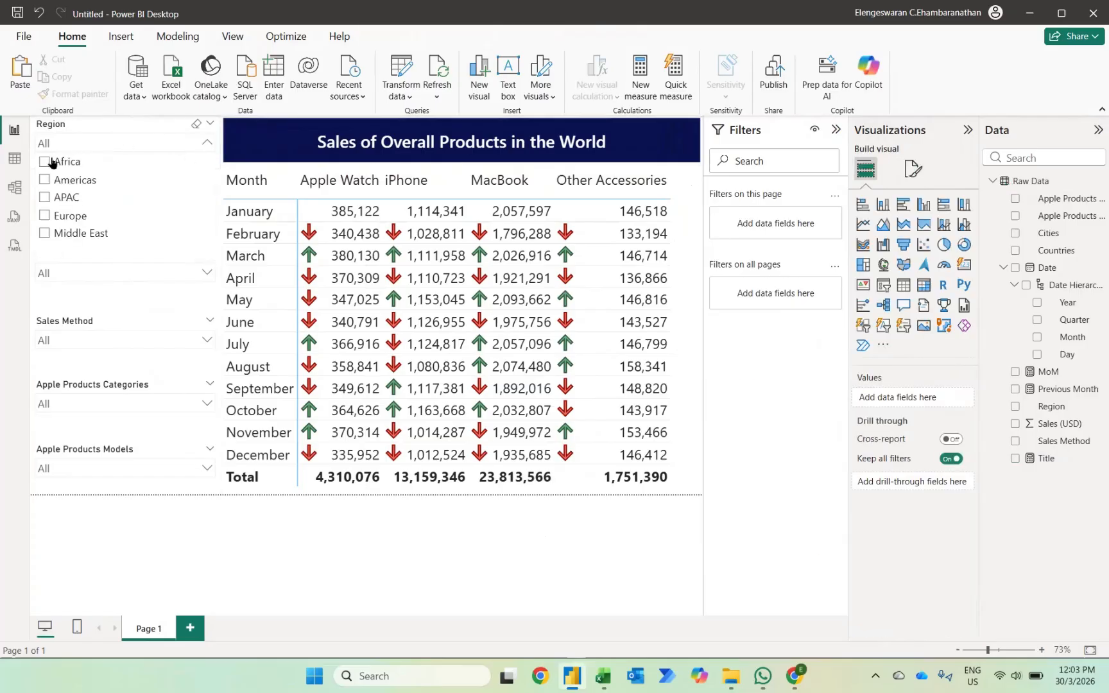
left_click(45, 162)
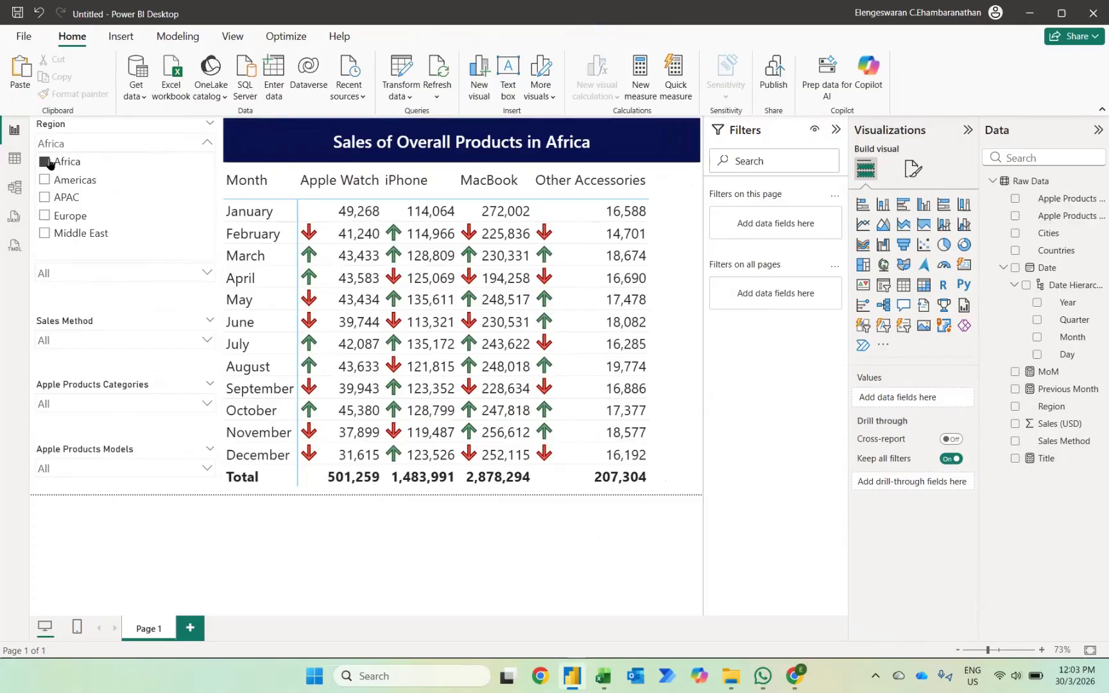
left_click(45, 180)
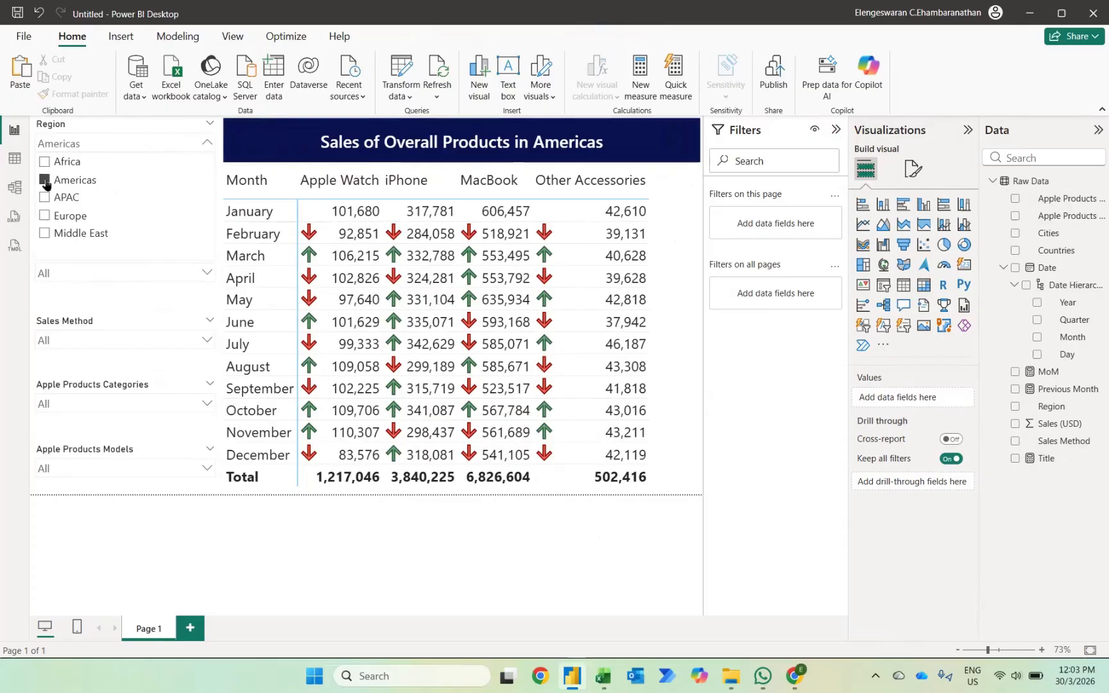
left_click(45, 198)
left_click(45, 216)
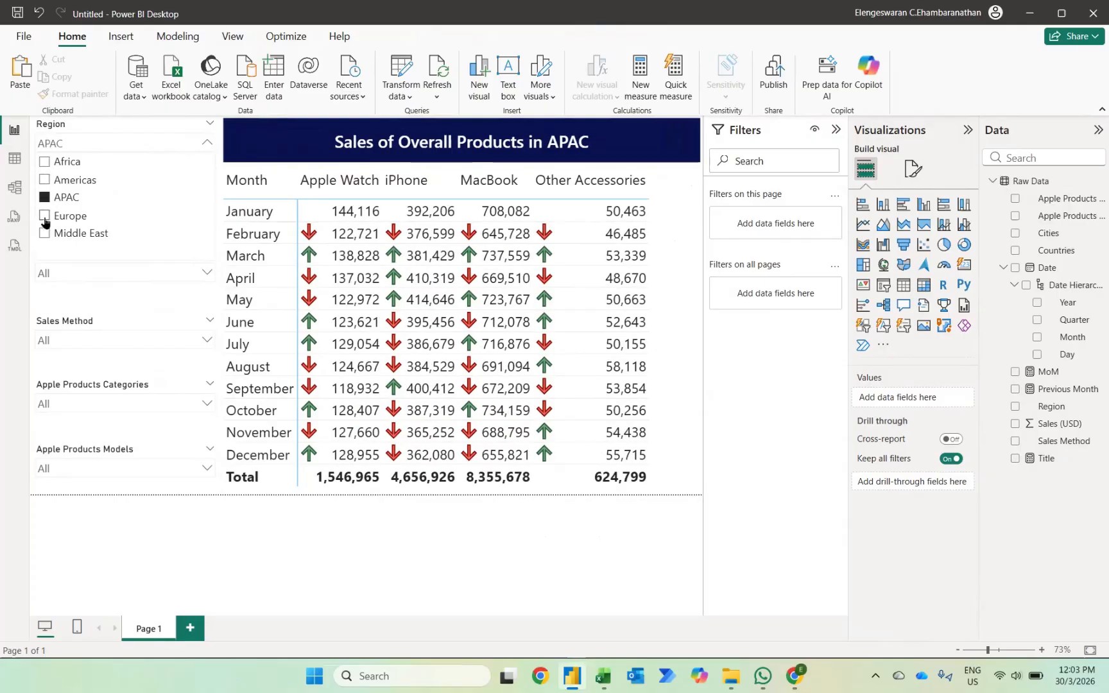
left_click(45, 233)
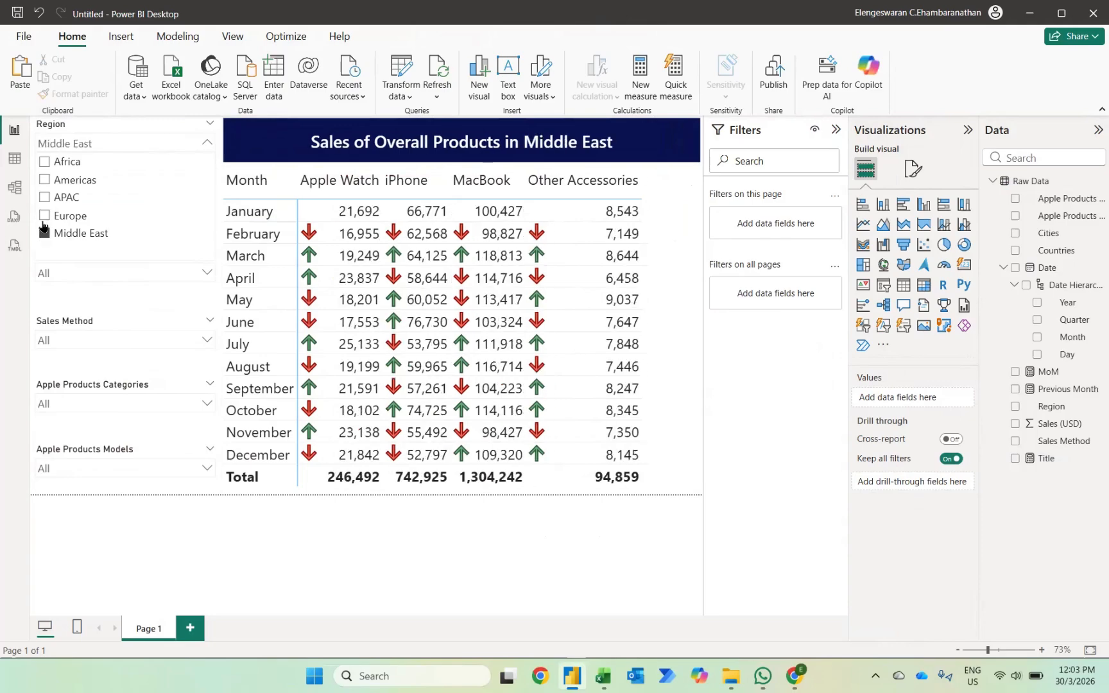
left_click(44, 197)
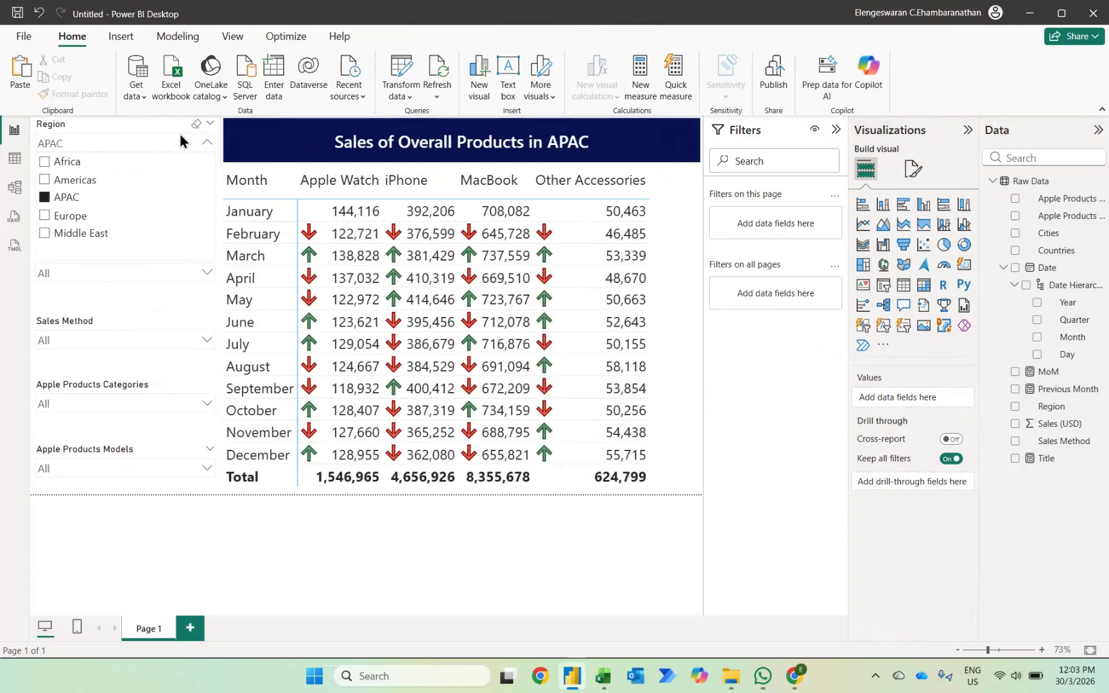
left_click(197, 124)
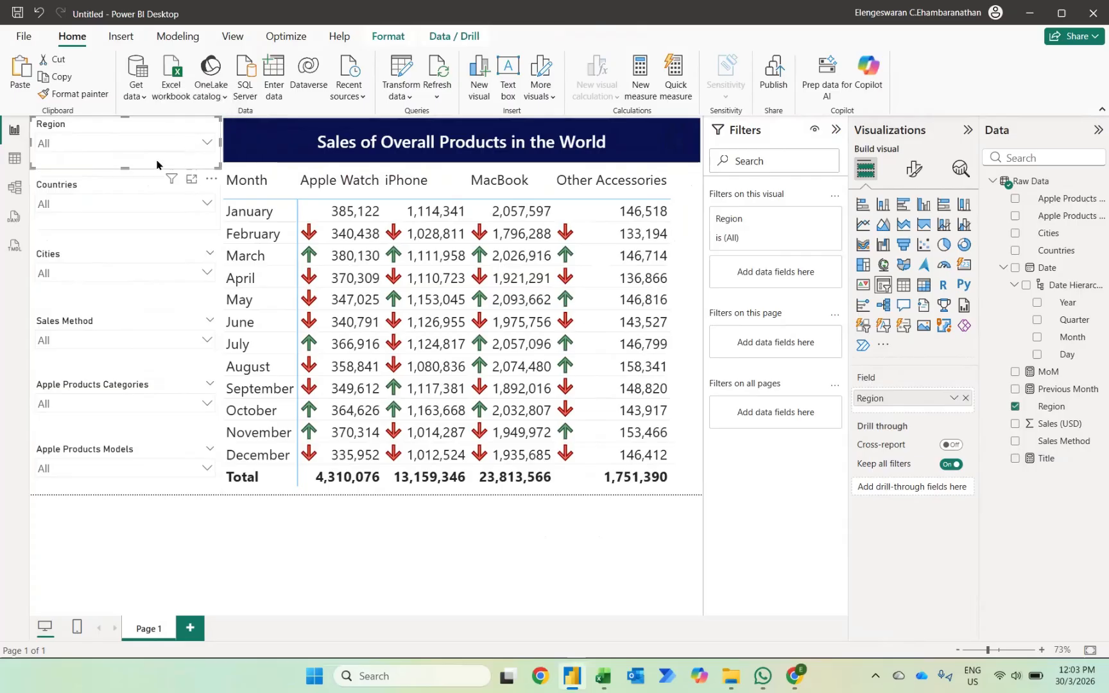
Filter the report to the APAC region with the Region slicer and close its list.
left_click(182, 143)
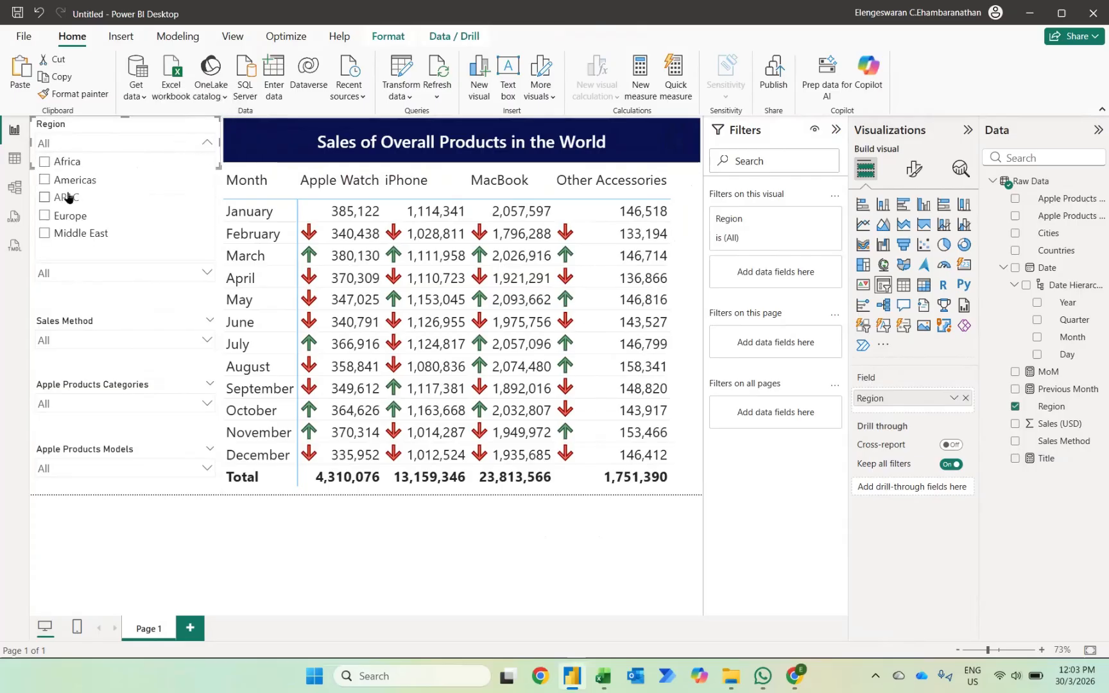
left_click(67, 197)
left_click(136, 532)
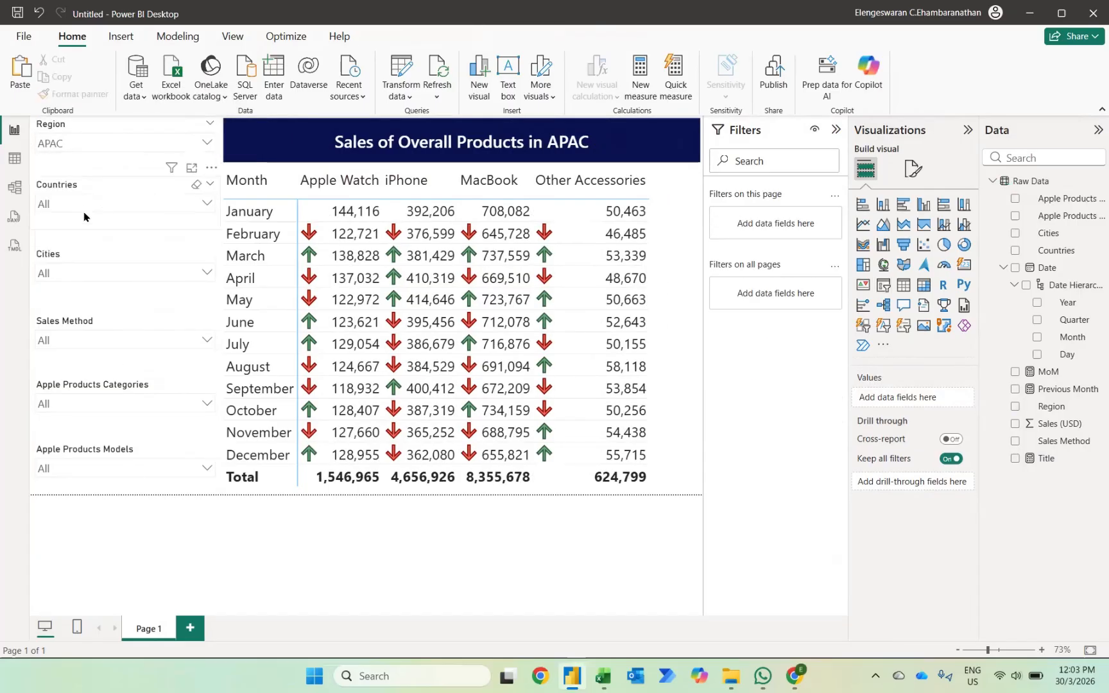
Check the matrix with the Countries slicer set to Malaysia, Japan and Malaysia again, and clear the Countries selection.
left_click(83, 206)
scroll(88, 266, "down", 1)
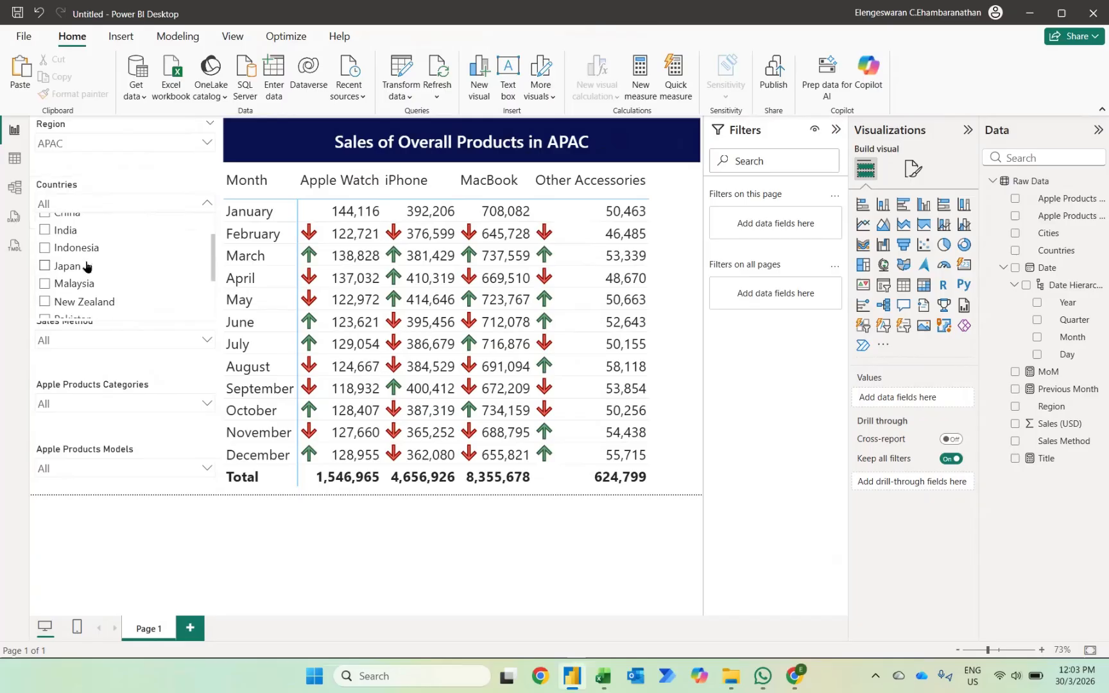
left_click(48, 288)
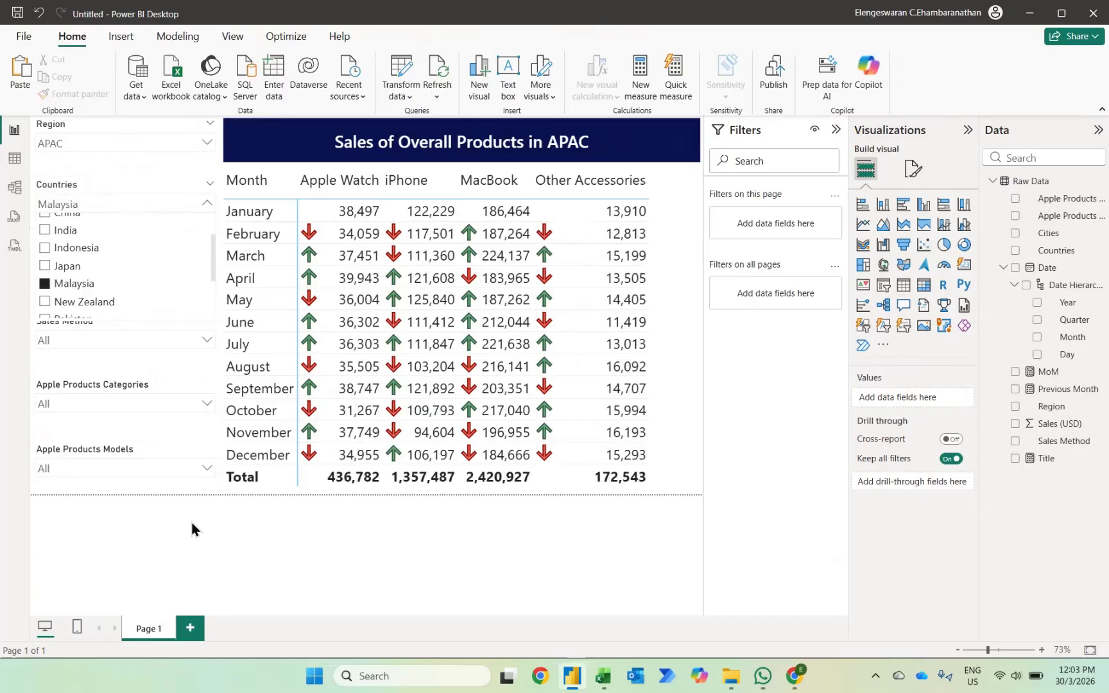
left_click(65, 273)
left_click(64, 289)
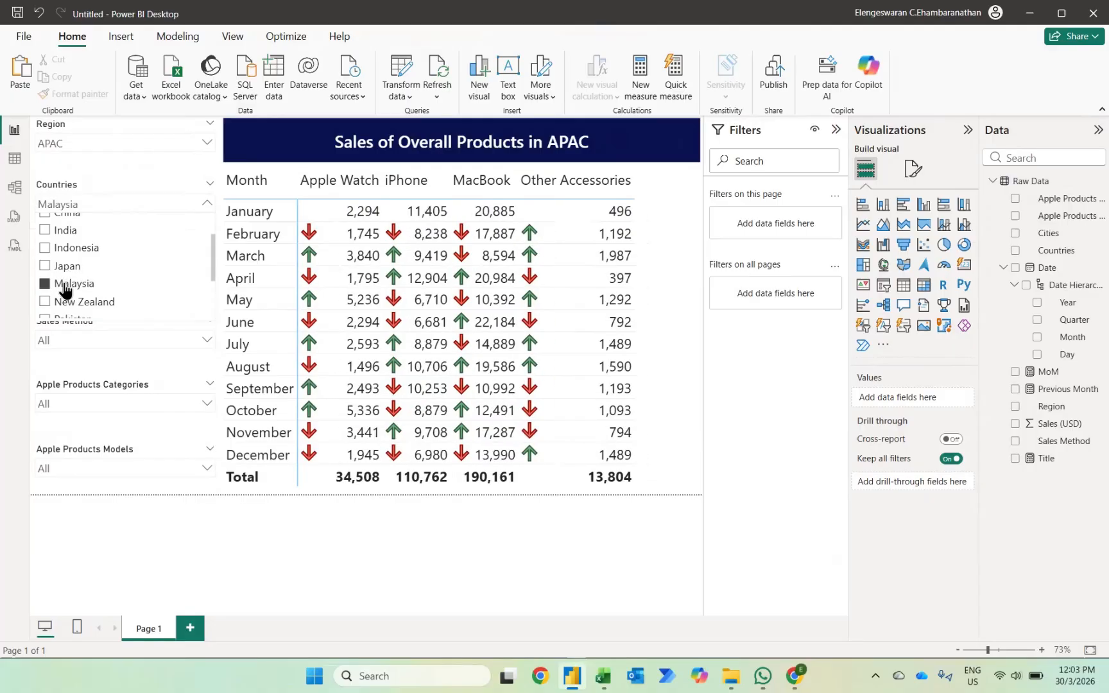
left_click(195, 186)
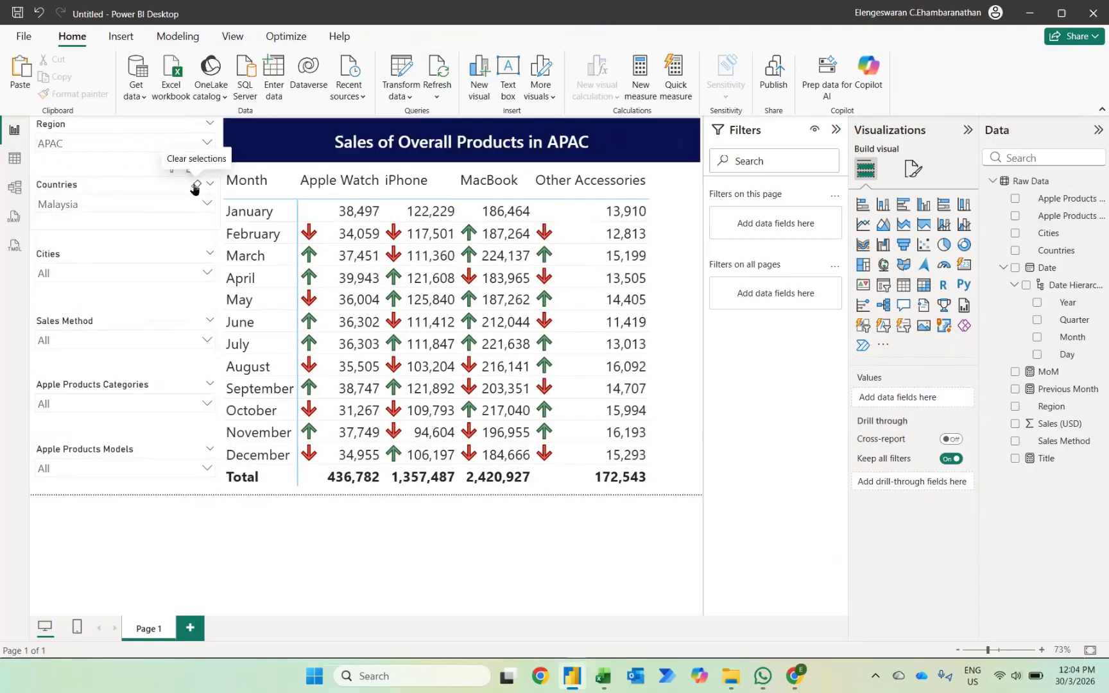
left_click(233, 503)
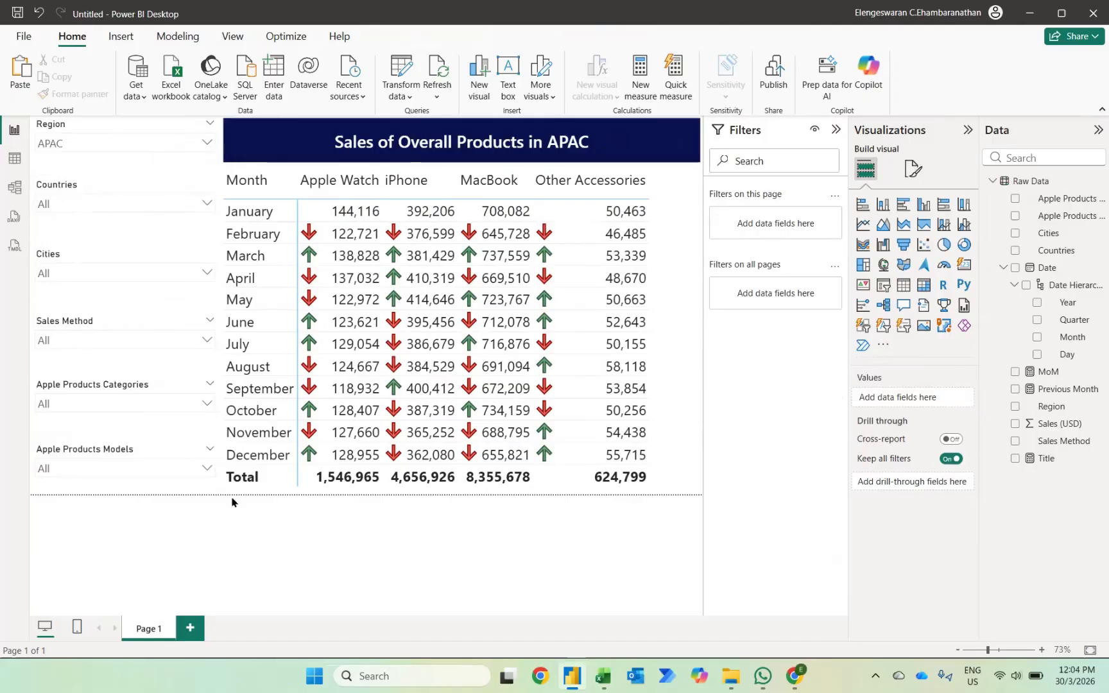